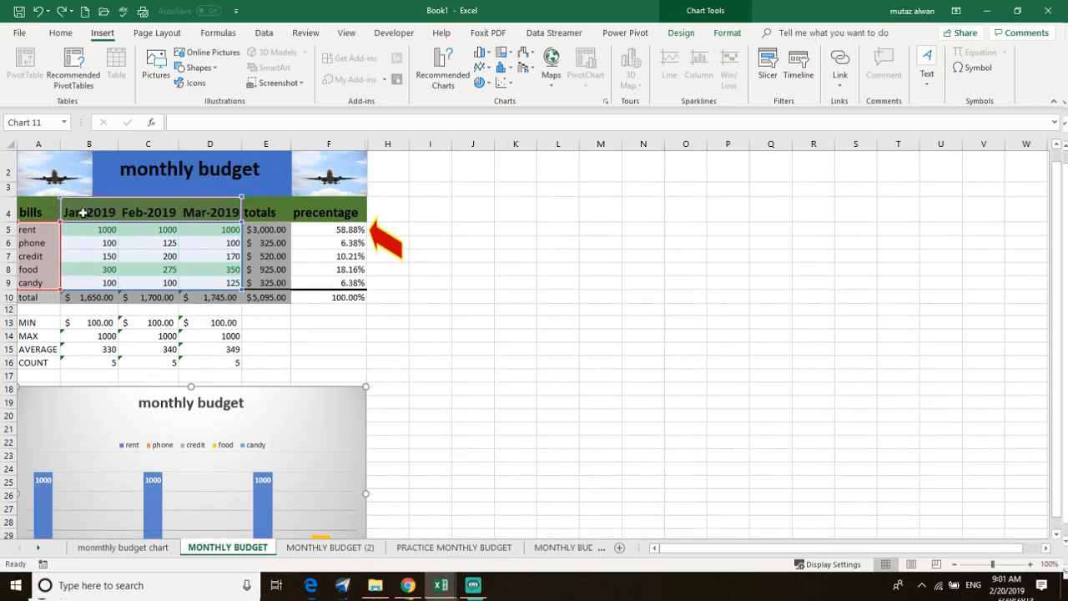
Step: Delete the existing monthly budget chart below the statistics rows
scroll(257, 452, down, 2)
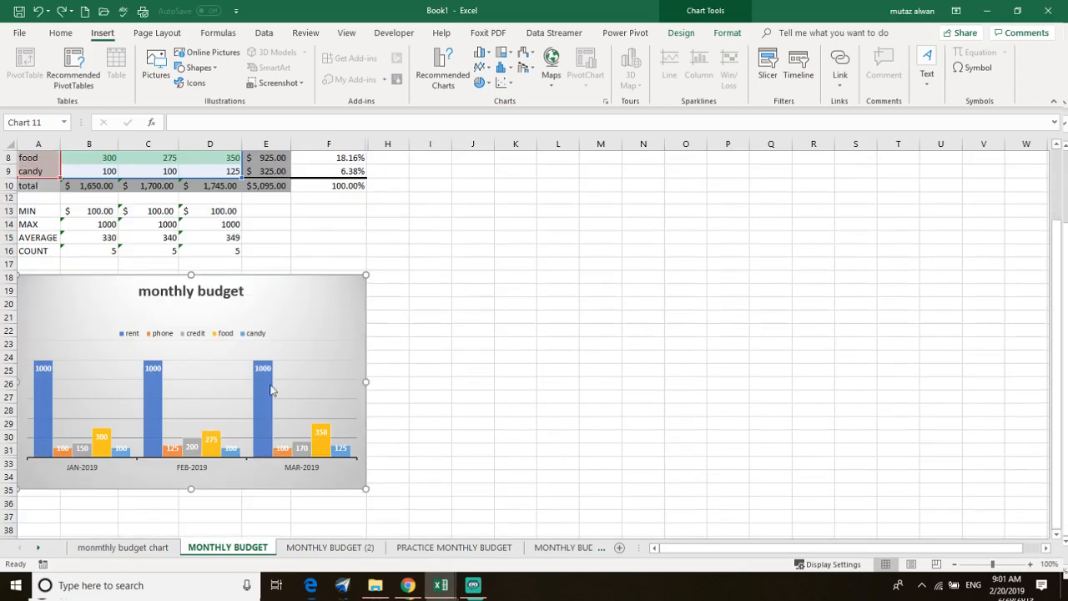
scroll(275, 393, up, 2)
key(Delete)
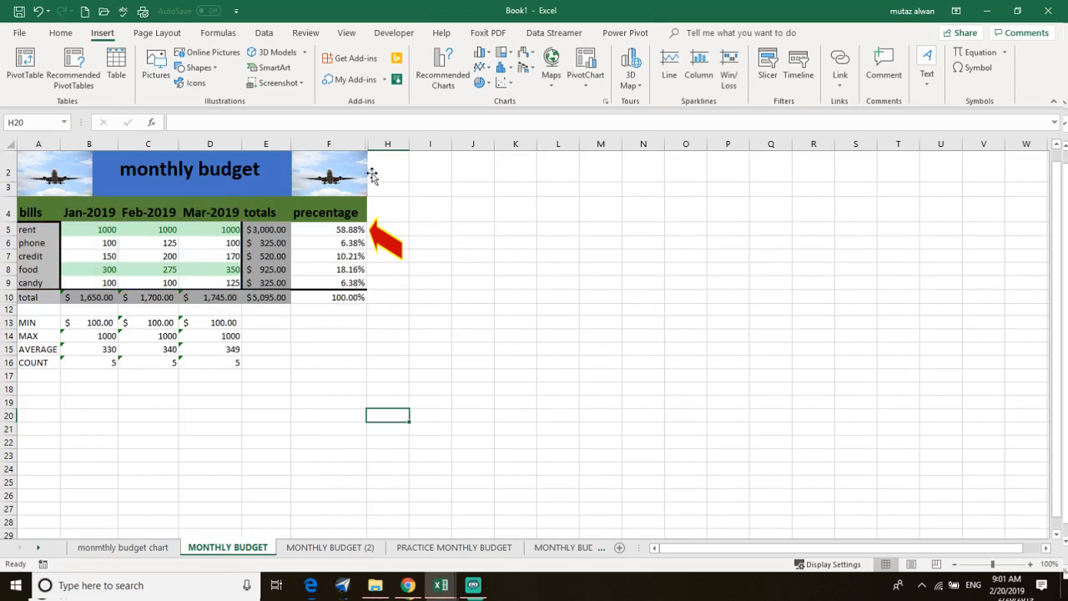
click(67, 33)
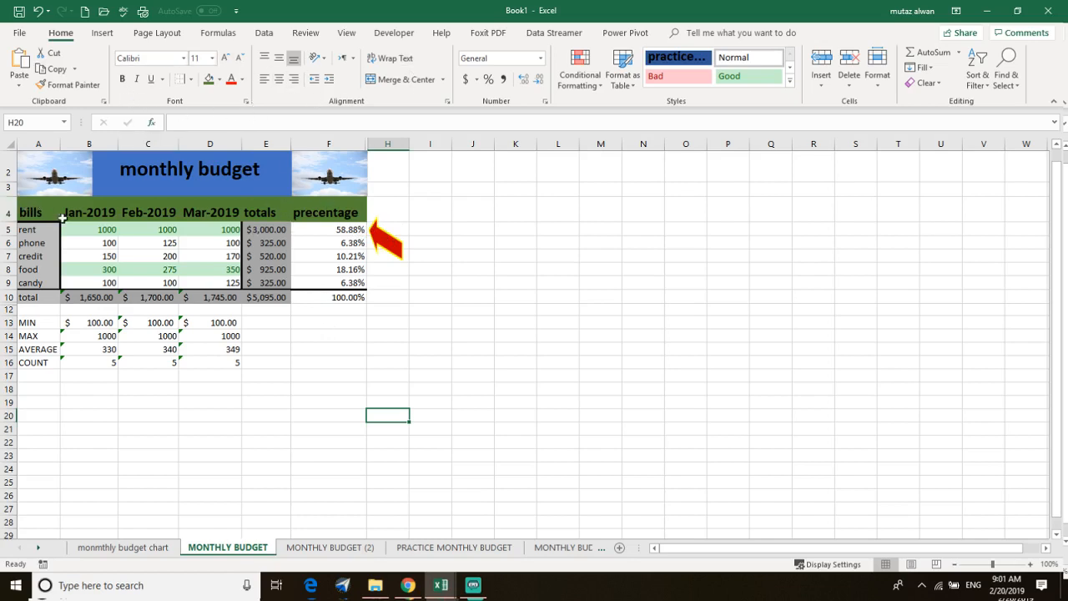
click(102, 34)
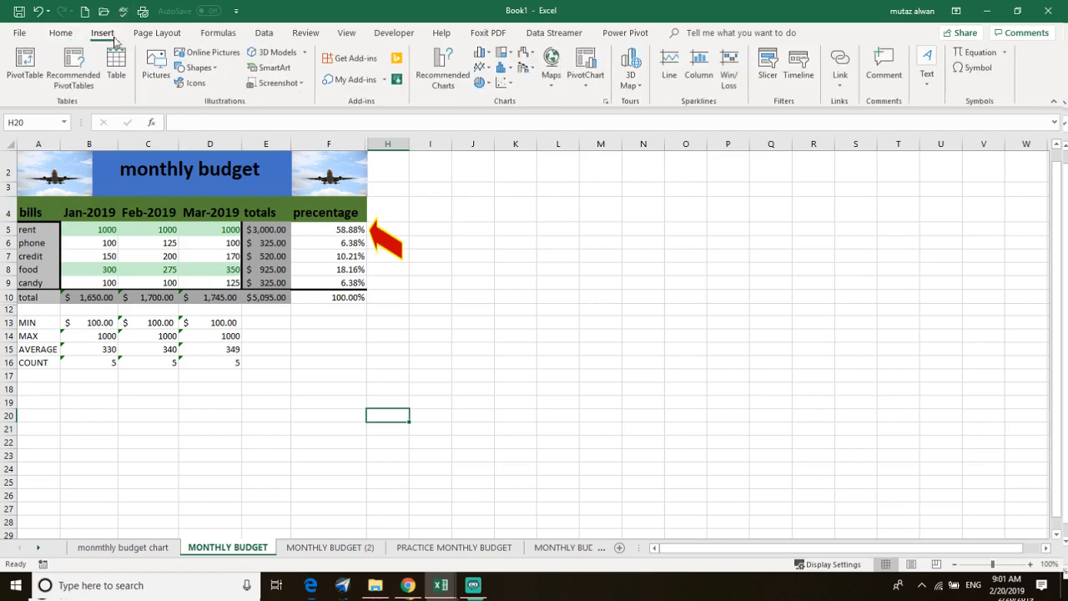
click(60, 32)
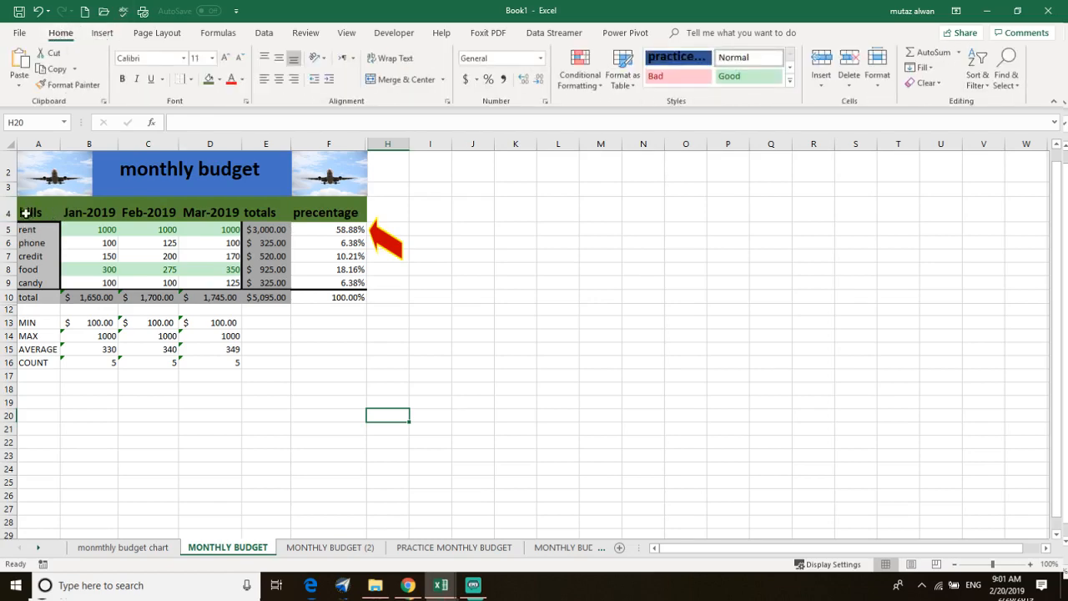
Step: Insert a 3-D clustered column chart from the bills and the January to March amounts in A4:D9
drag(26, 214, 211, 281)
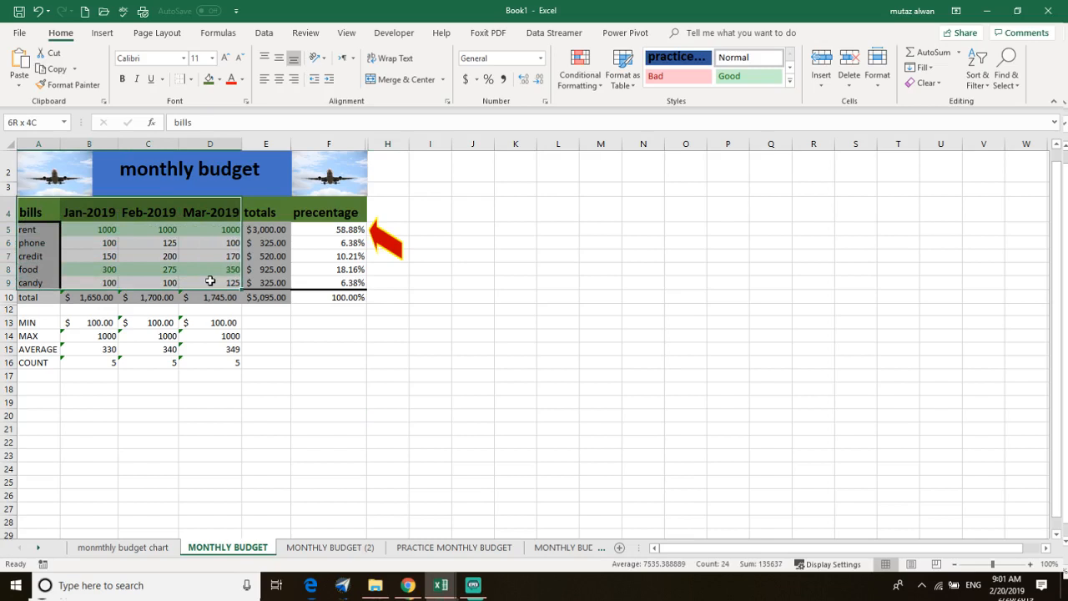
drag(211, 281, 210, 281)
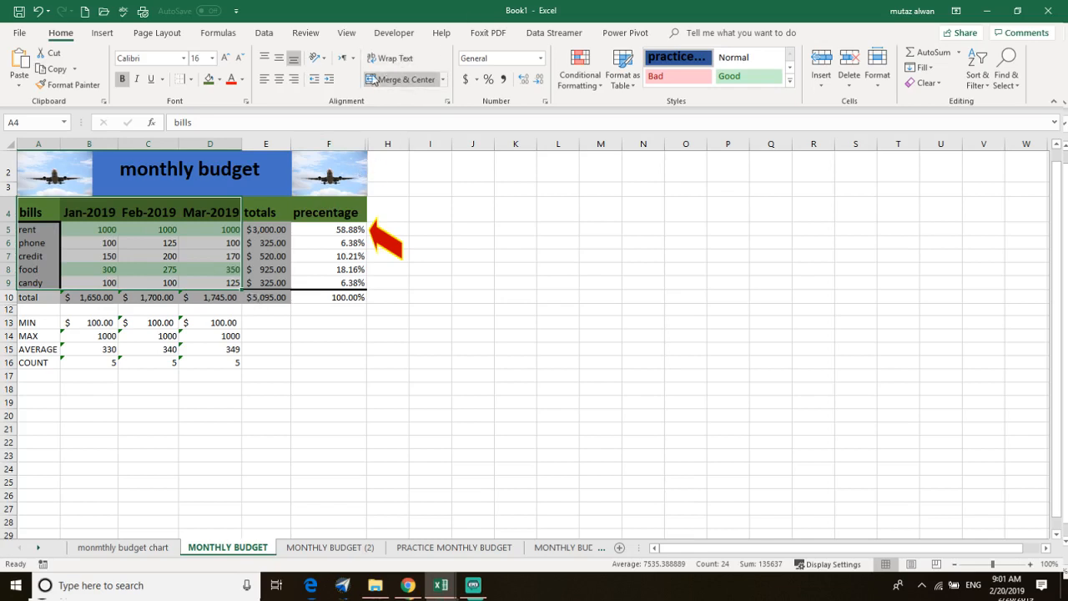
click(100, 33)
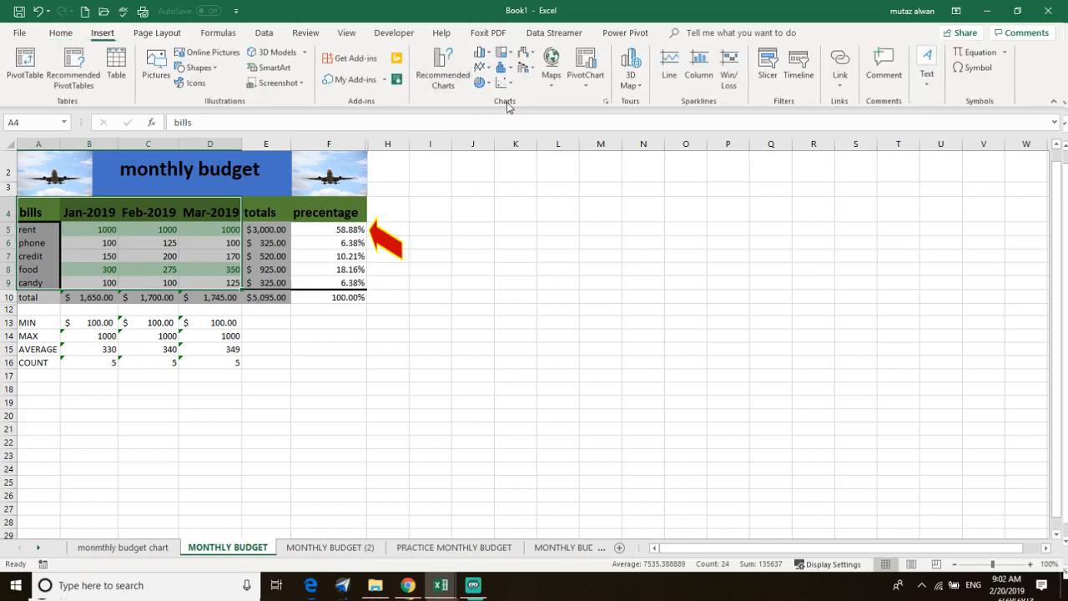
click(484, 54)
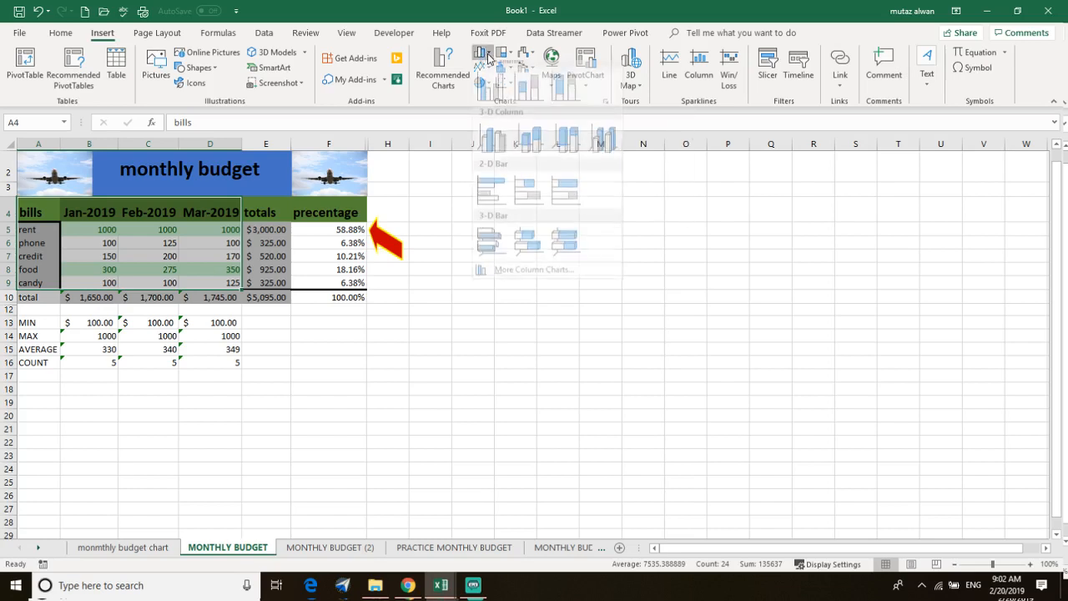
click(496, 138)
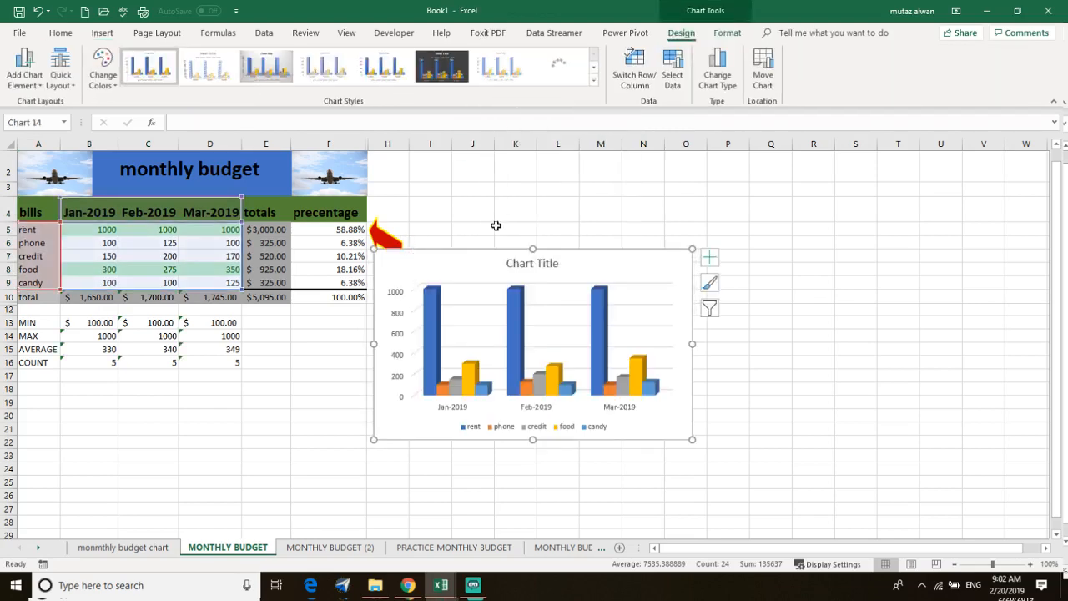
Step: Move the new chart under the statistics, starting at row 18, and widen it to the edge of column F
scroll(480, 312, down, 1)
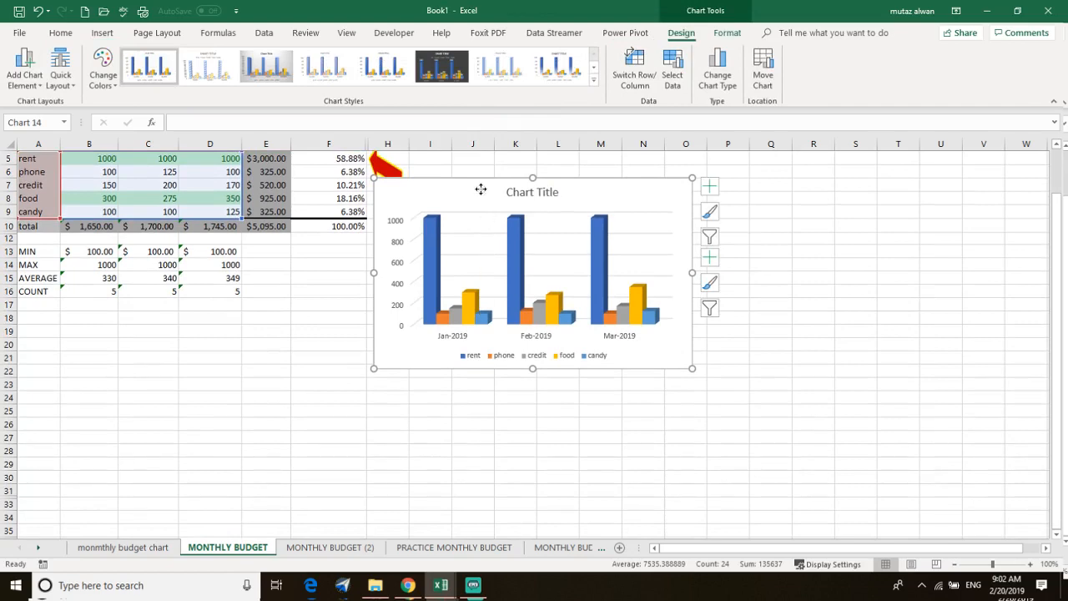
drag(479, 189, 101, 324)
scroll(283, 467, down, 1)
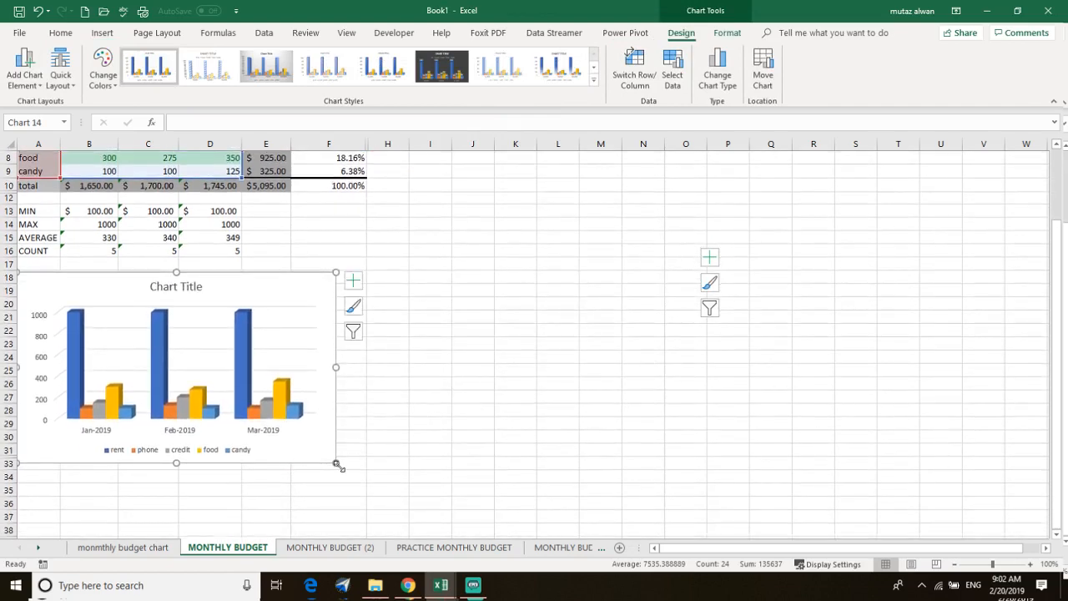
drag(337, 466, 366, 465)
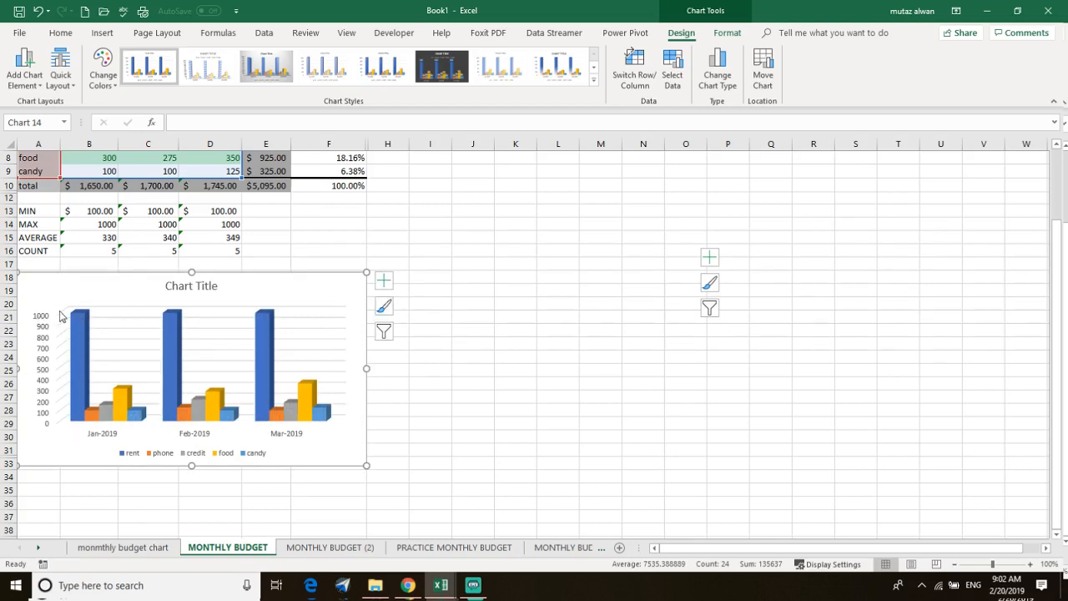
Step: Set the January rent in B5 to 1800 and check the chart's January columns
scroll(96, 340, up, 2)
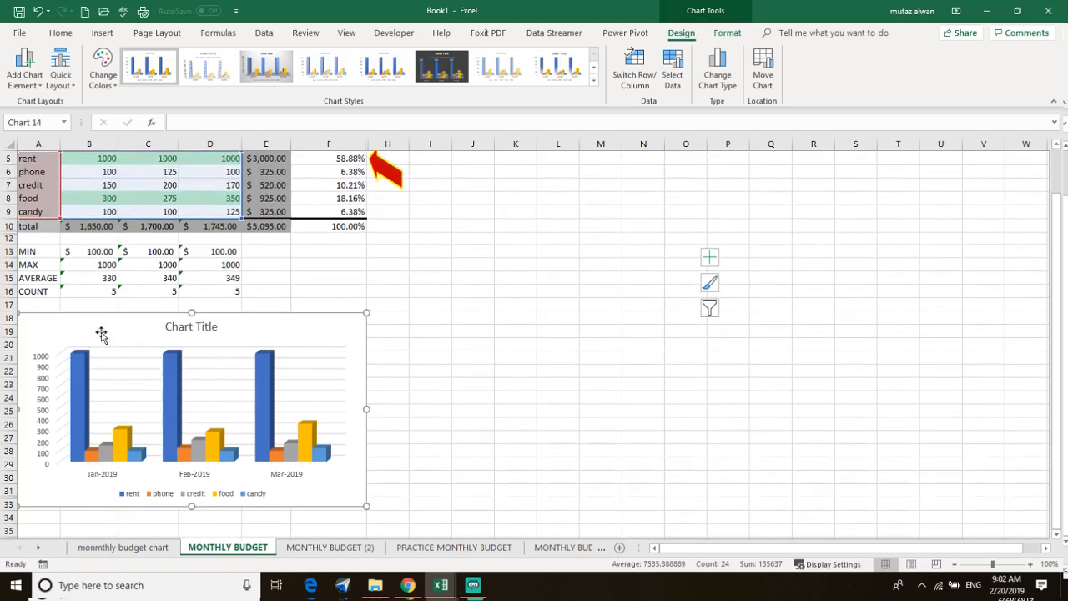
click(107, 230)
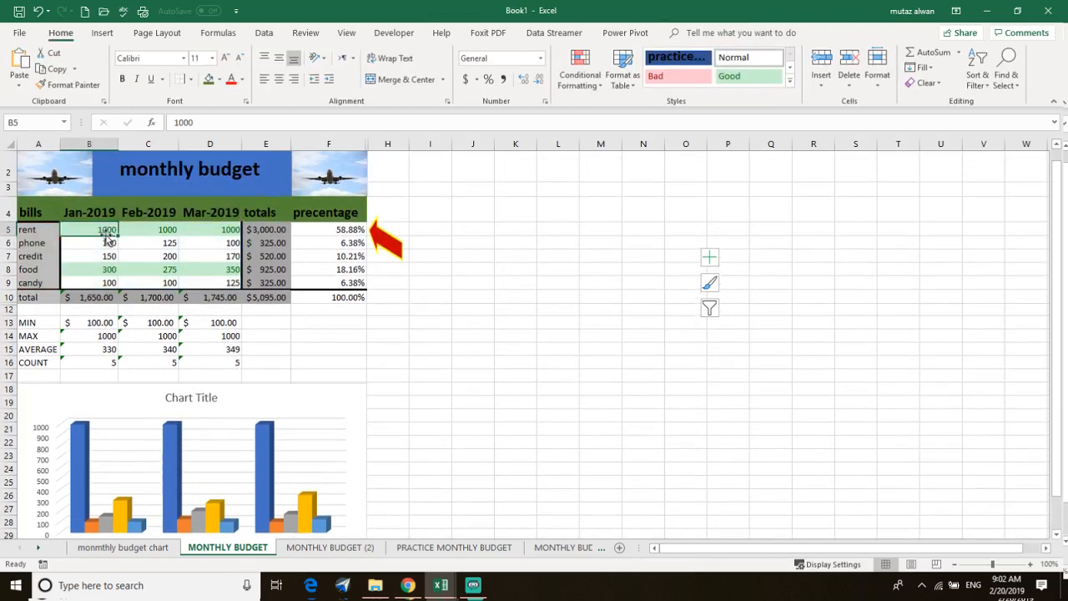
double_click(107, 232)
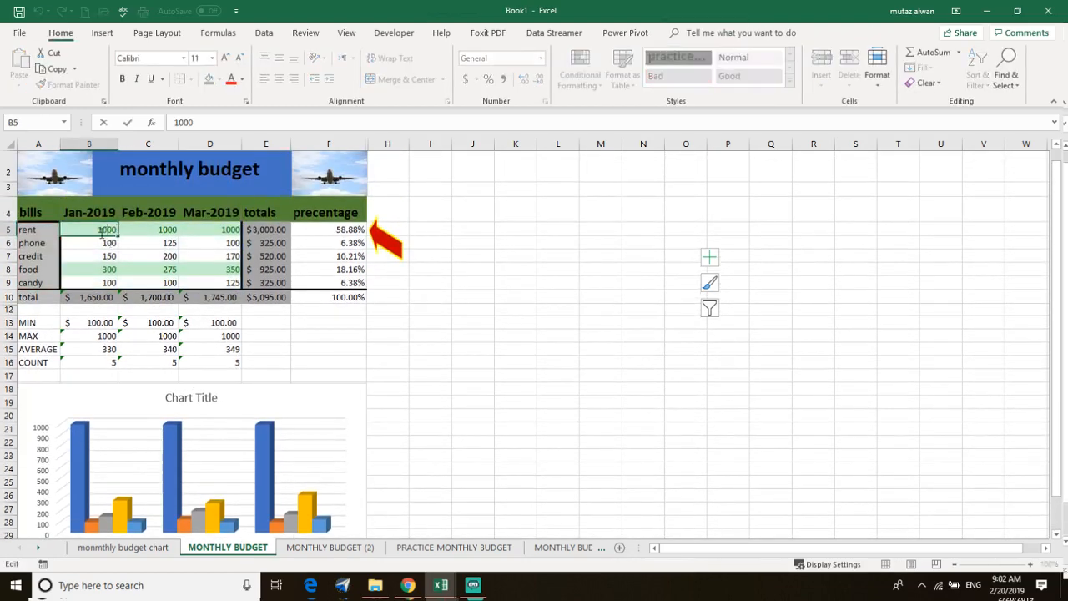
drag(98, 232, 119, 232)
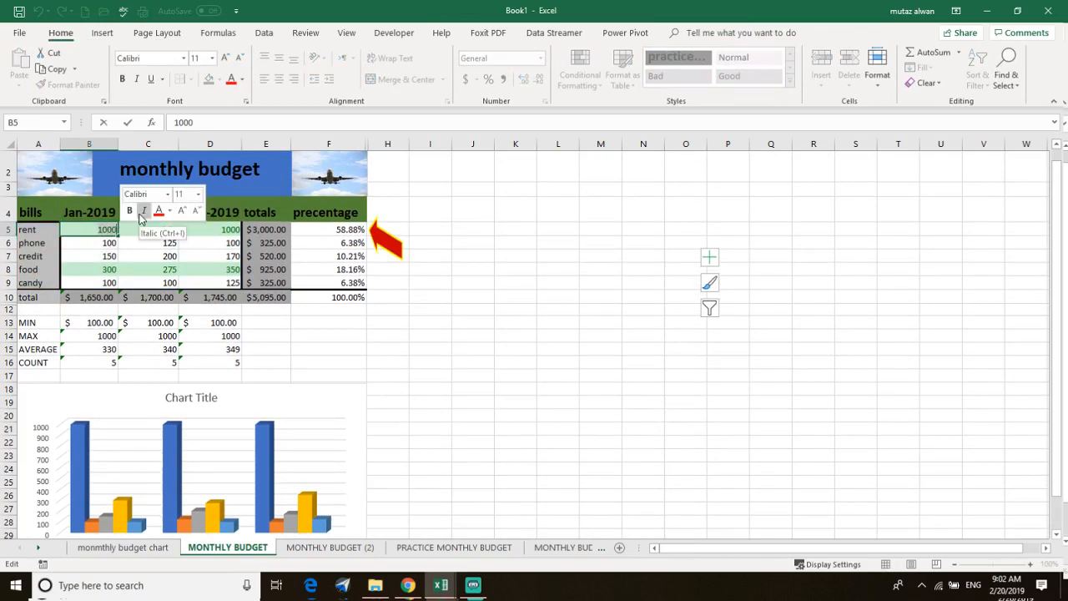
text(180)
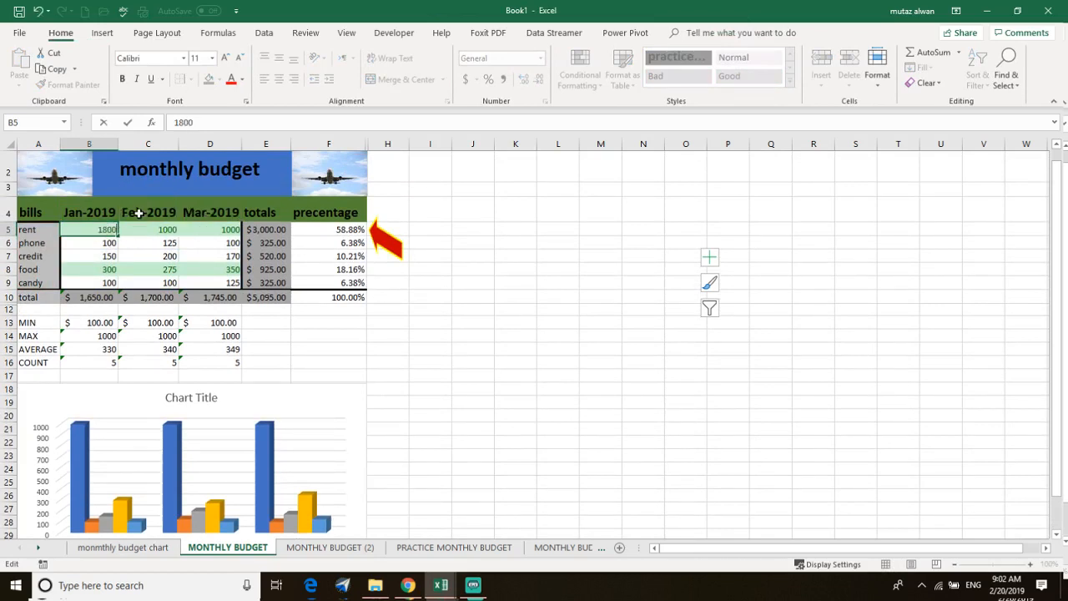
text(0)
key(Return)
scroll(114, 406, down, 2)
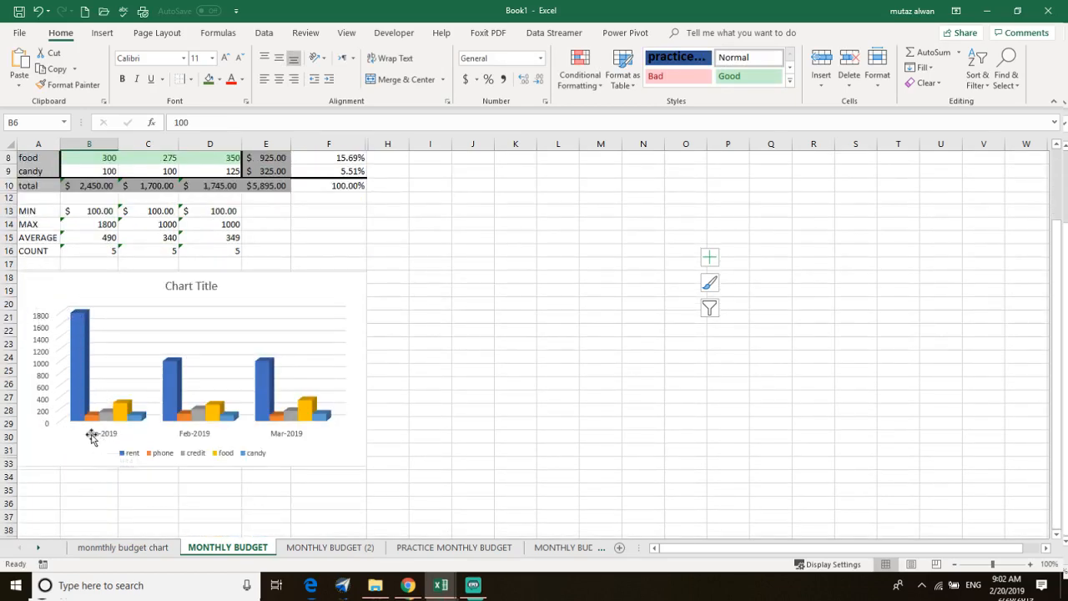
Step: Set the January rent in B5 back to 1000 and check the chart again
scroll(88, 417, up, 1)
scroll(96, 156, up, 1)
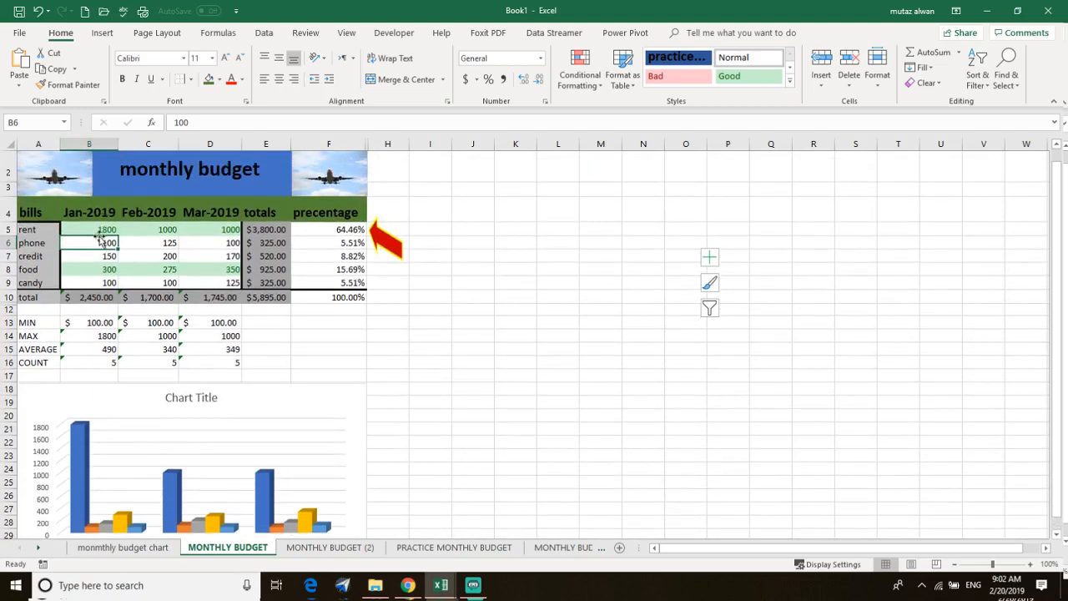
click(102, 231)
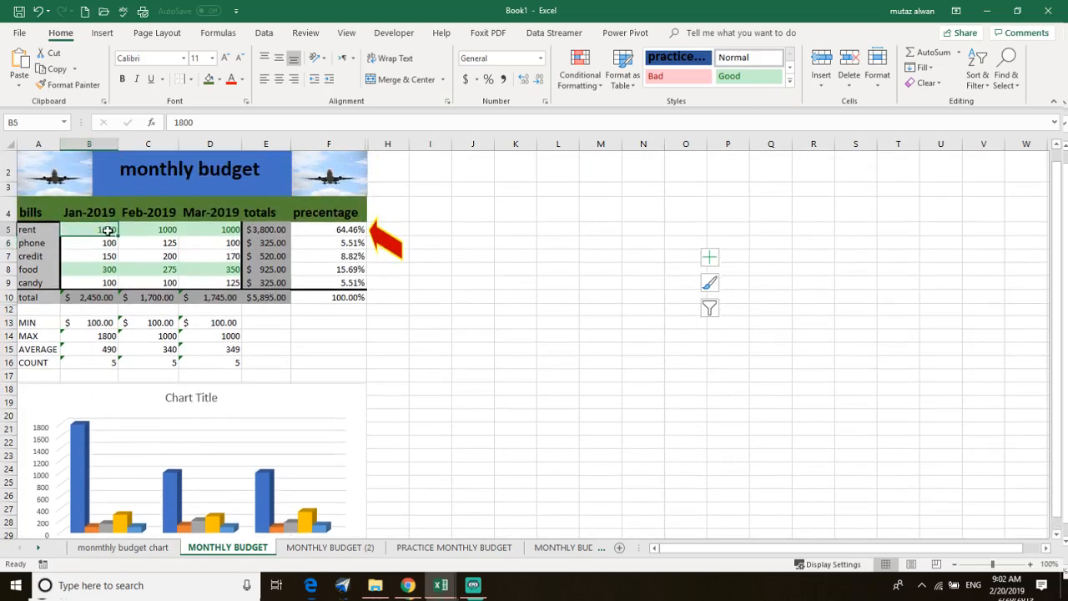
double_click(108, 231)
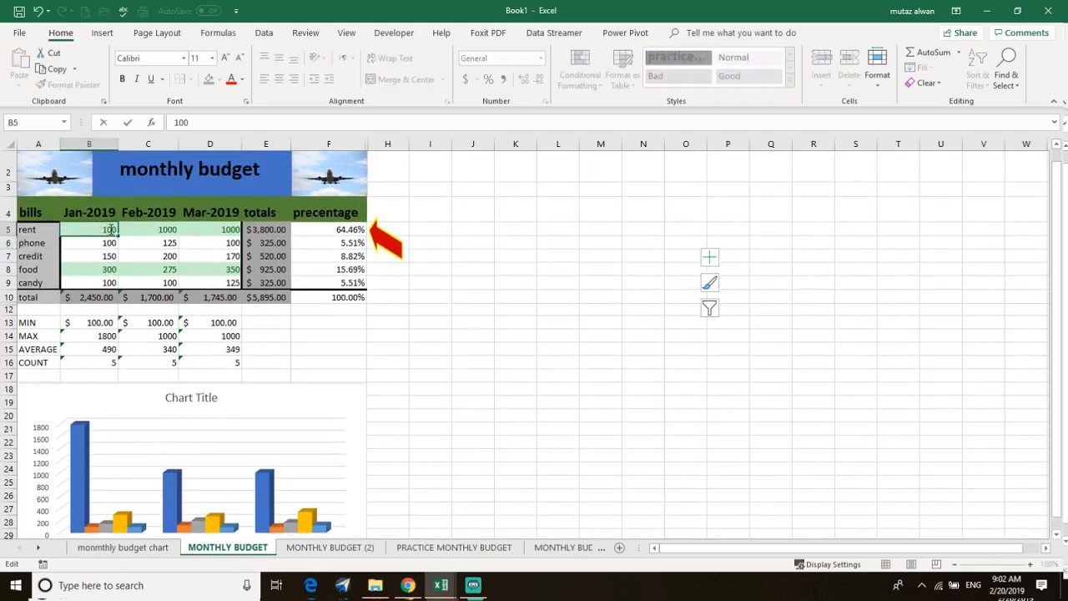
key(Return)
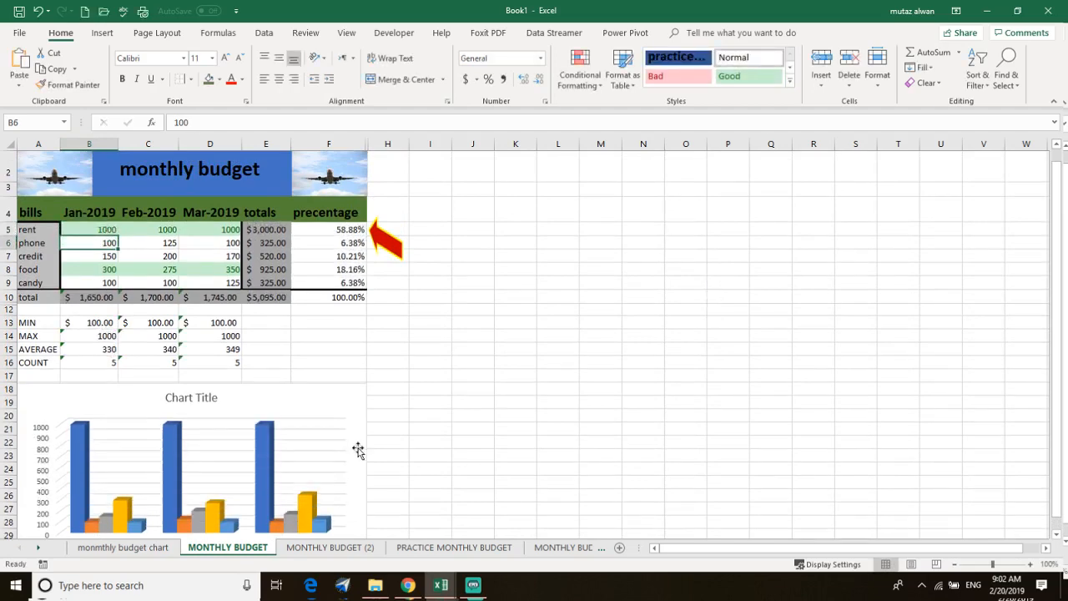
scroll(265, 436, down, 3)
scroll(338, 329, up, 1)
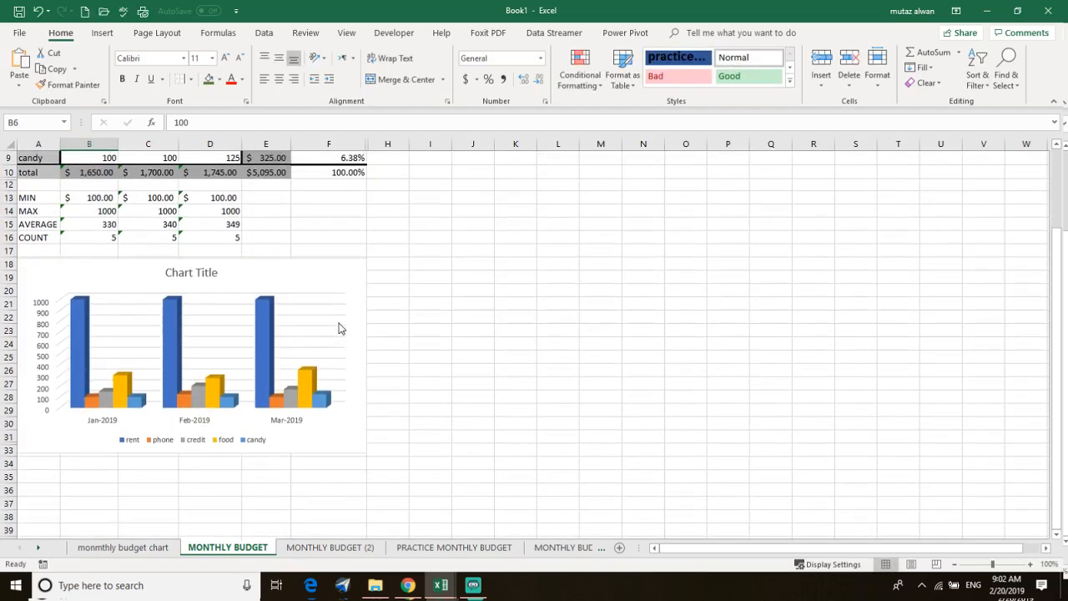
scroll(275, 322, up, 2)
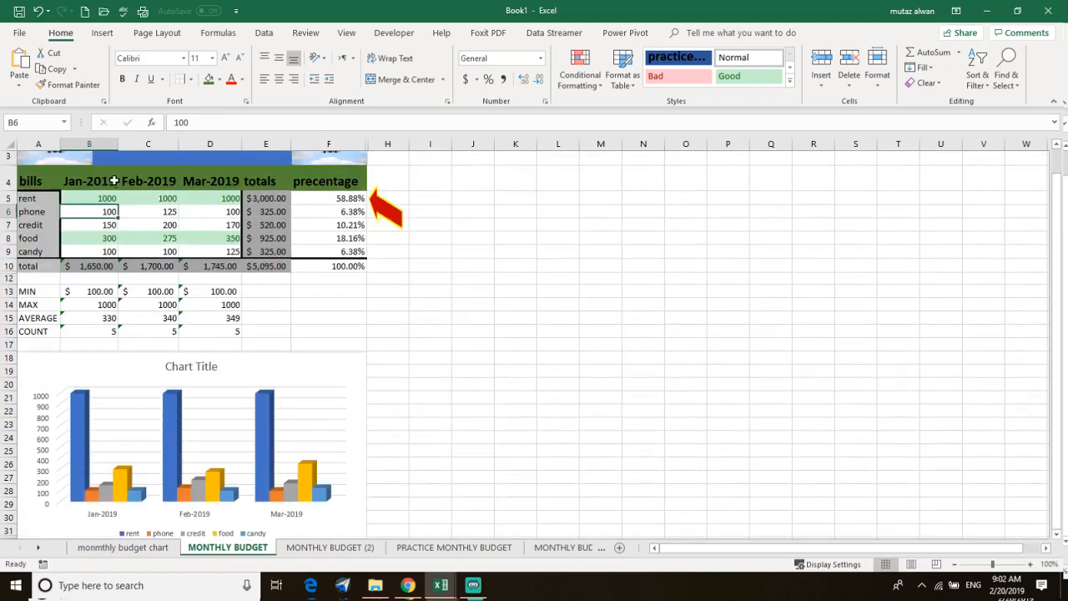
click(306, 384)
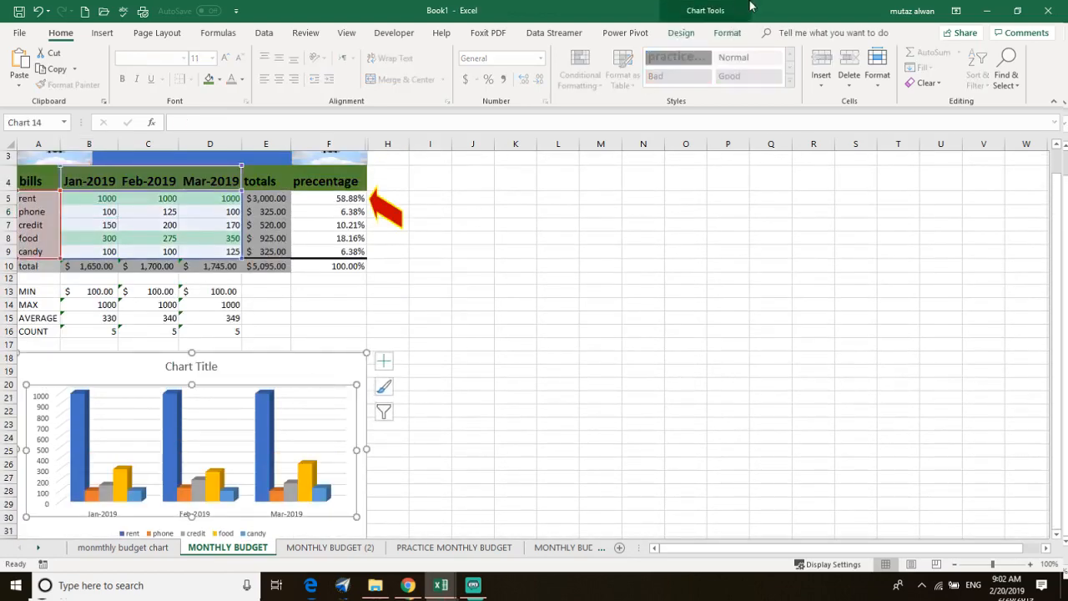
click(306, 370)
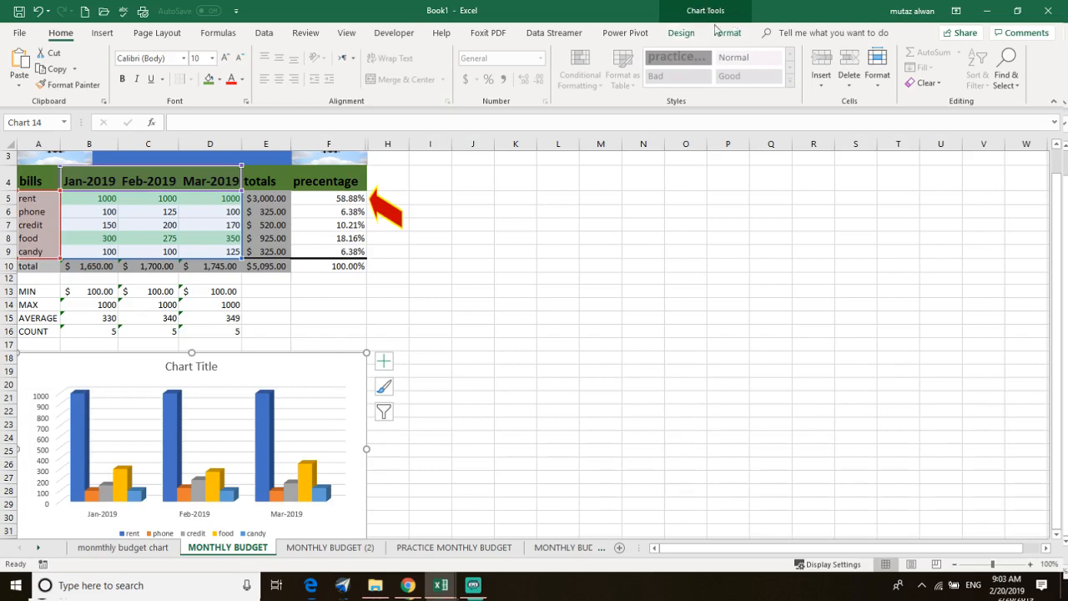
click(513, 342)
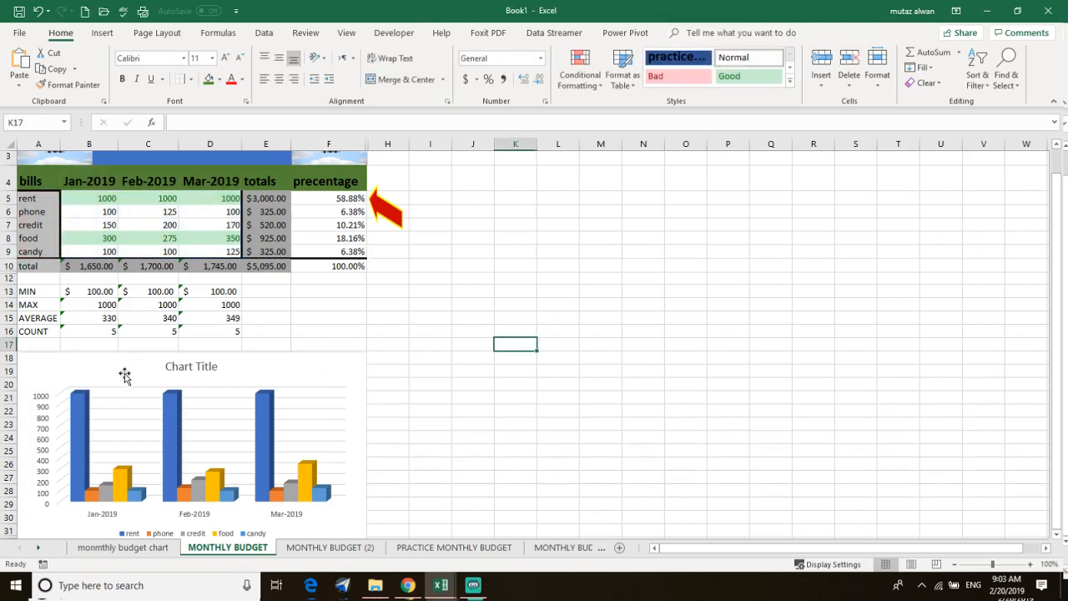
Step: Try several chart styles on the column chart and apply the third one, with the gray gradient background and data labels
click(262, 375)
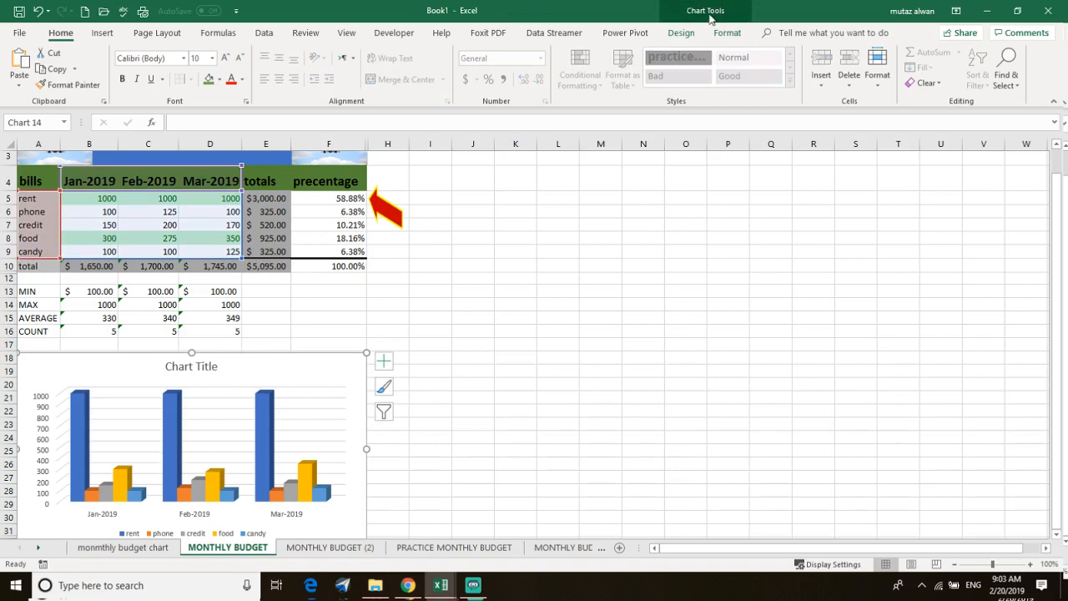
click(682, 33)
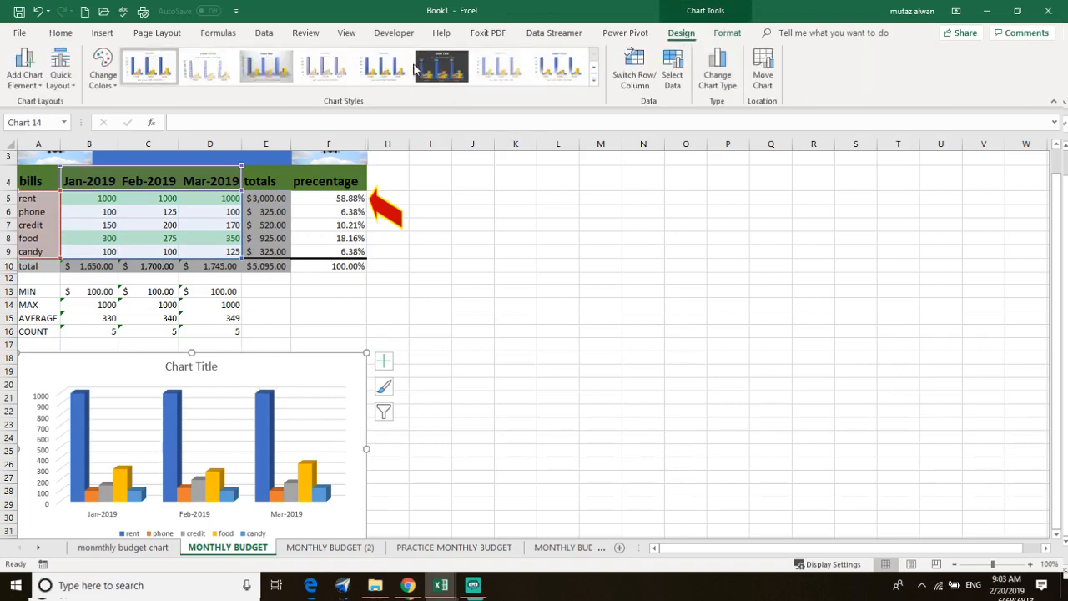
click(506, 71)
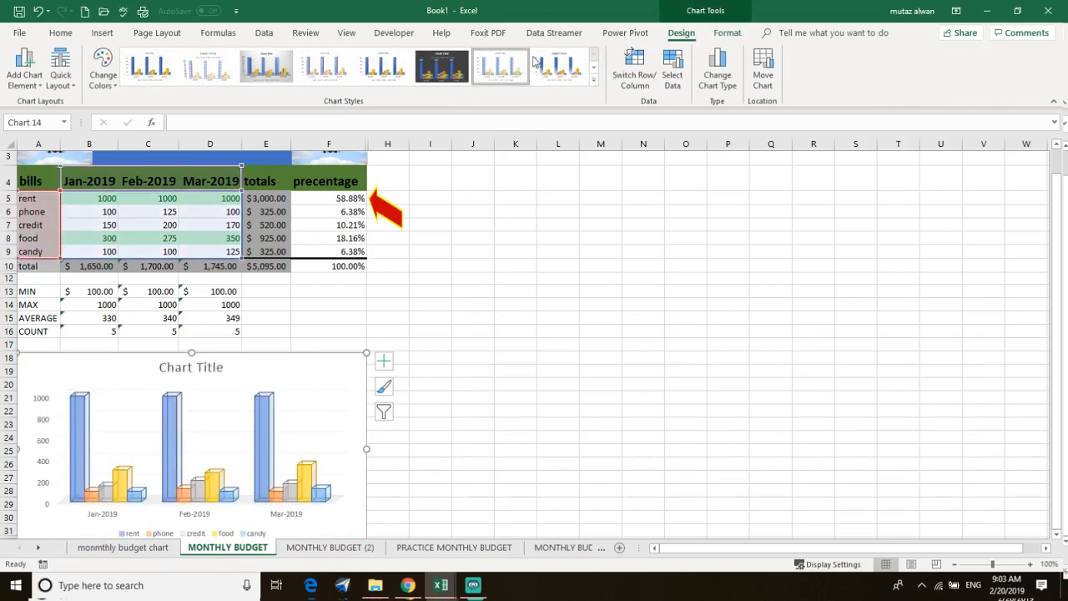
click(559, 67)
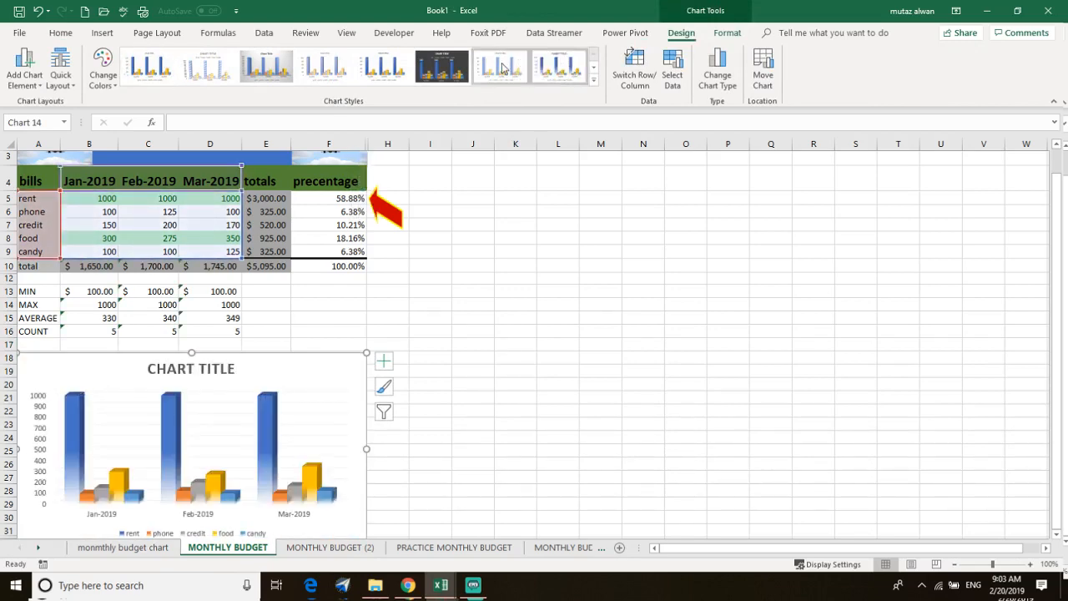
click(385, 69)
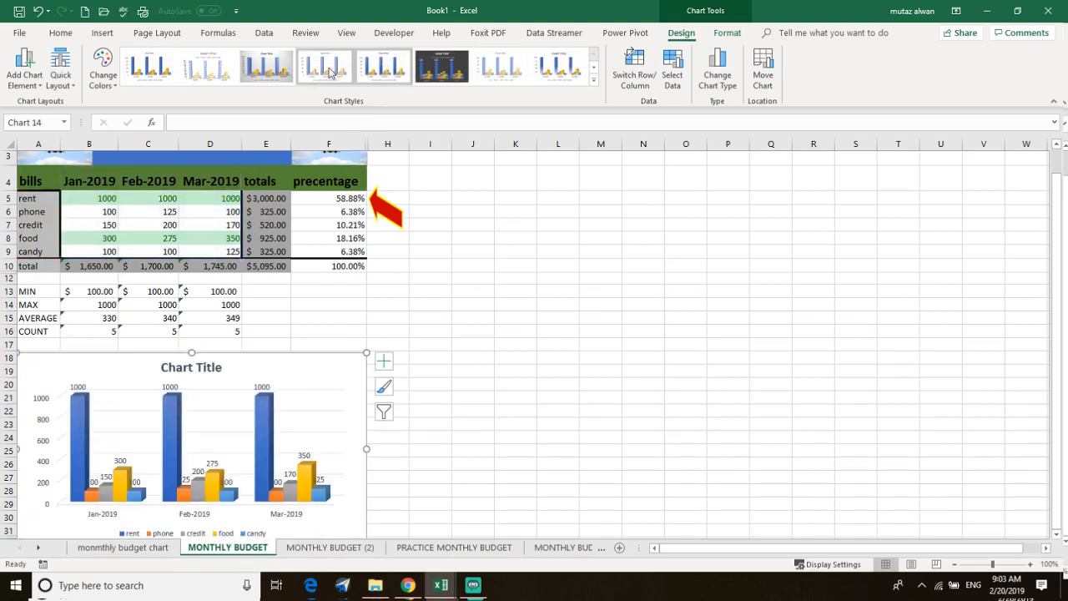
click(266, 67)
scroll(270, 253, down, 2)
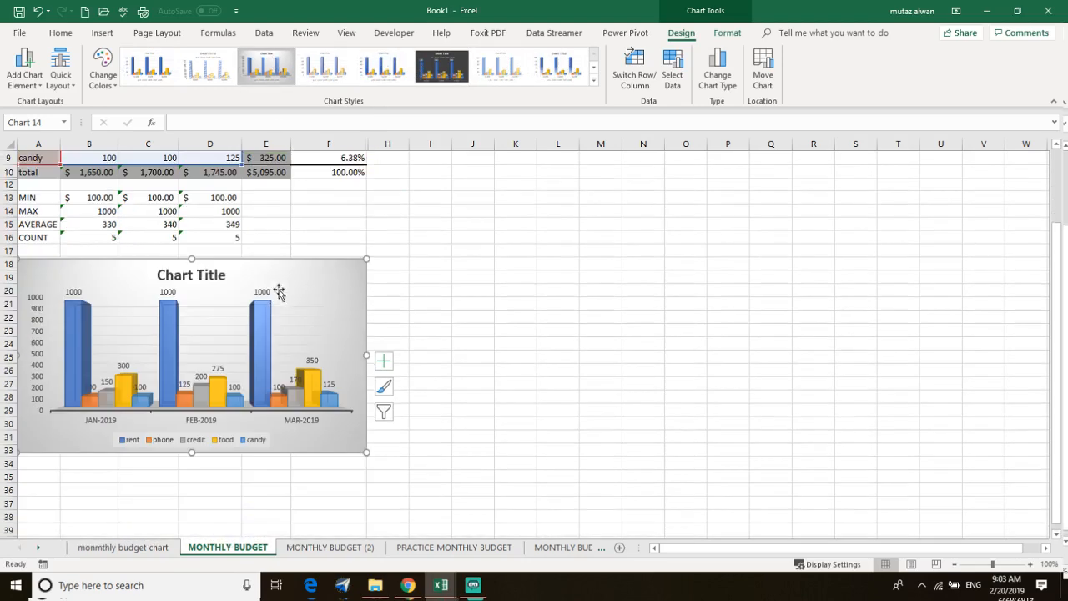
Step: Move the column chart's legend to the top, under the chart title
click(729, 34)
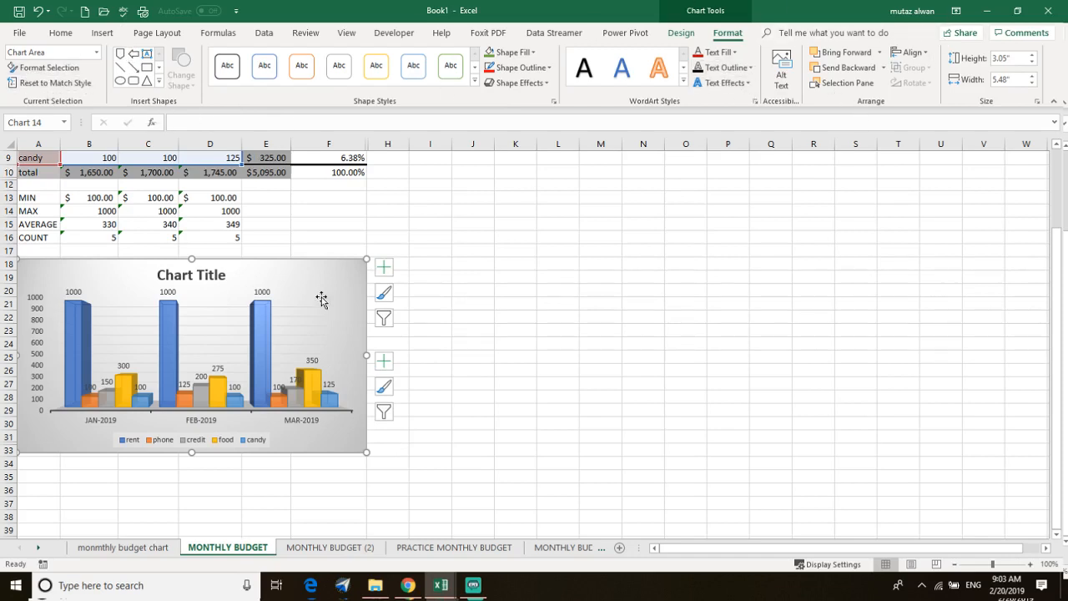
click(260, 331)
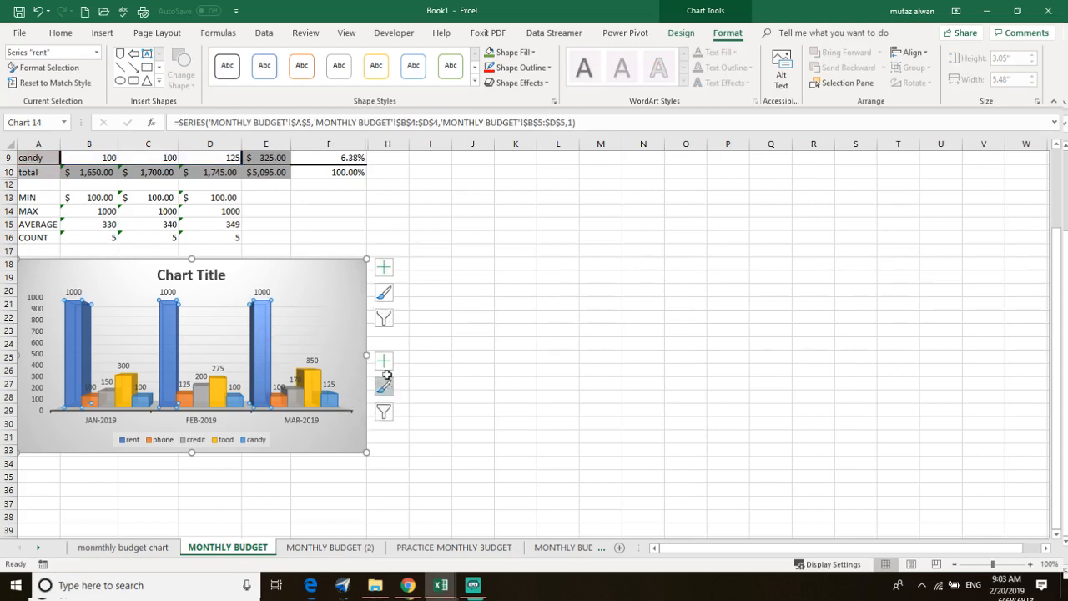
click(334, 434)
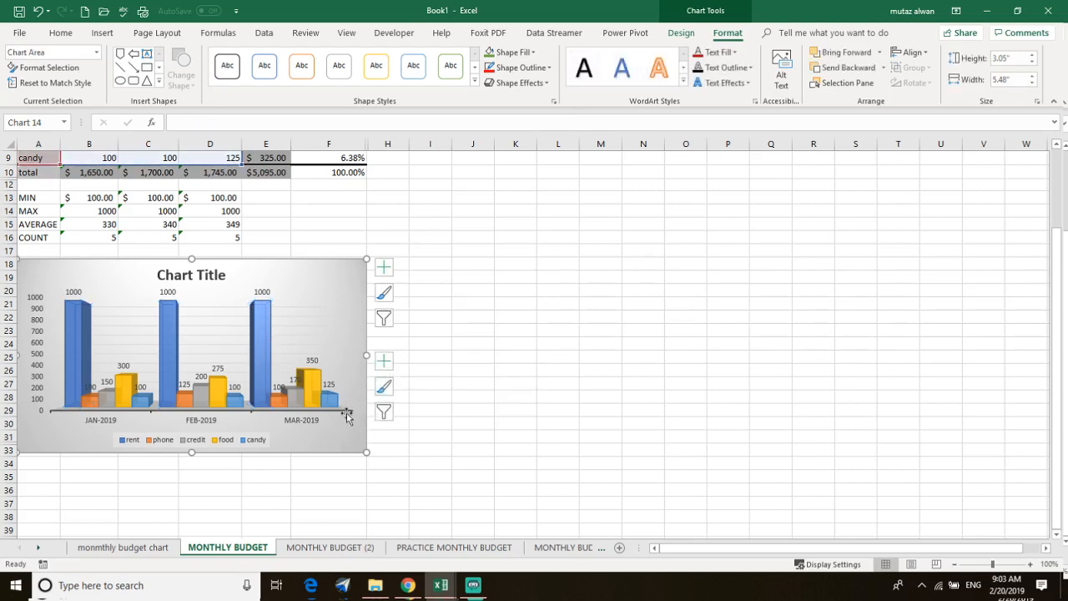
click(384, 272)
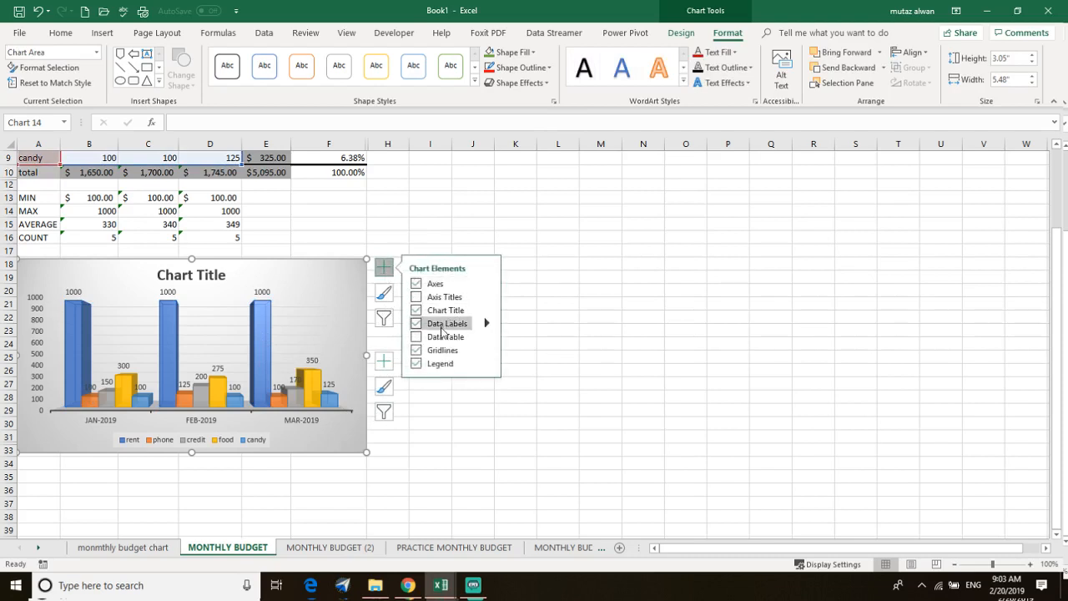
click(486, 363)
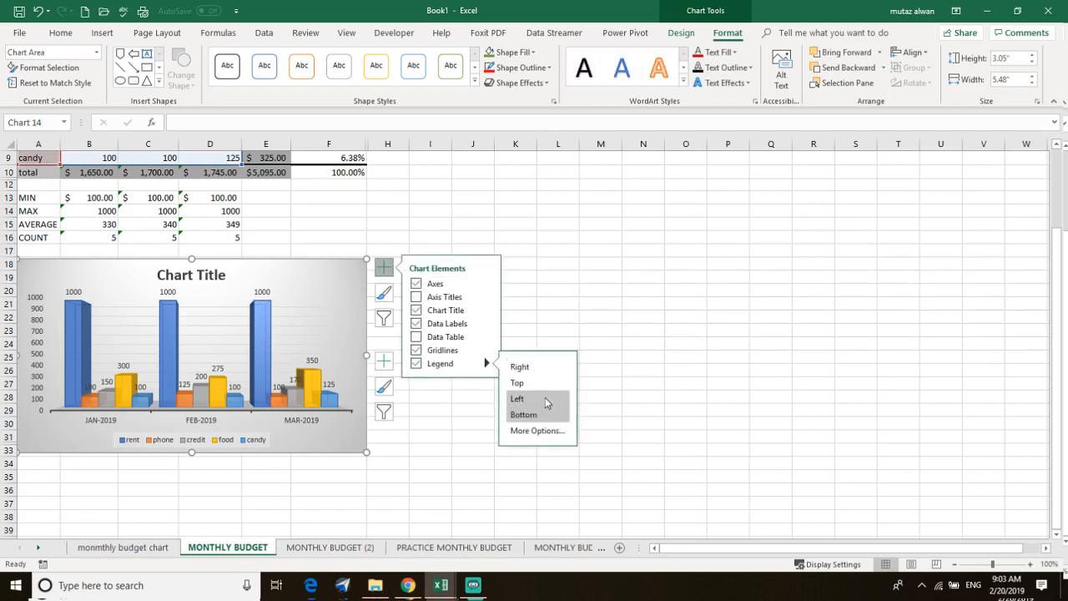
click(546, 383)
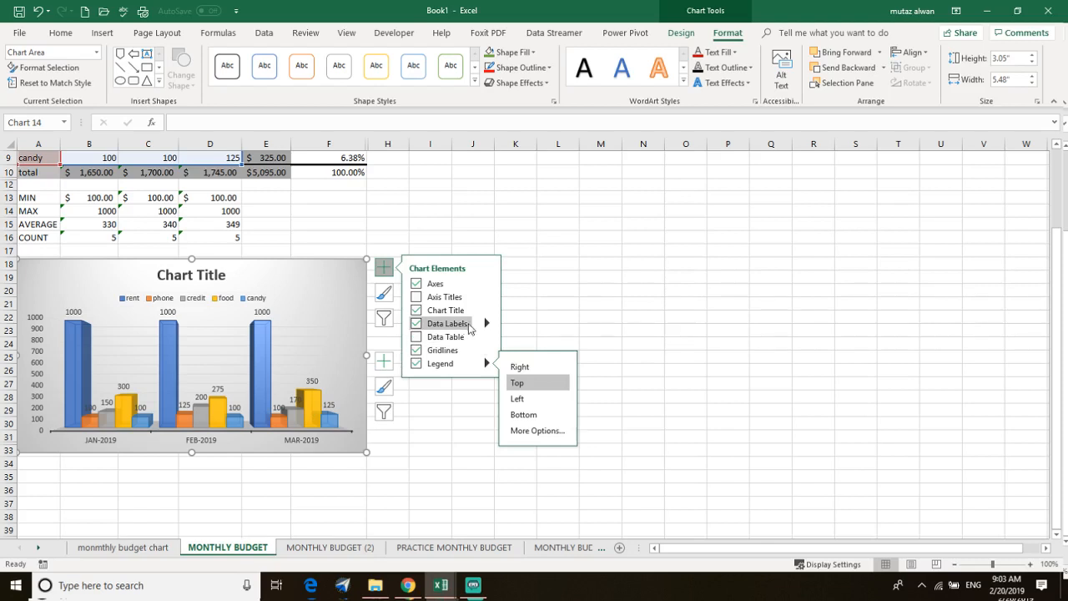
Step: Remove the data labels from the column chart
click(488, 324)
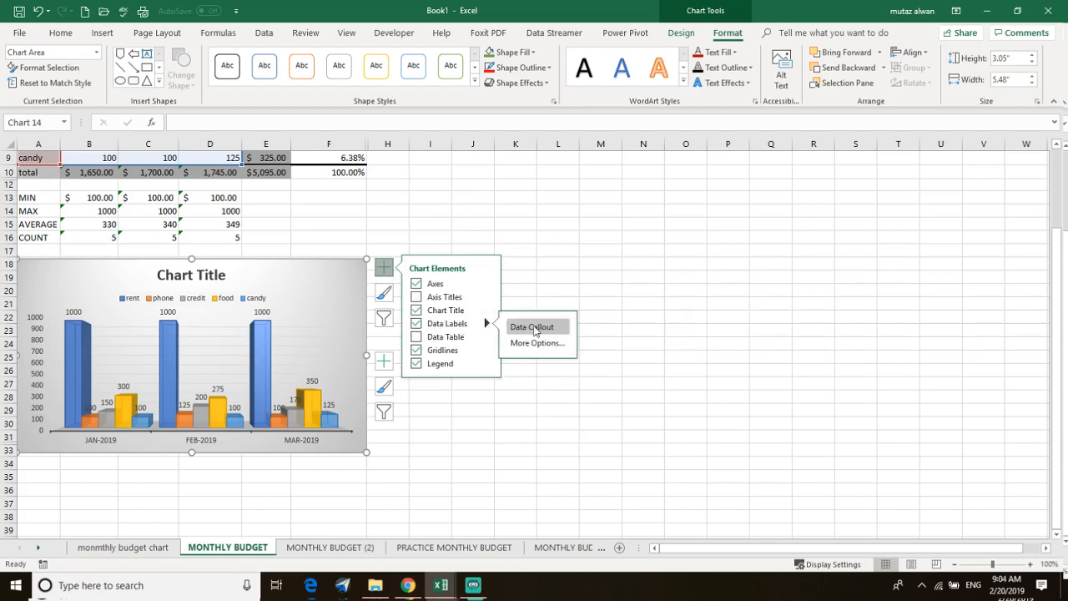
click(542, 335)
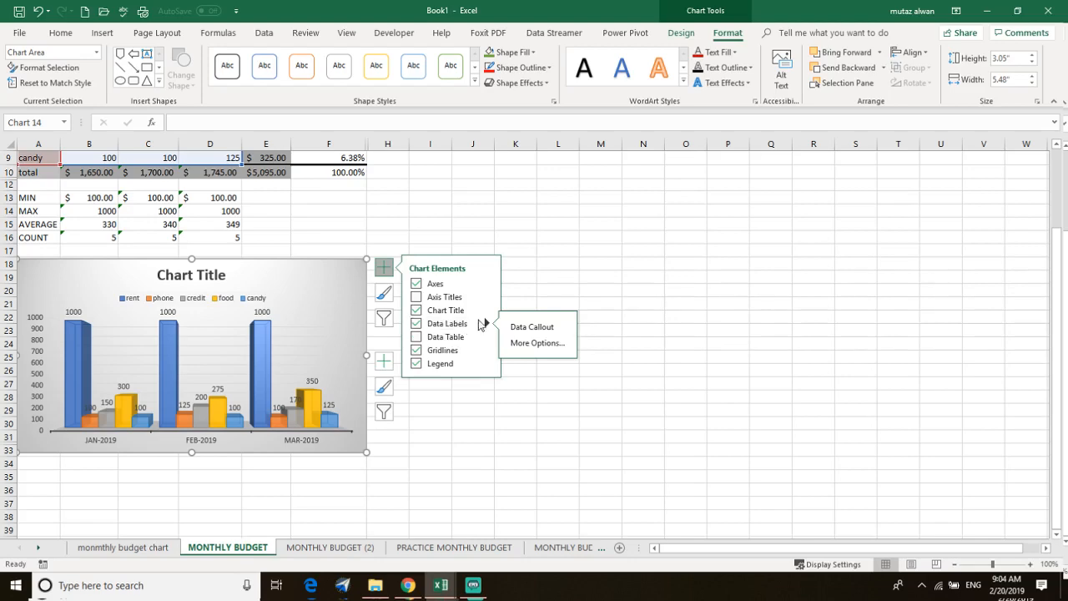
click(417, 324)
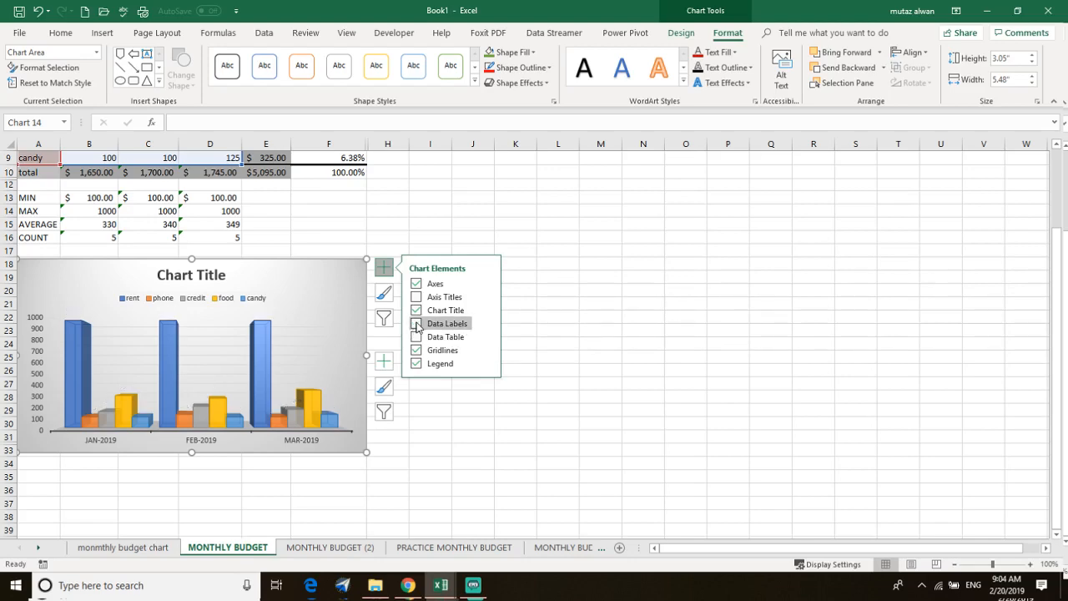
Step: Compare the chart's phone, rent and food columns with their values in the budget table
scroll(175, 424, down, 1)
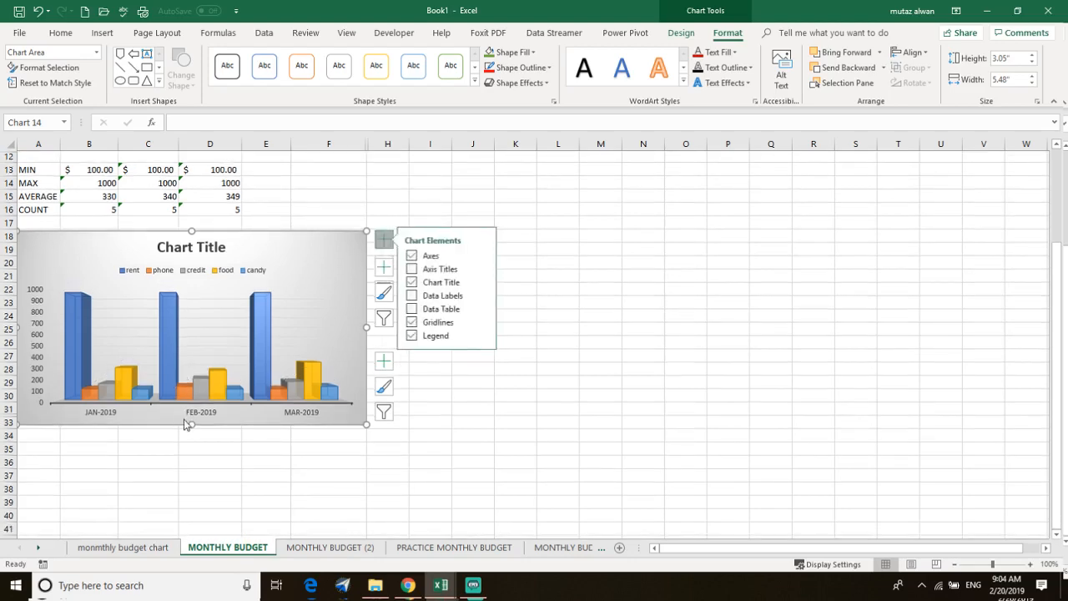
click(89, 395)
scroll(98, 382, up, 4)
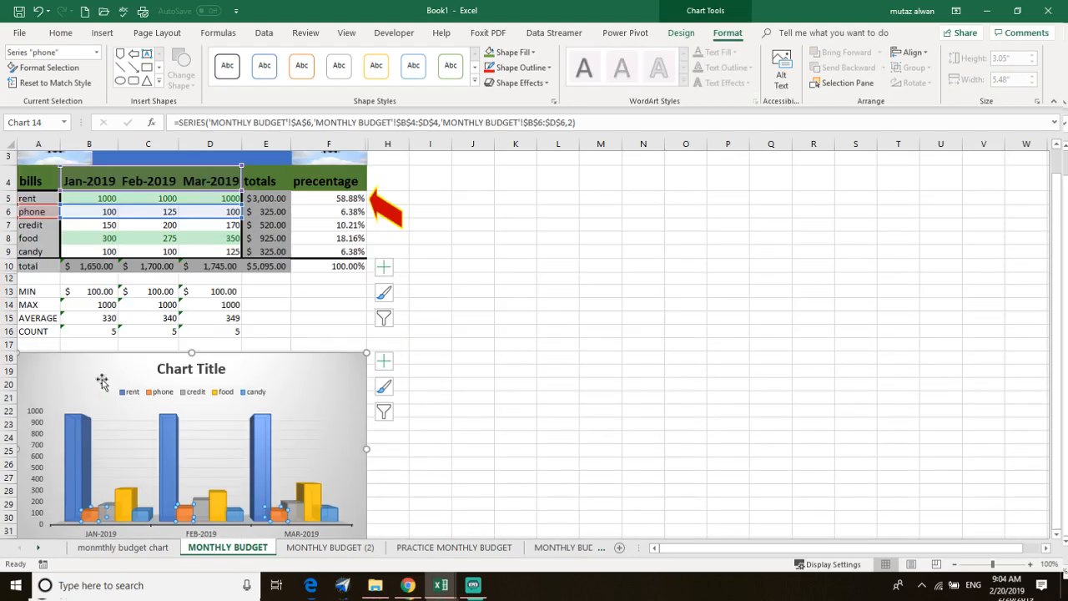
scroll(107, 374, down, 3)
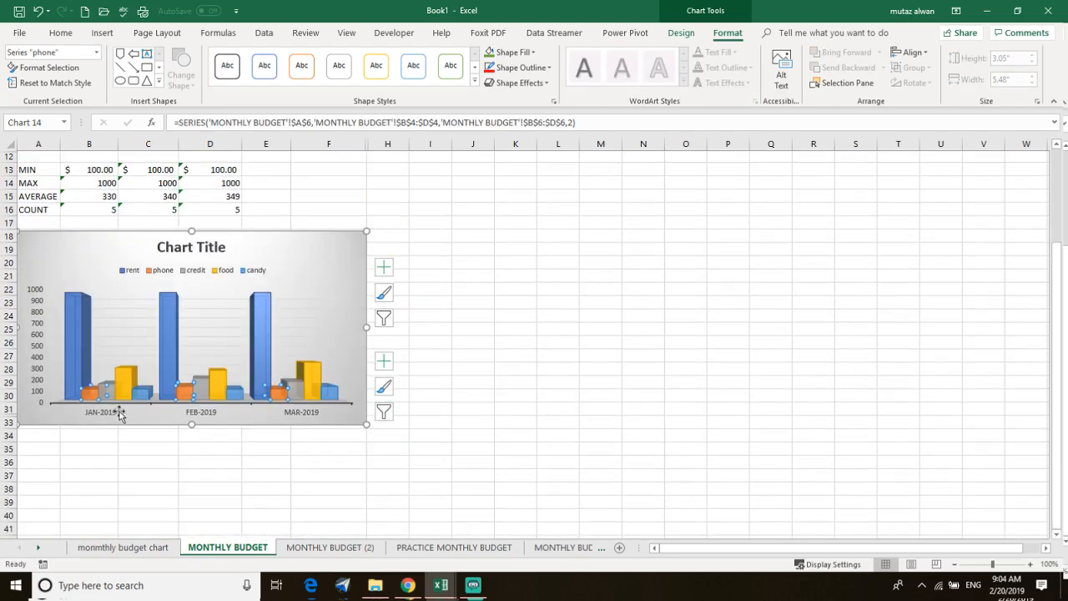
click(82, 317)
scroll(83, 308, up, 4)
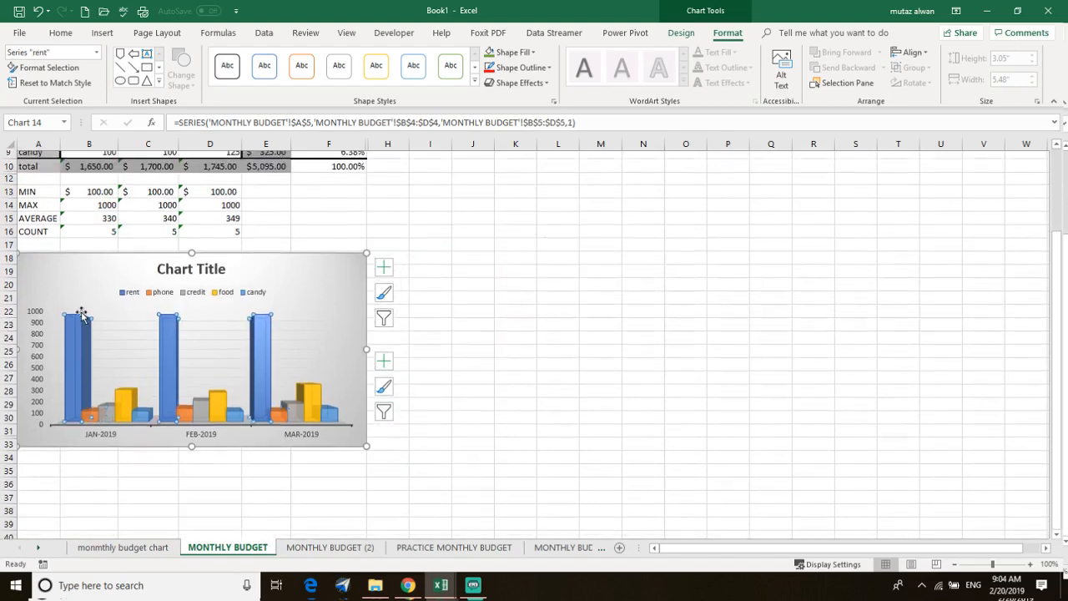
click(80, 481)
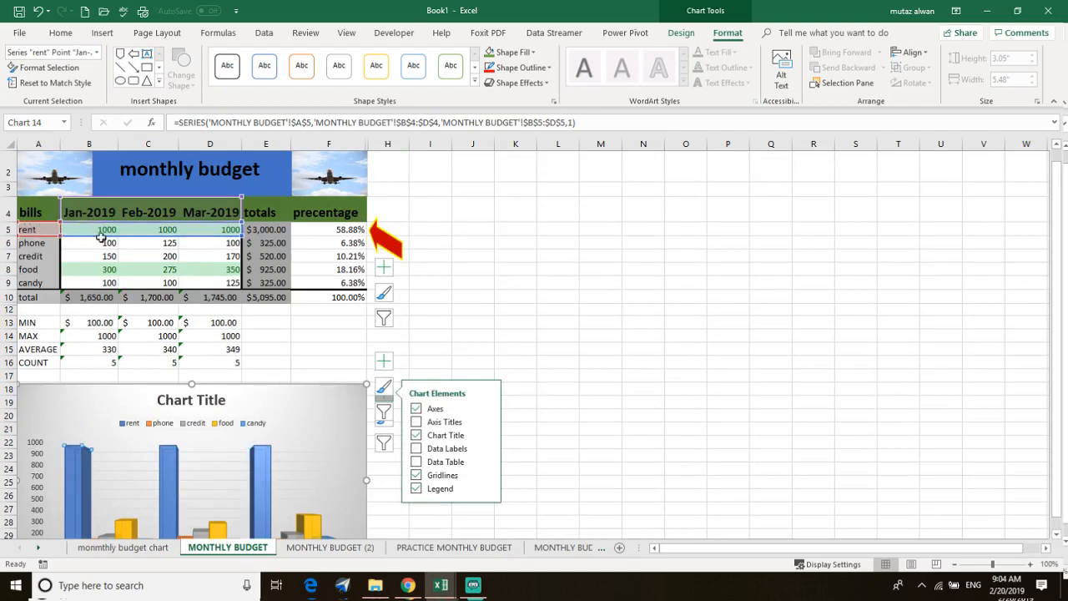
click(167, 477)
click(130, 530)
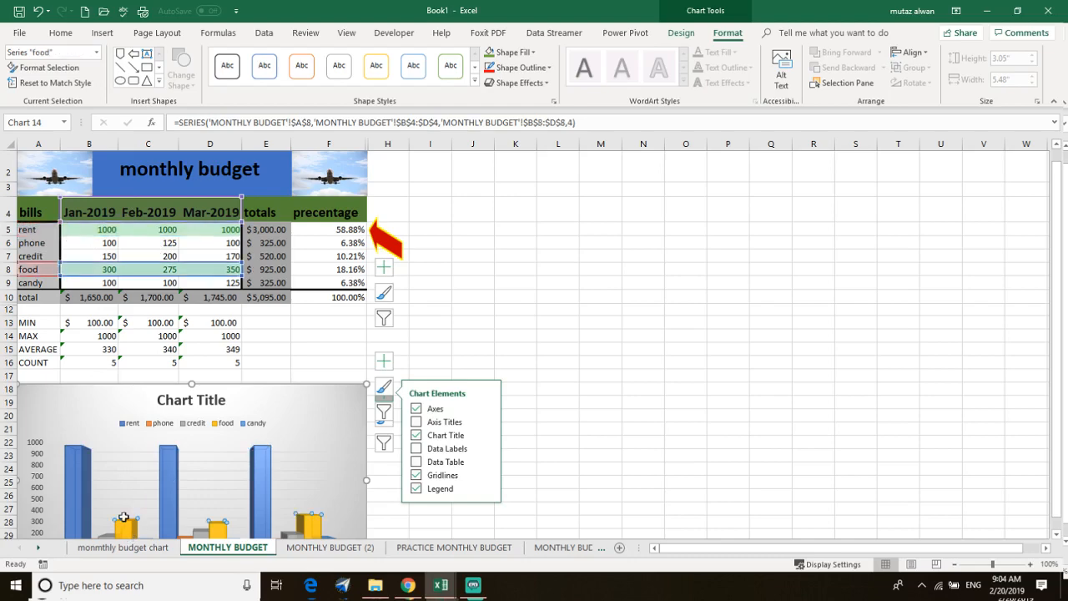
scroll(130, 492, down, 1)
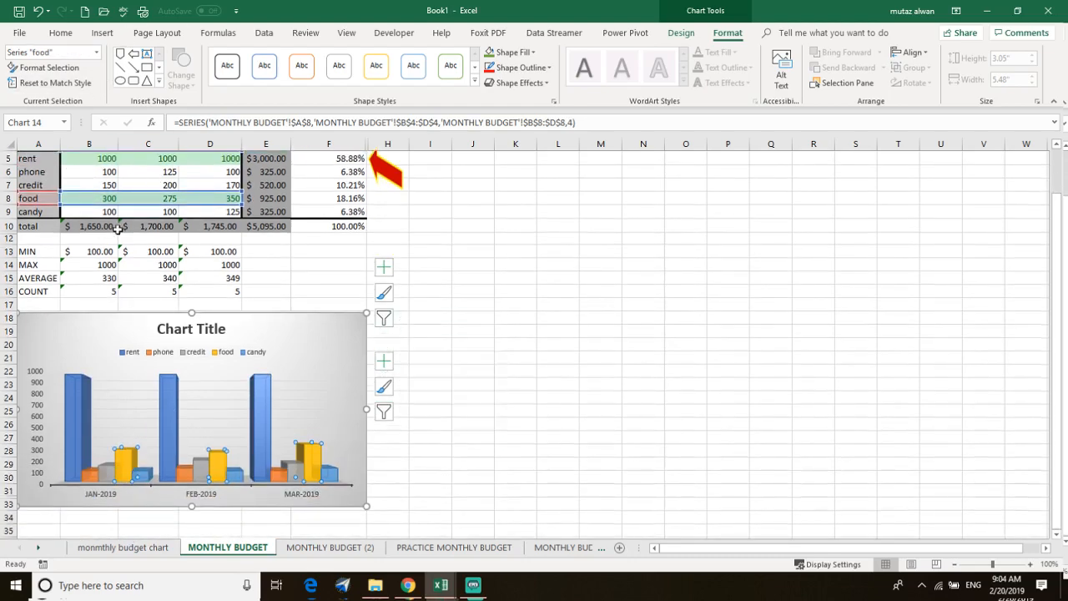
scroll(298, 469, up, 1)
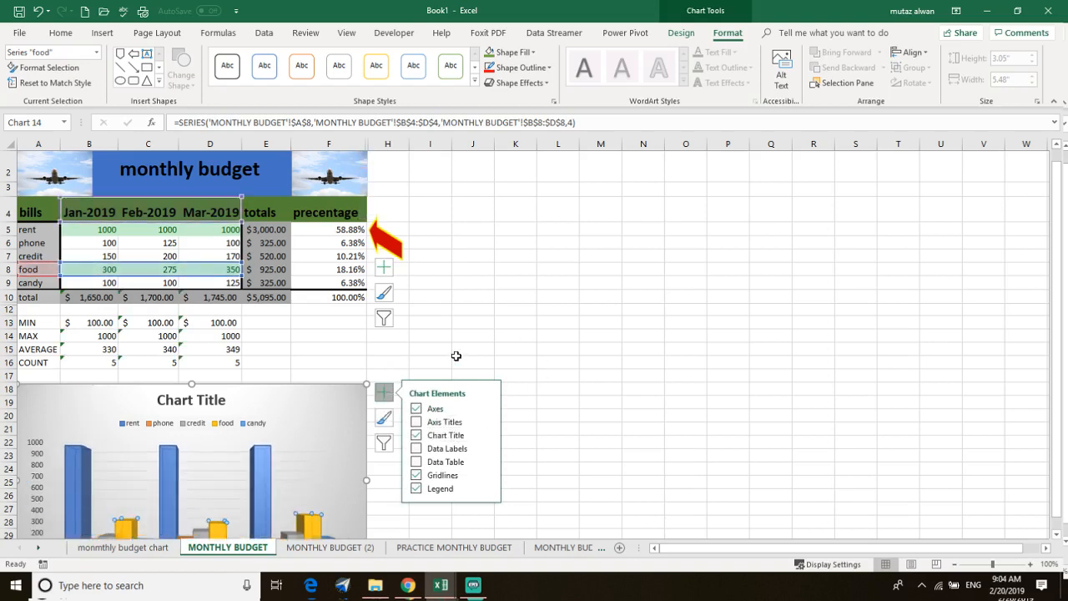
click(383, 497)
scroll(340, 382, down, 2)
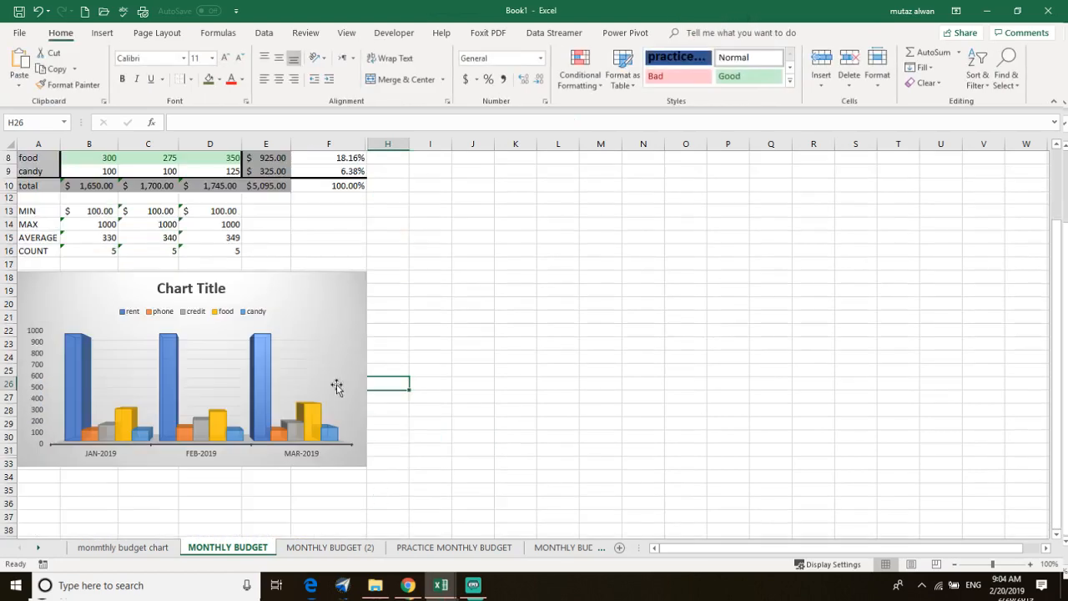
Step: Recolor the column chart with Colorful Palette 3
click(297, 387)
click(258, 377)
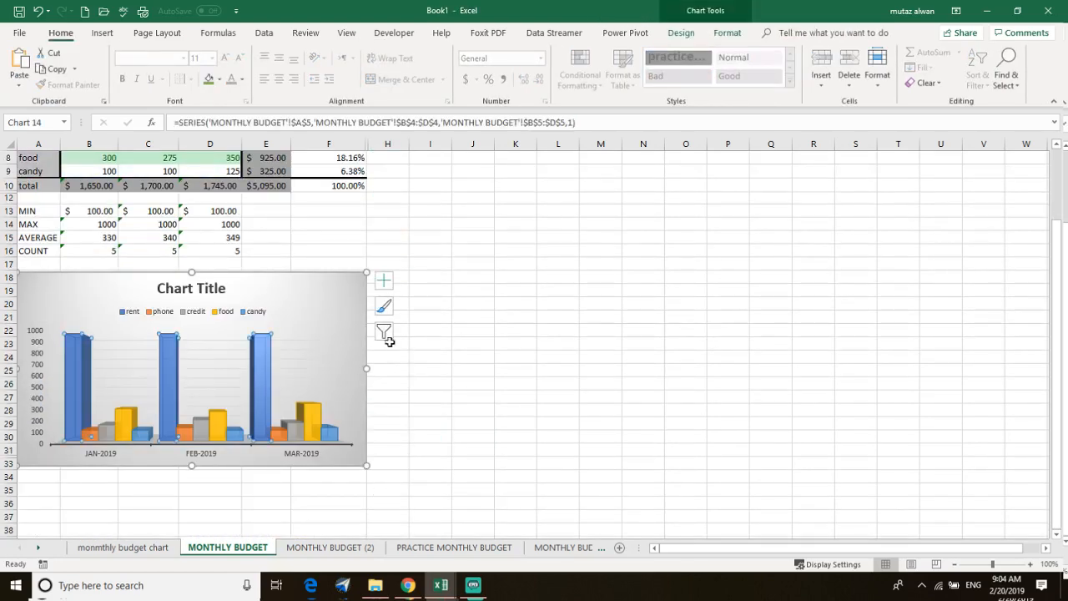
click(308, 427)
click(341, 451)
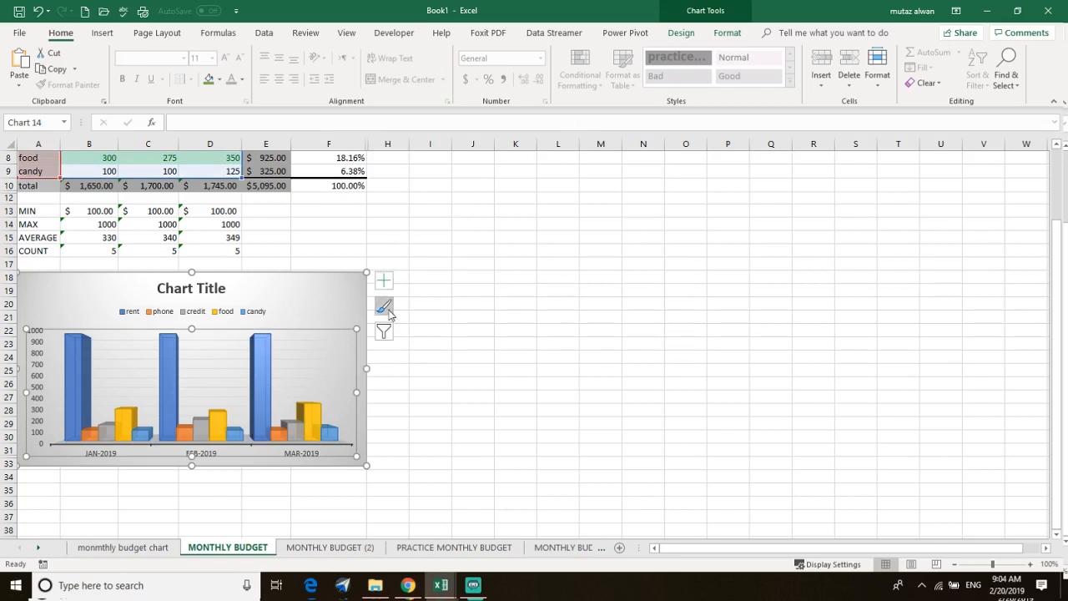
click(383, 306)
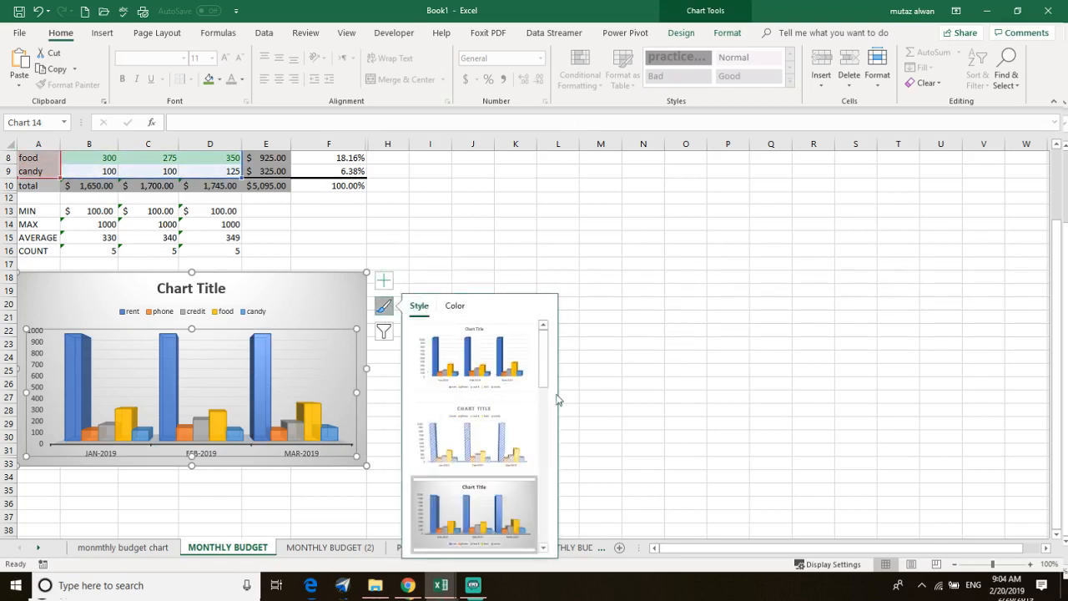
click(454, 305)
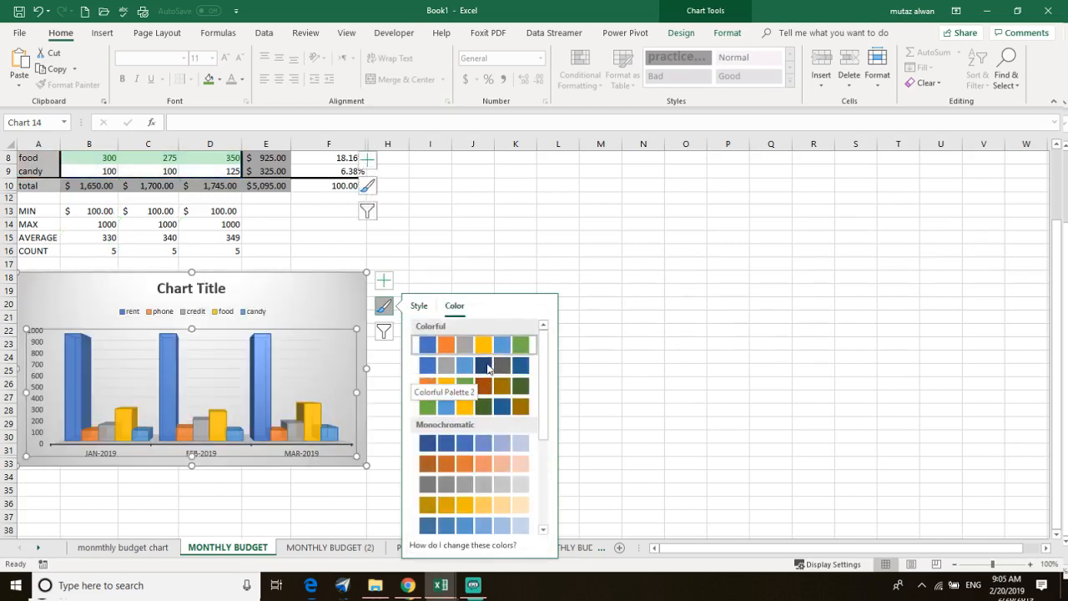
scroll(464, 509, down, 3)
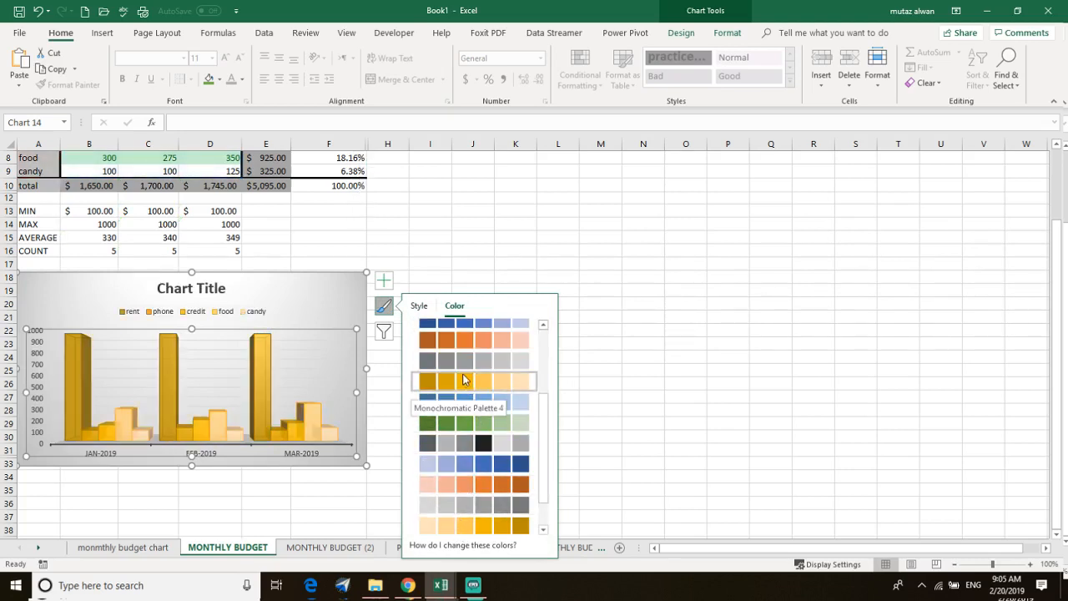
scroll(464, 380, up, 5)
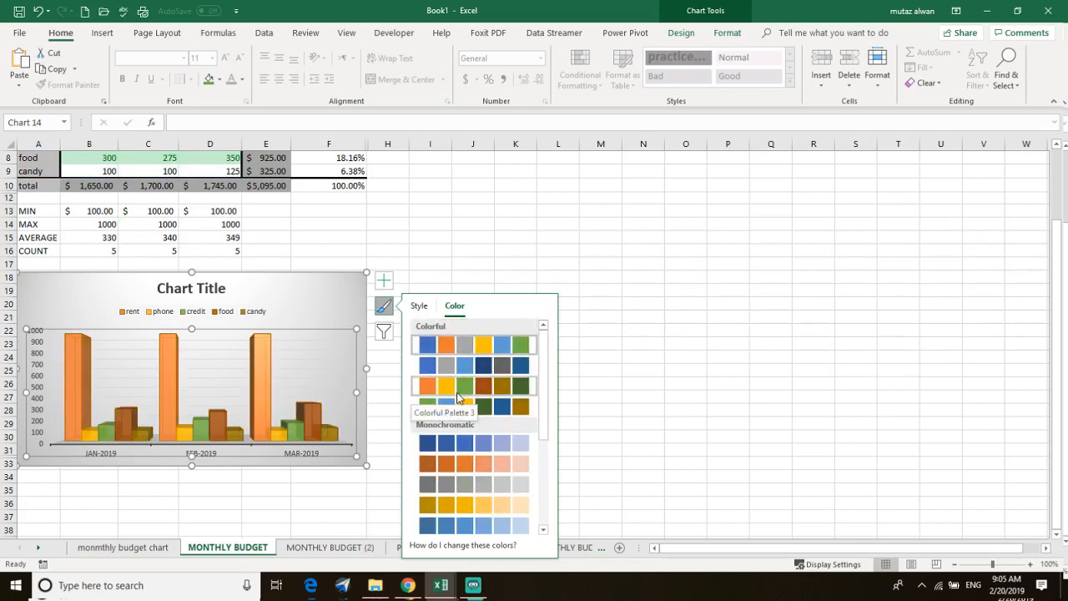
click(461, 389)
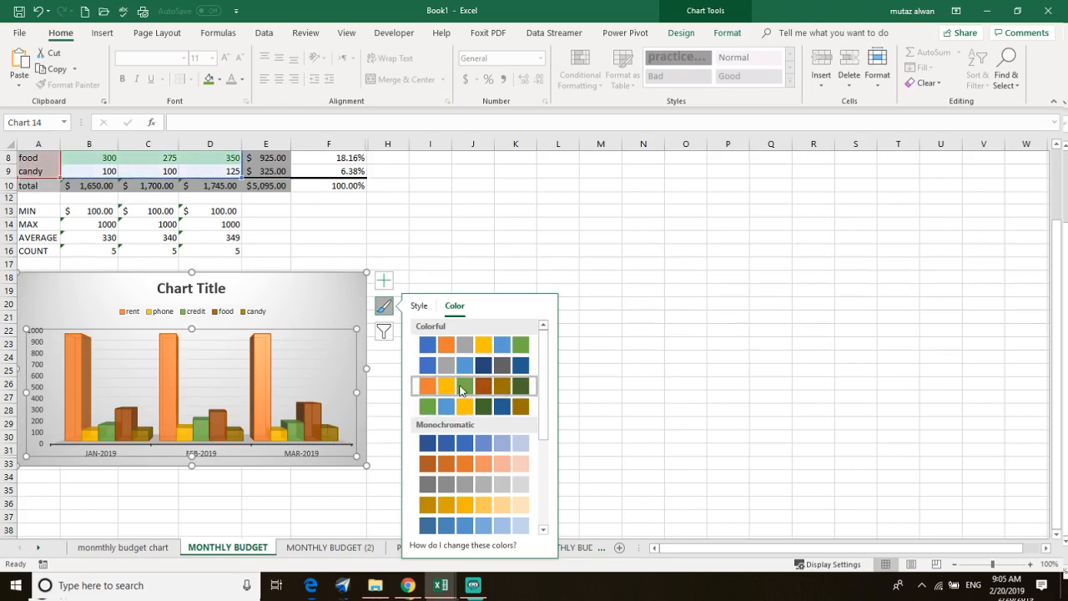
Step: Look through the available chart styles in the chart's current colors
click(421, 308)
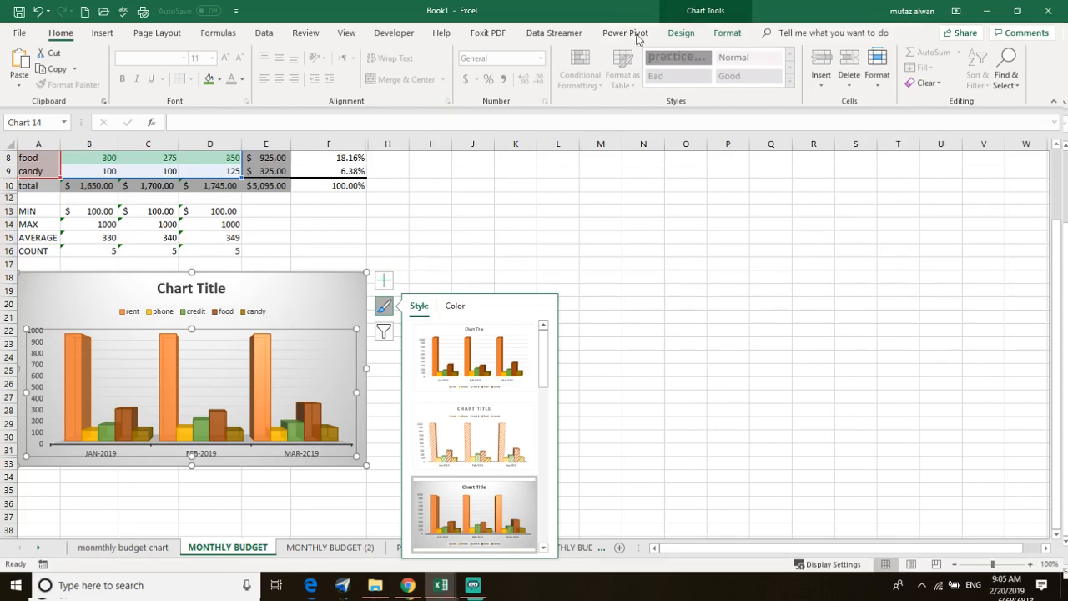
click(724, 33)
click(681, 33)
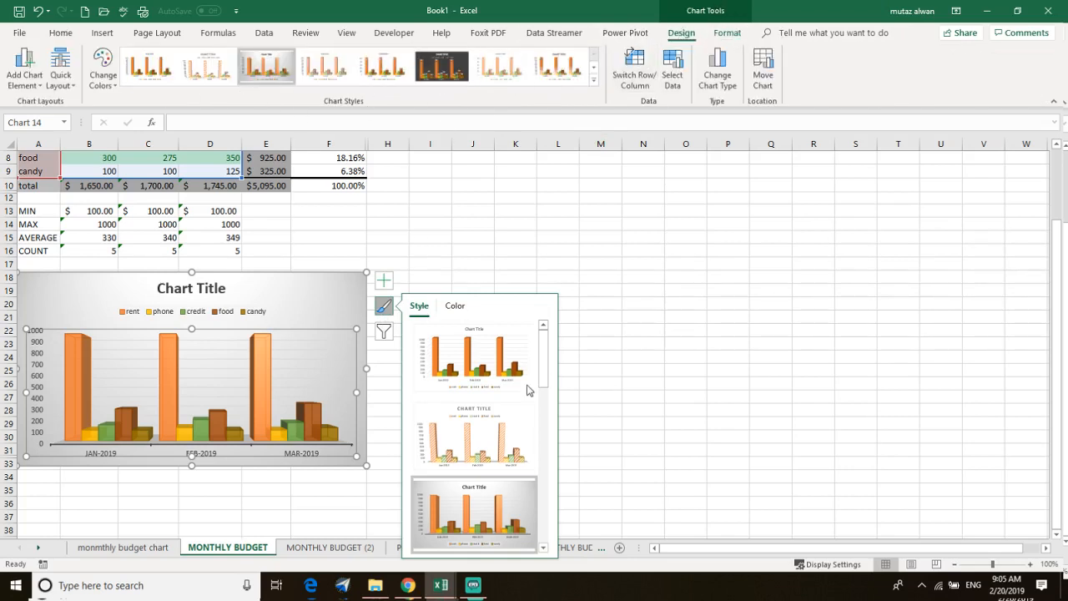
scroll(490, 375, down, 5)
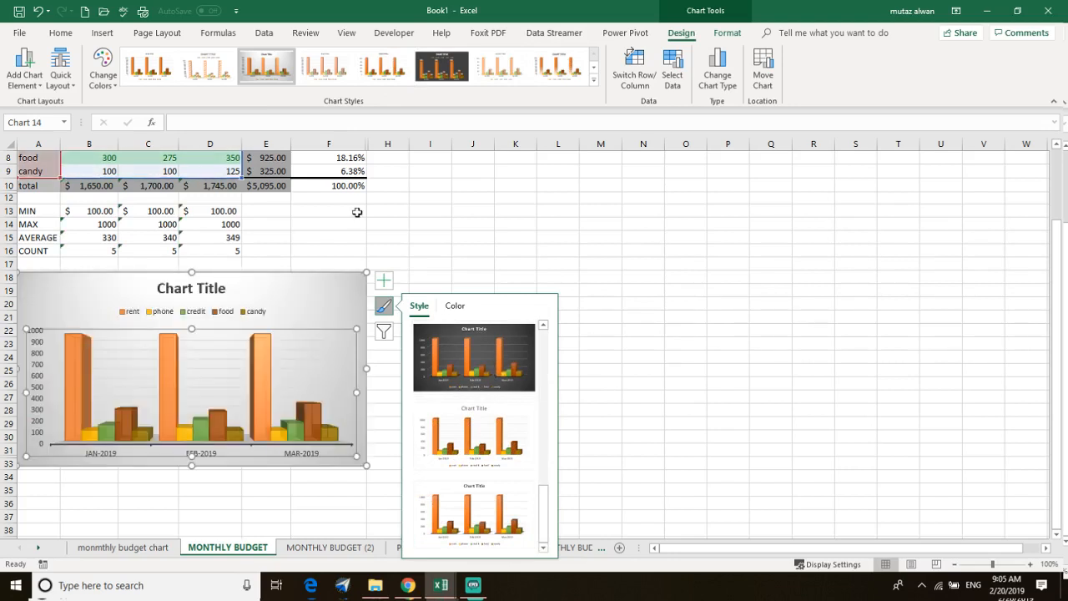
Step: Filter the chart to the Jan-2019 category only and restore all three months
click(383, 331)
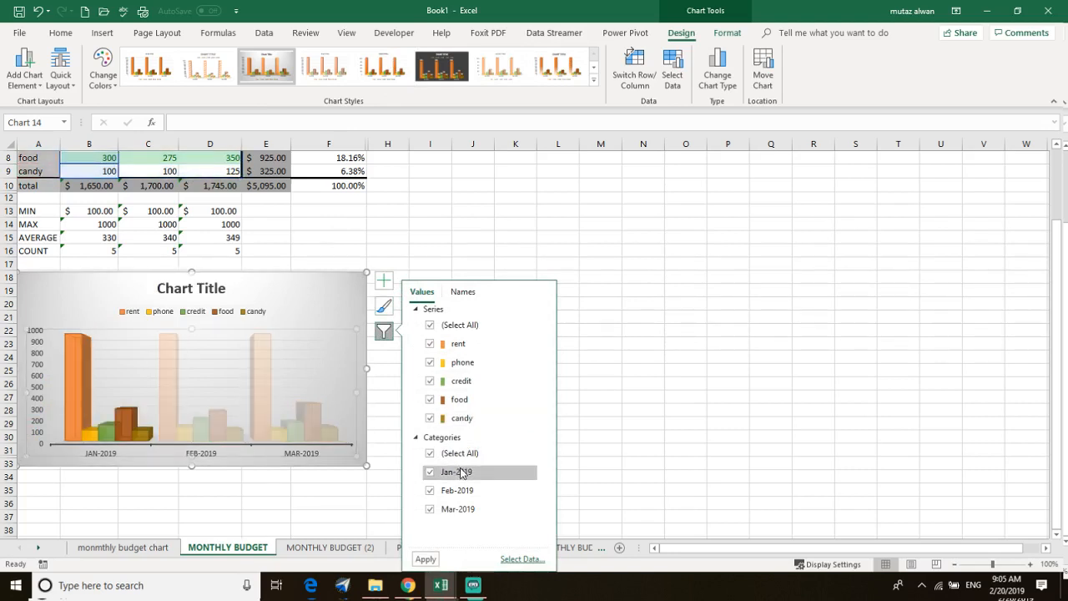
click(430, 453)
click(431, 473)
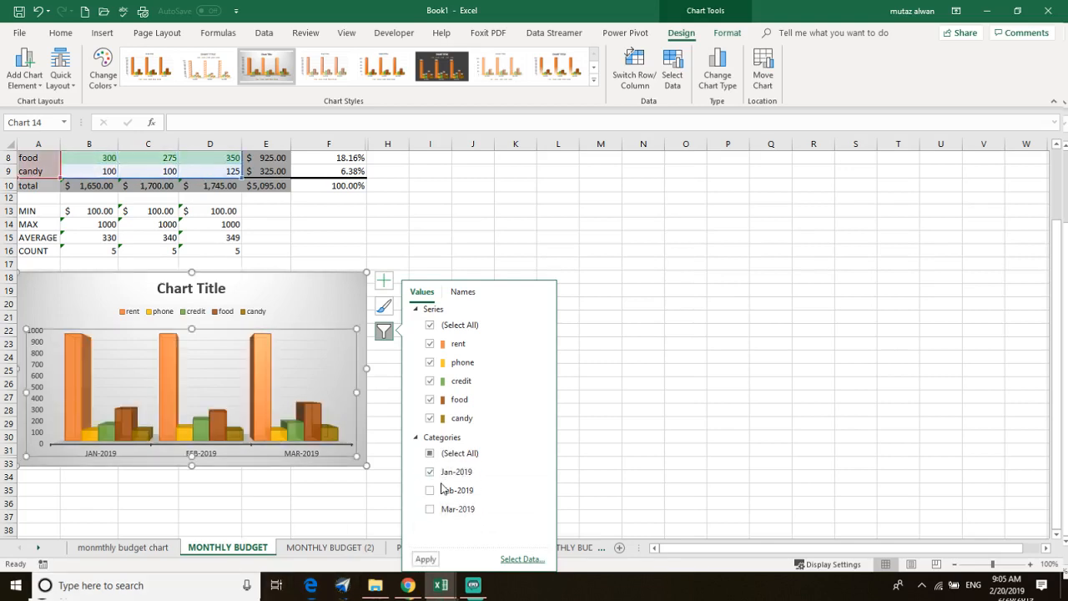
click(426, 559)
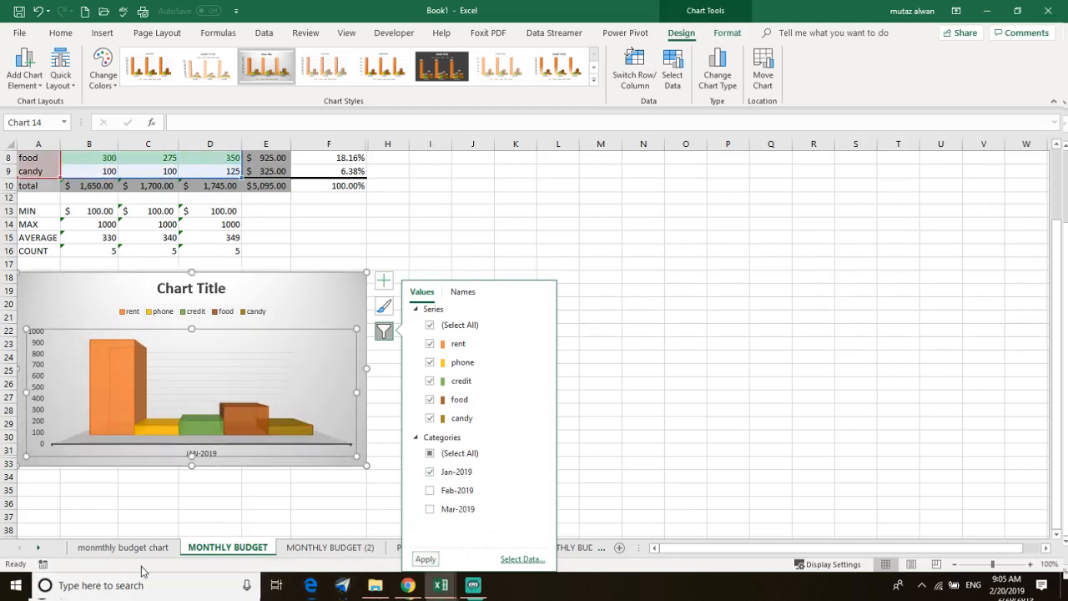
click(431, 454)
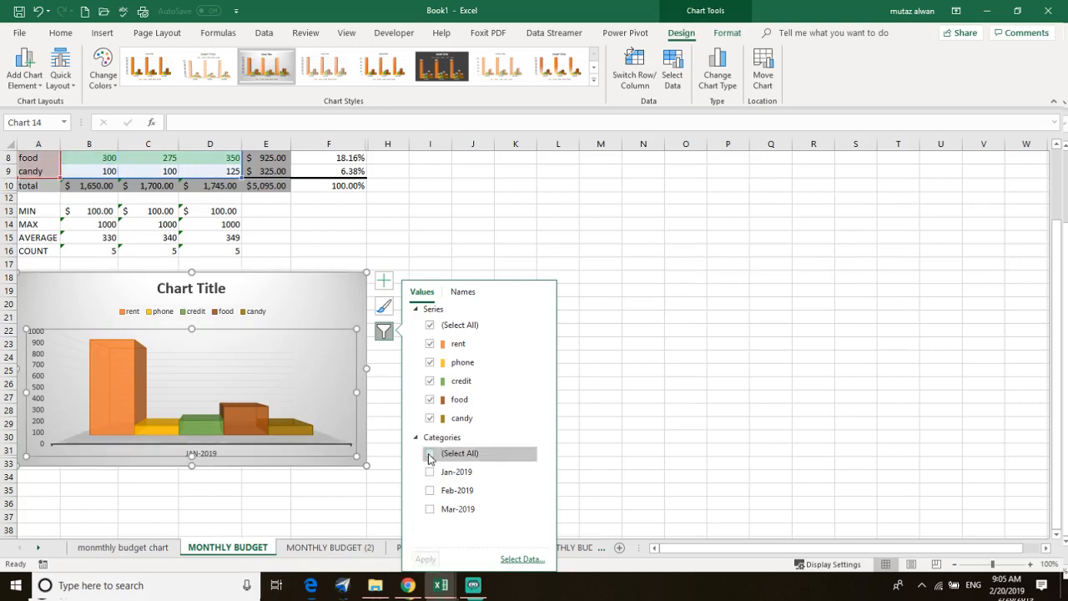
click(425, 559)
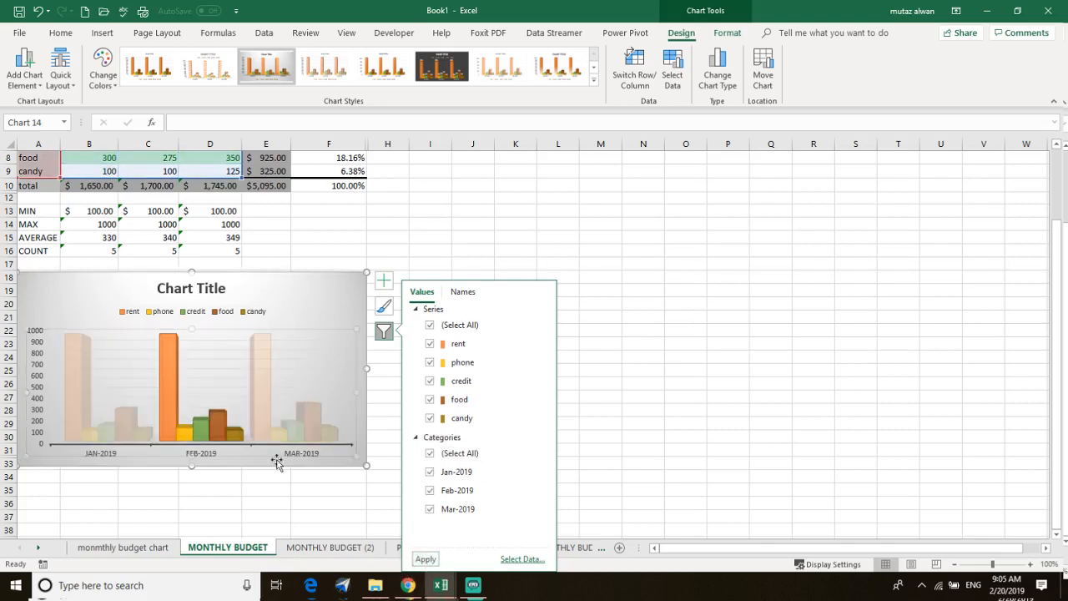
Step: Filter the chart to the candy series only and restore all five bill series
click(429, 326)
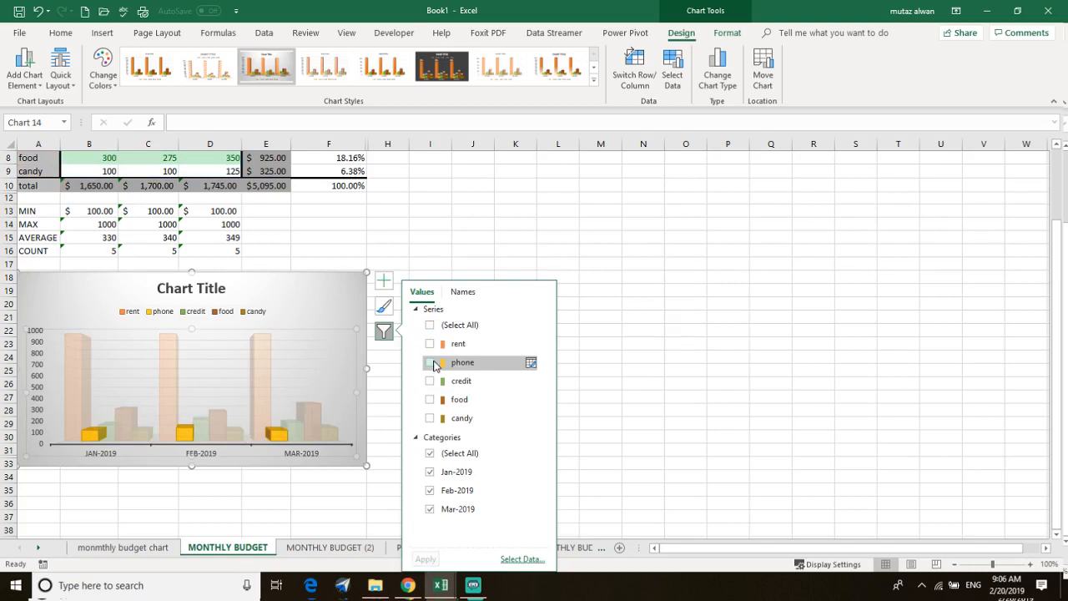
click(431, 418)
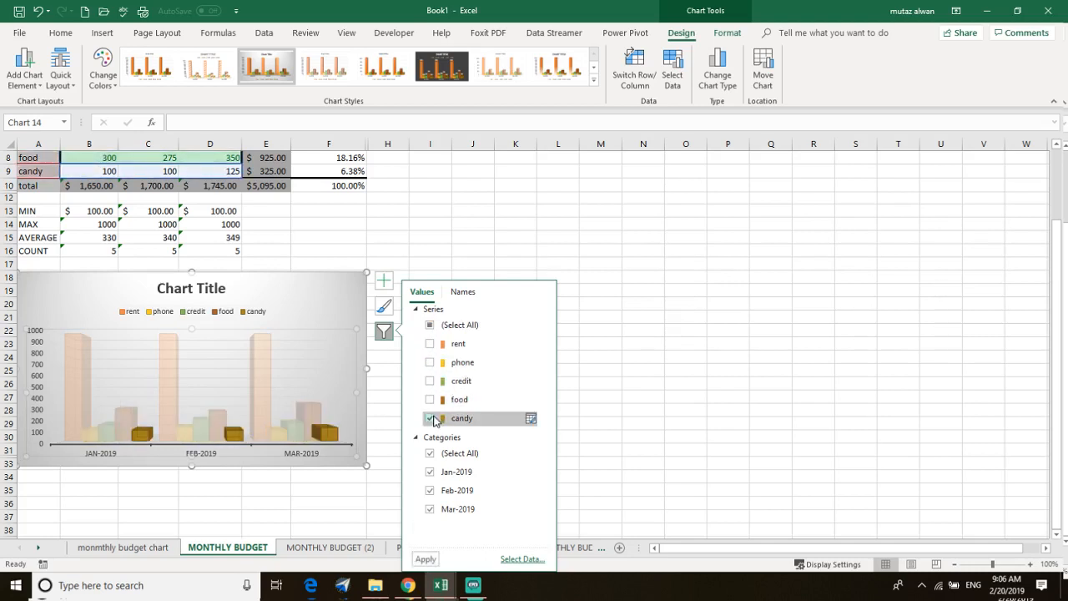
click(425, 558)
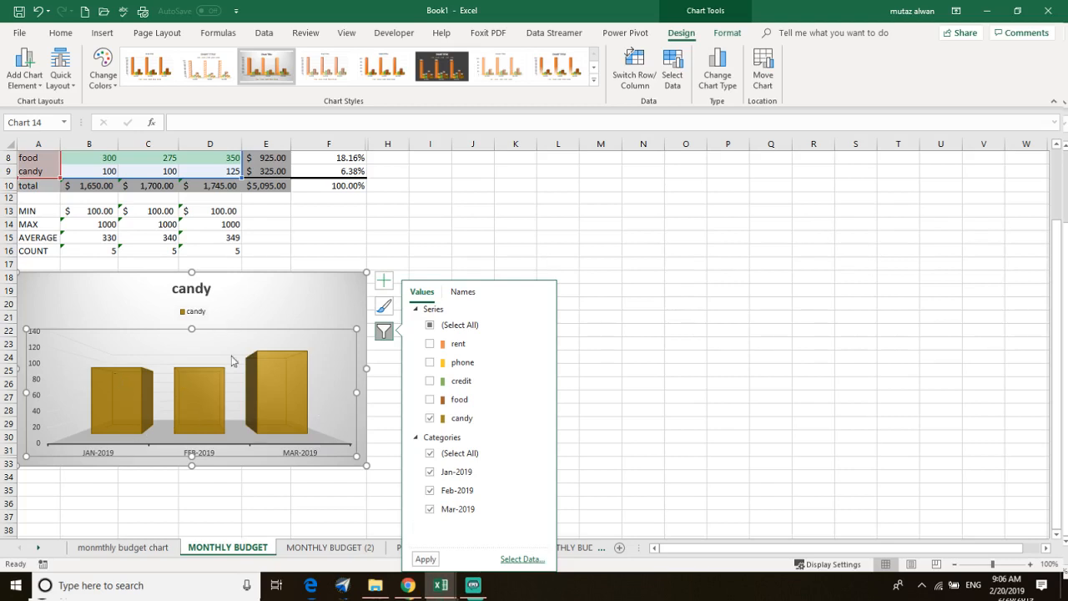
click(430, 326)
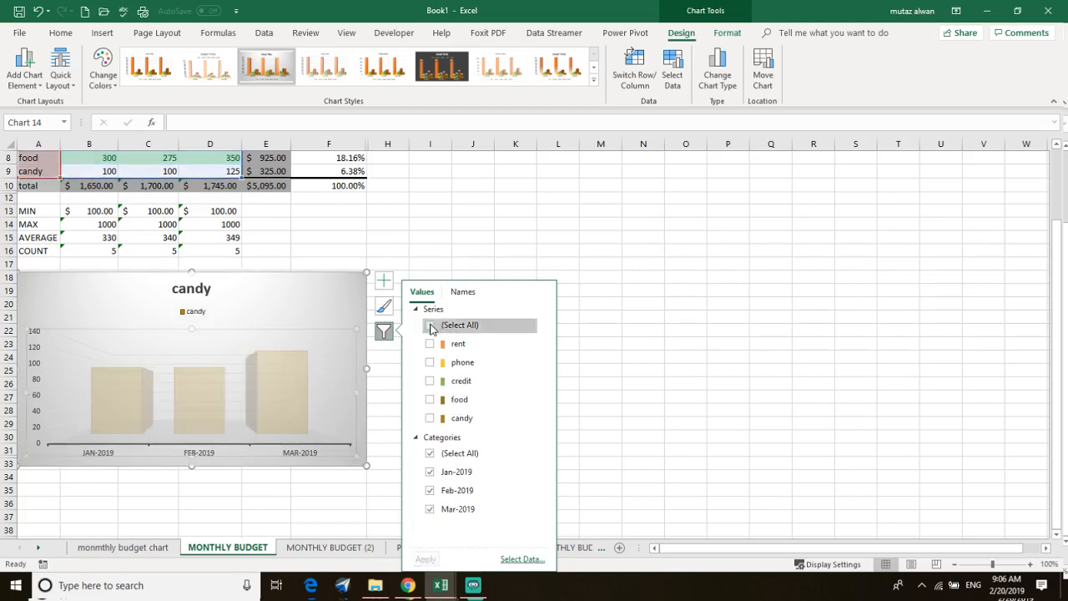
click(430, 325)
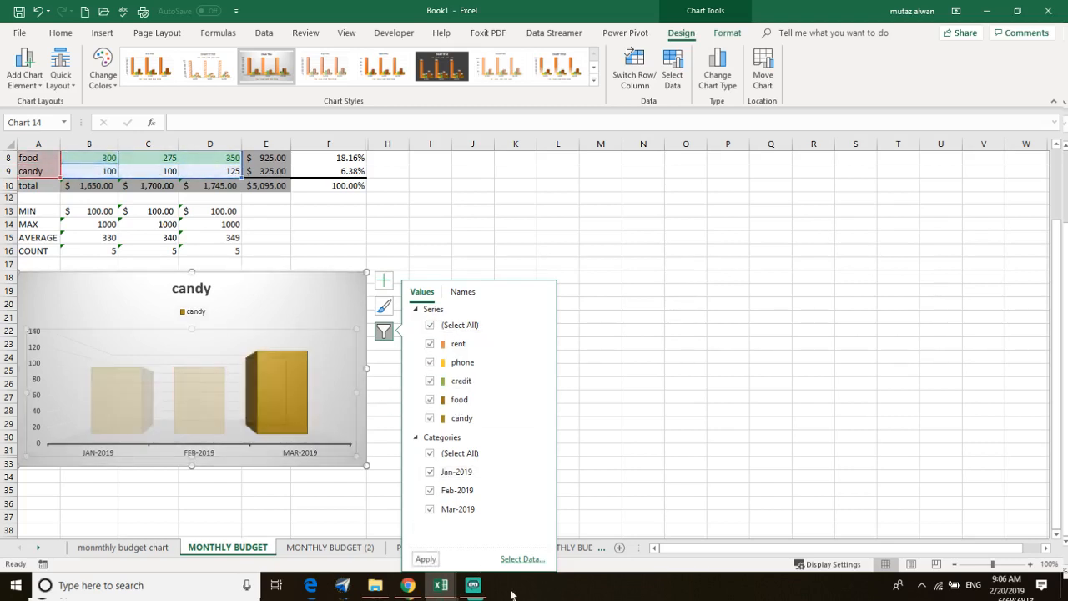
click(425, 559)
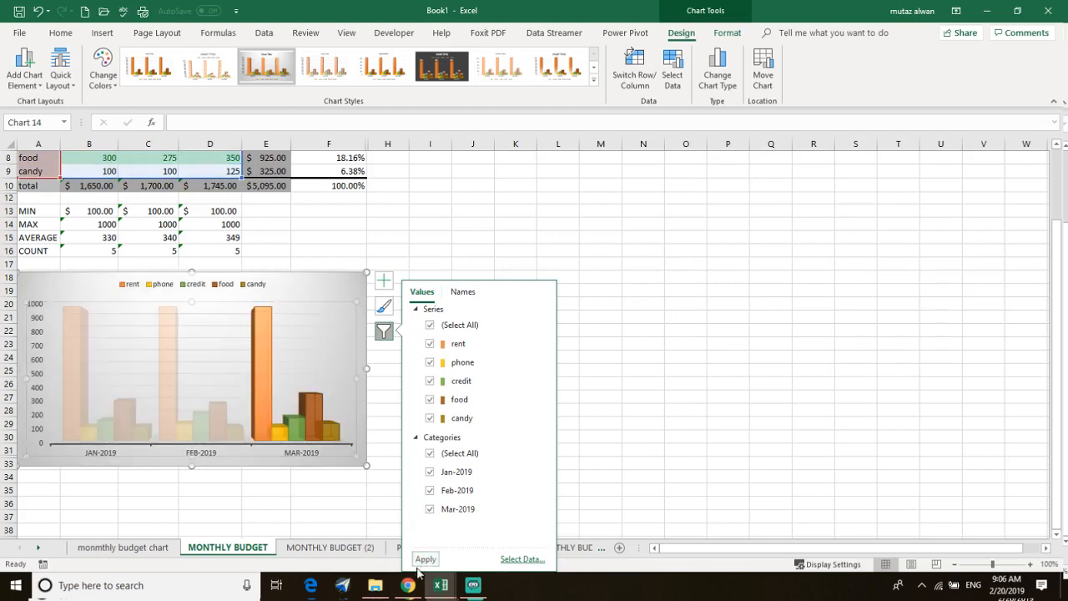
click(594, 266)
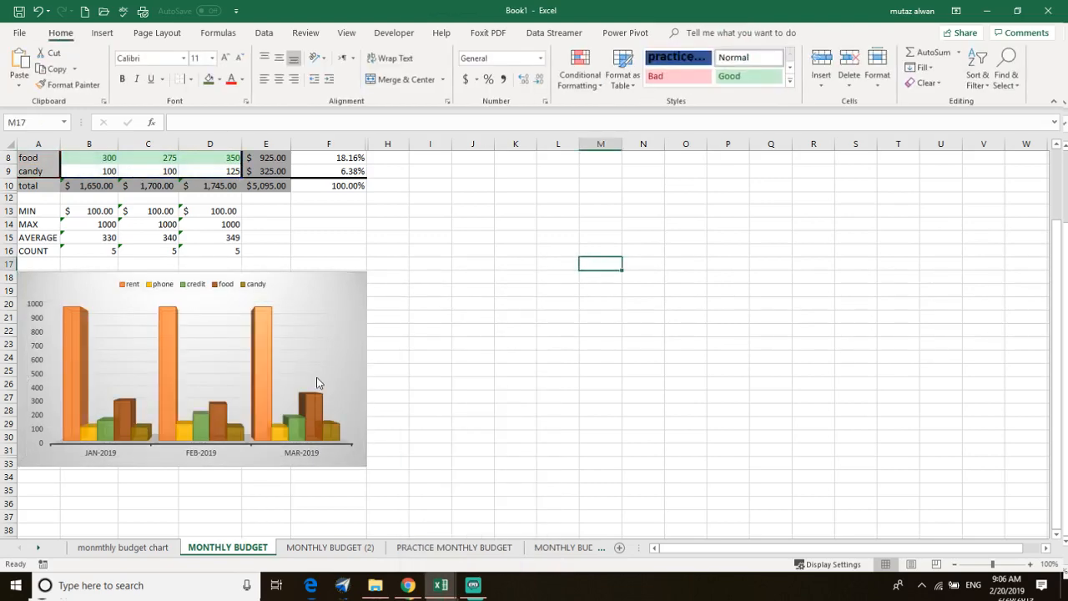
Step: Copy the 3-D column chart onto the MONTHLY BUDGET (2) sheet, aligned under the existing chart and stretched to about rows 41 to 60
click(296, 325)
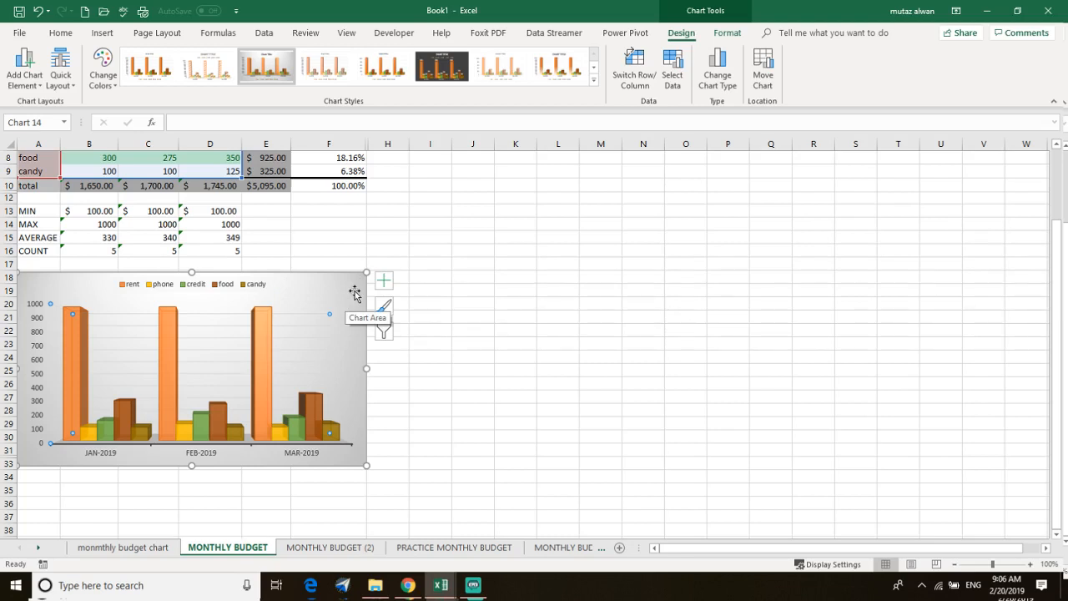
key(ctrl+c)
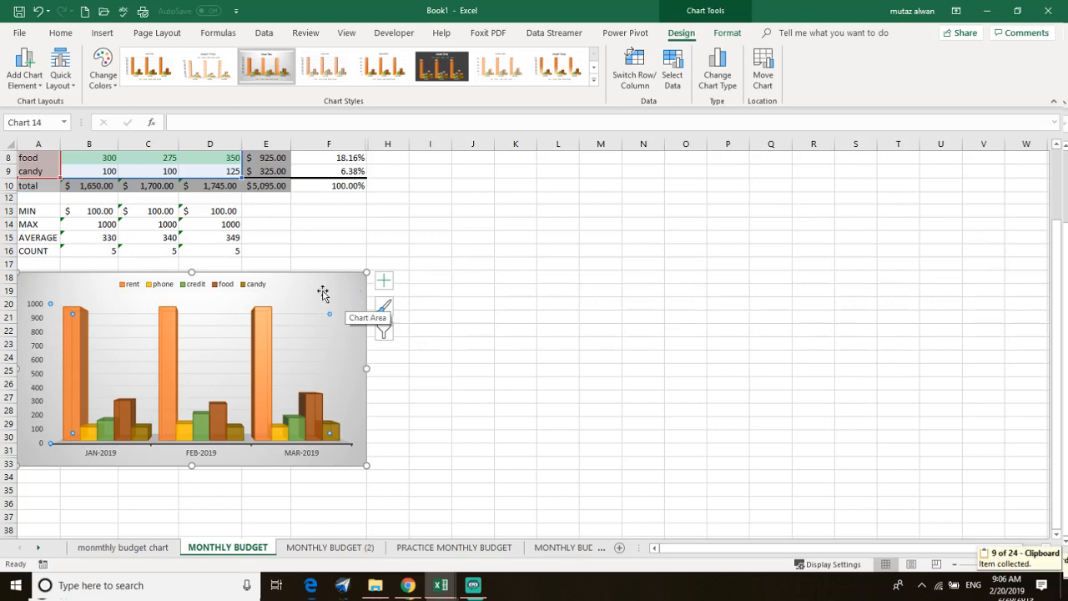
click(326, 547)
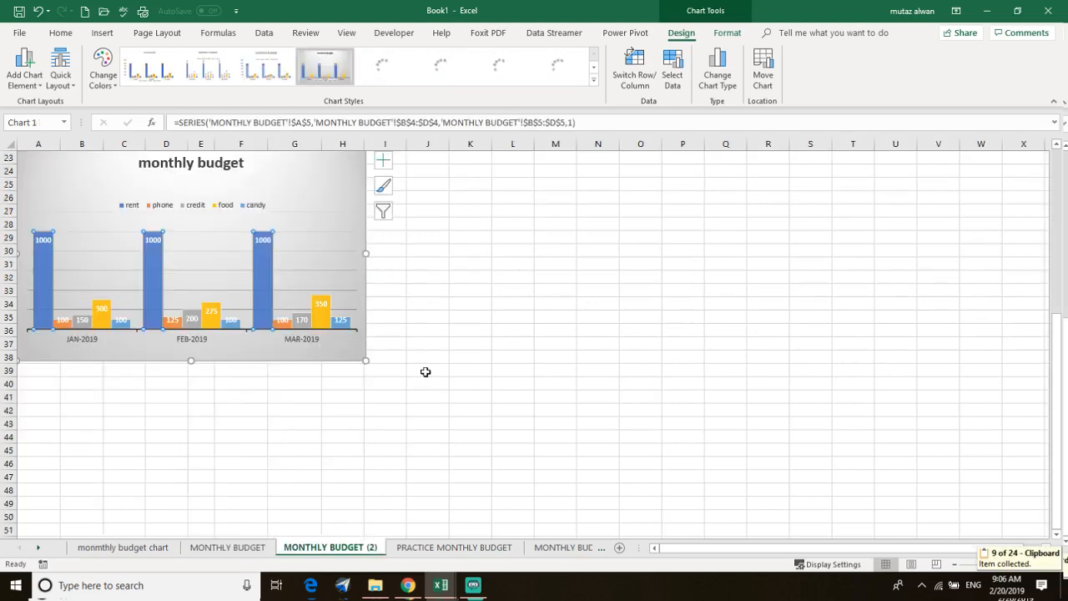
scroll(434, 369, down, 1)
scroll(367, 385, down, 4)
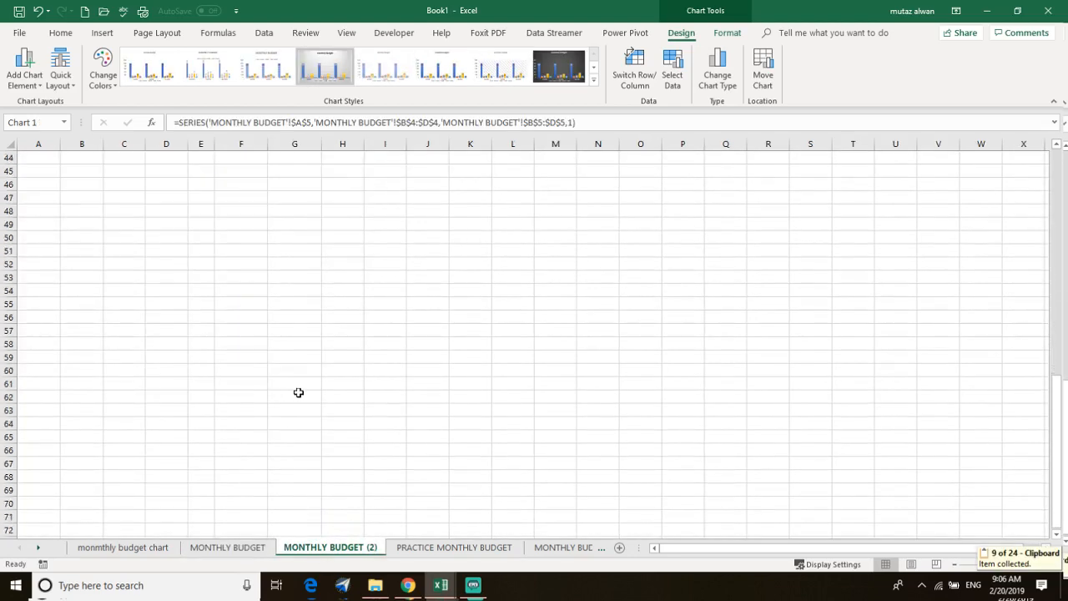
click(236, 317)
key(ctrl+v)
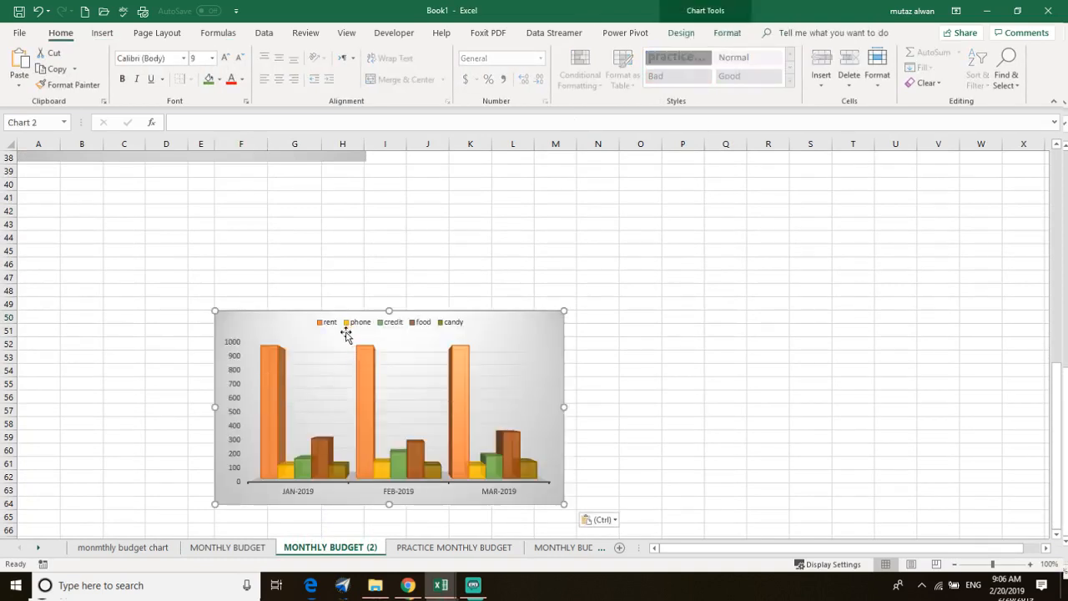
drag(348, 334, 110, 223)
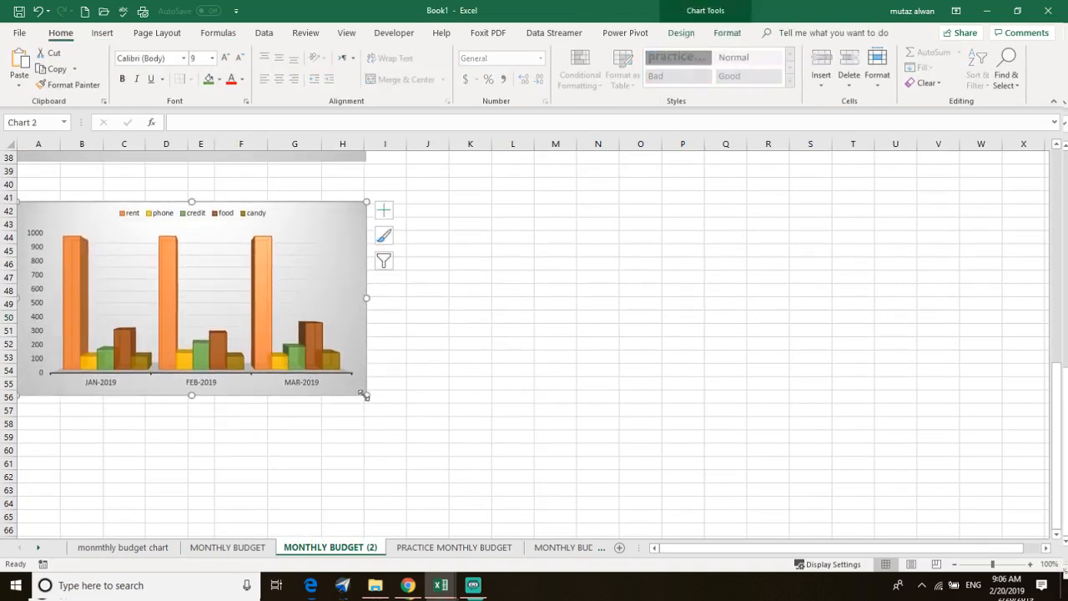
drag(366, 397, 360, 451)
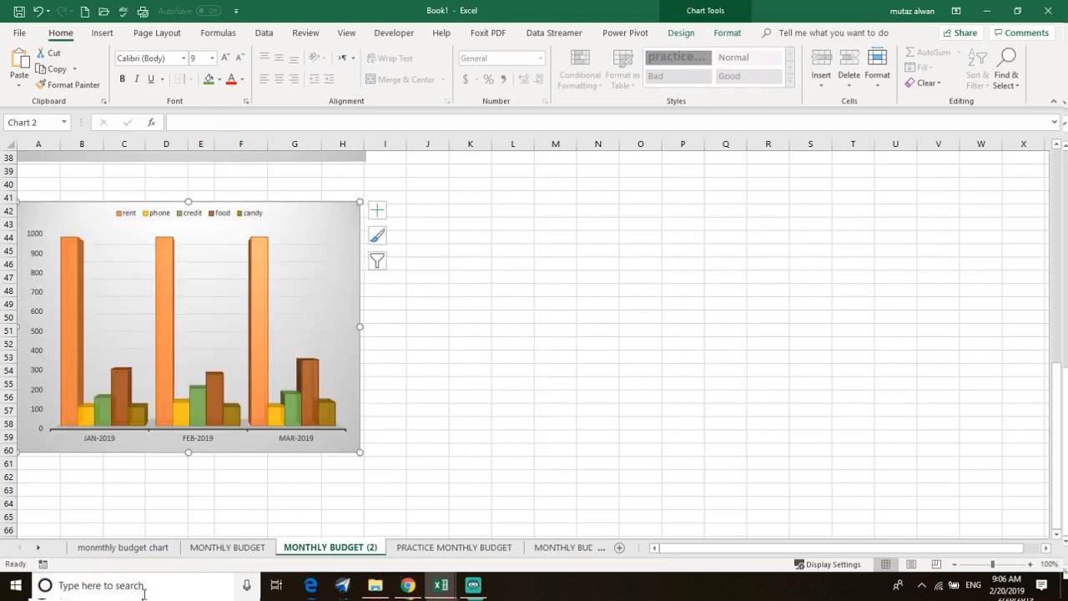
Step: Go back to the MONTHLY BUDGET sheet and review the budget table against the chart beneath it
click(227, 547)
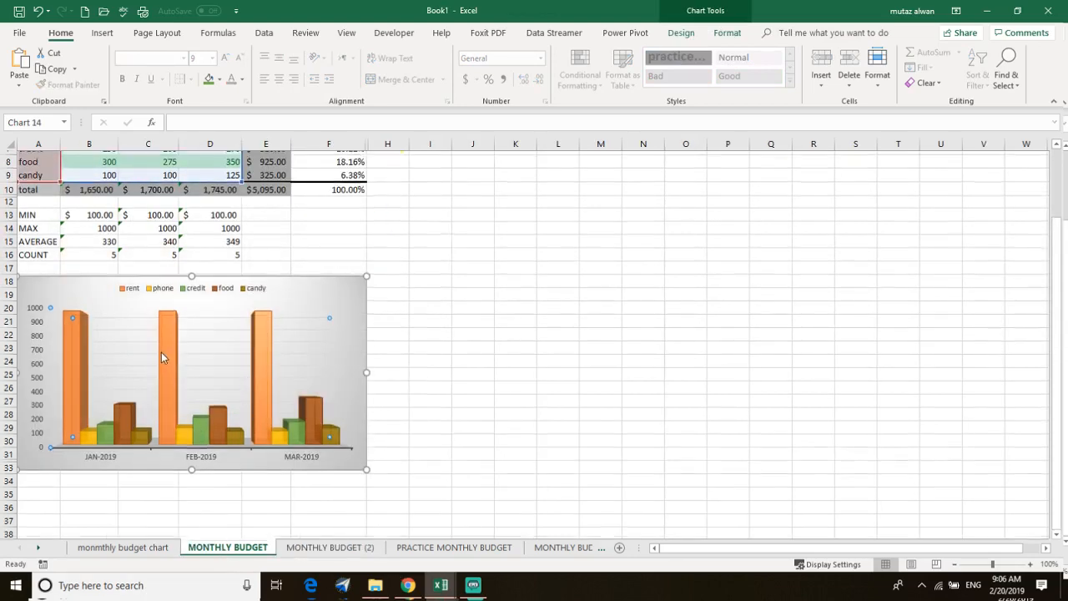
scroll(162, 353, up, 2)
click(157, 243)
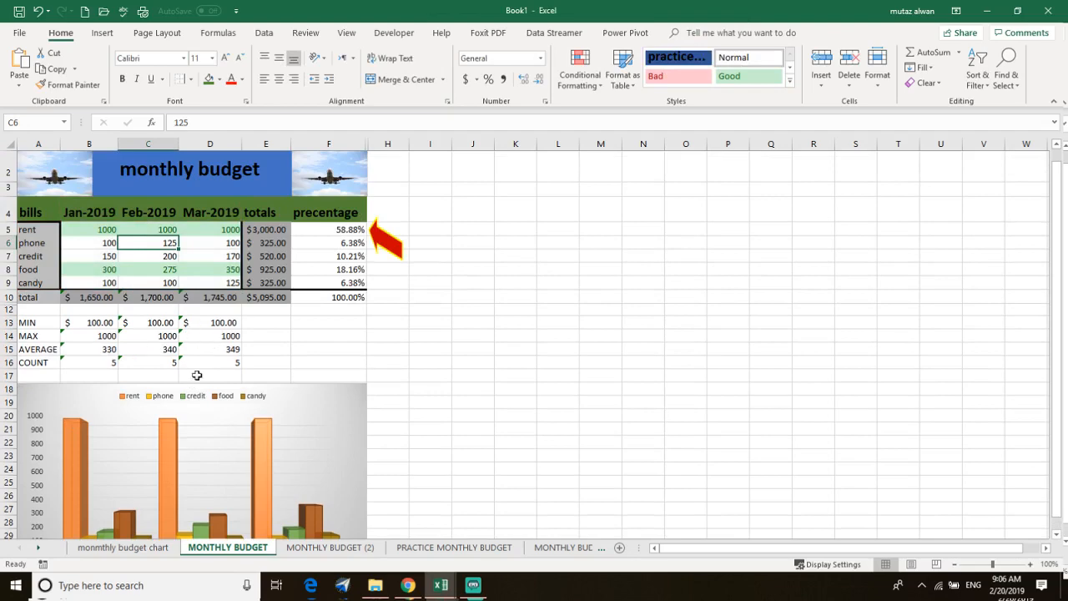
scroll(197, 375, down, 3)
scroll(232, 389, up, 1)
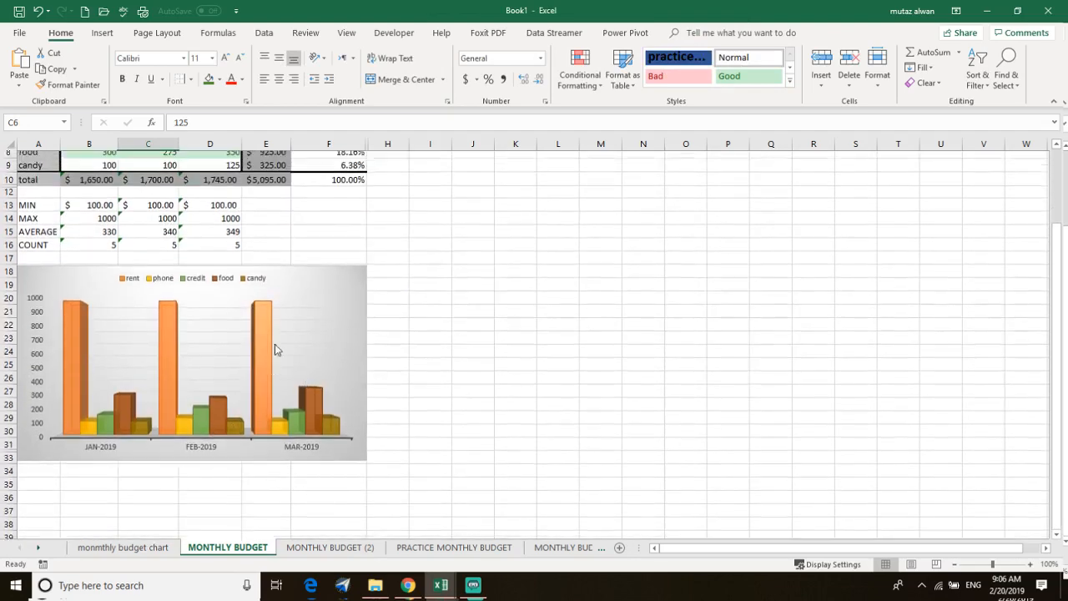
scroll(284, 334, up, 3)
scroll(295, 312, down, 3)
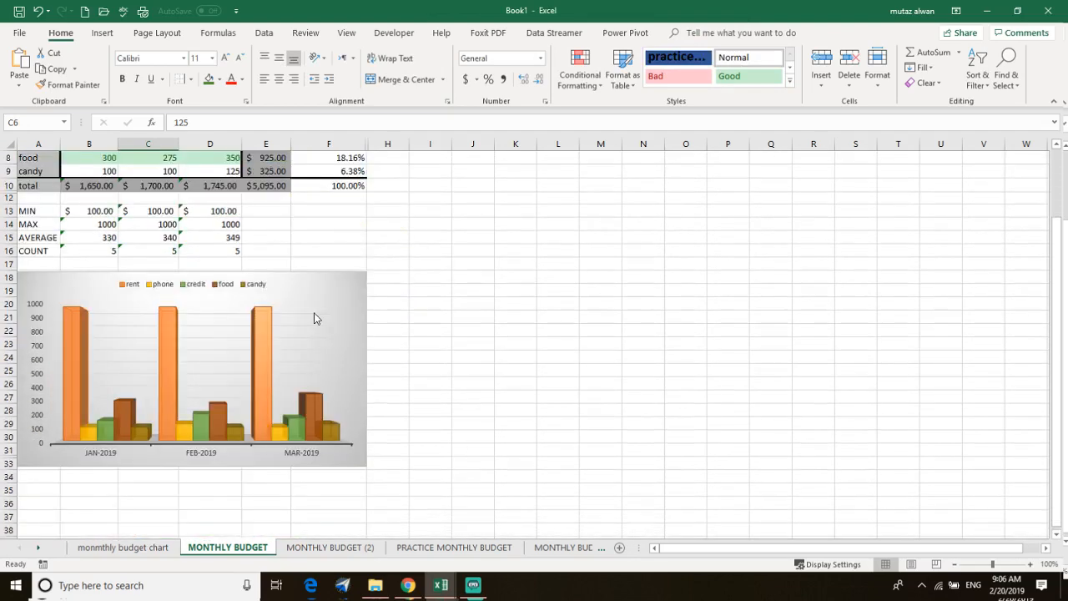
Step: Move the 3-D column chart from the MONTHLY BUDGET sheet to a new chart sheet named "monthly budget chart"
click(254, 344)
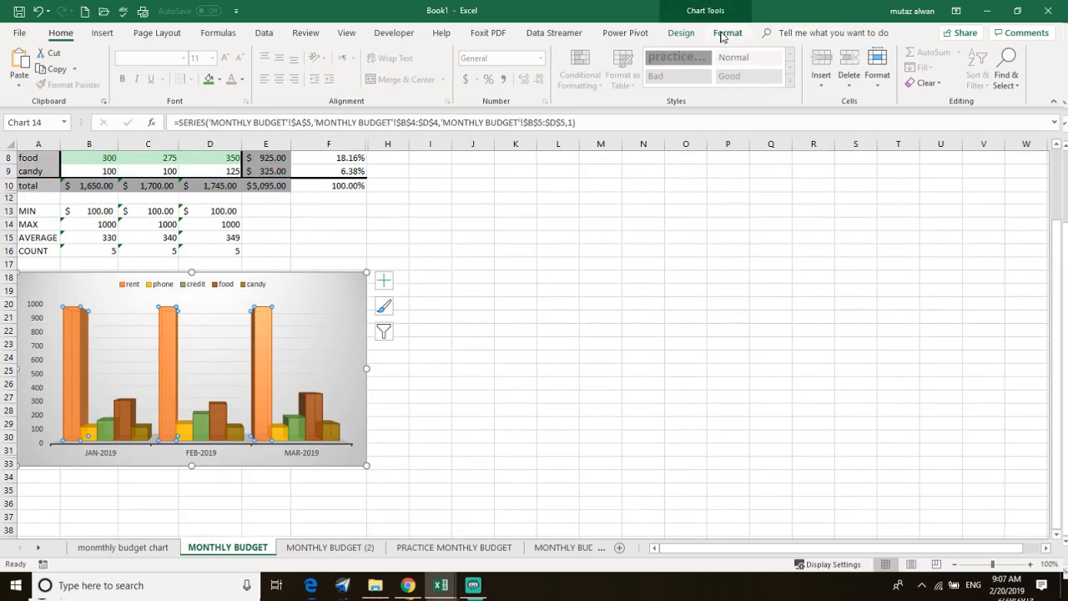
click(724, 33)
click(684, 34)
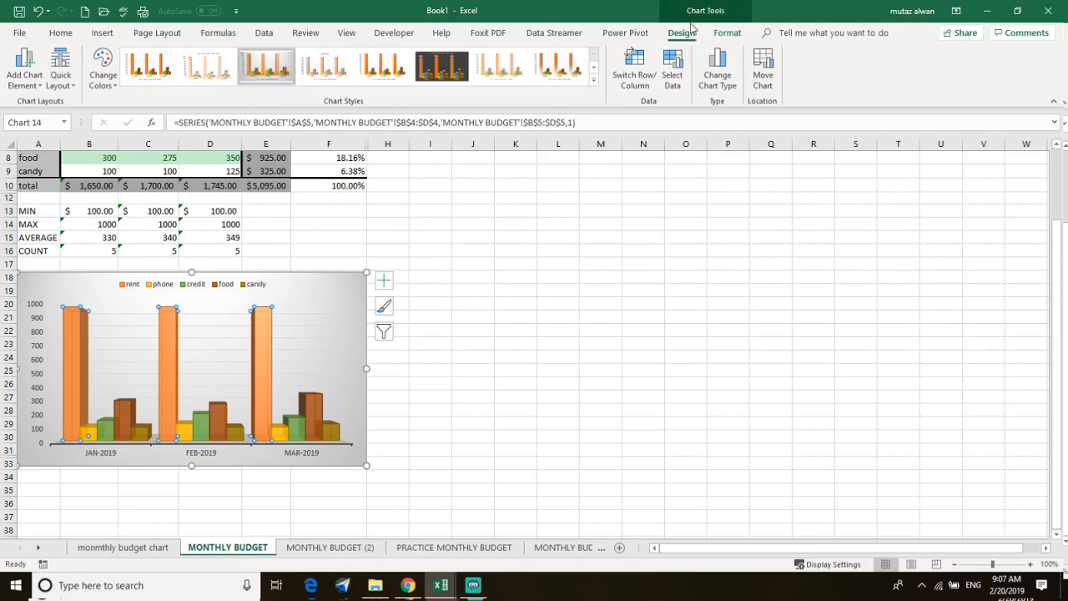
click(766, 68)
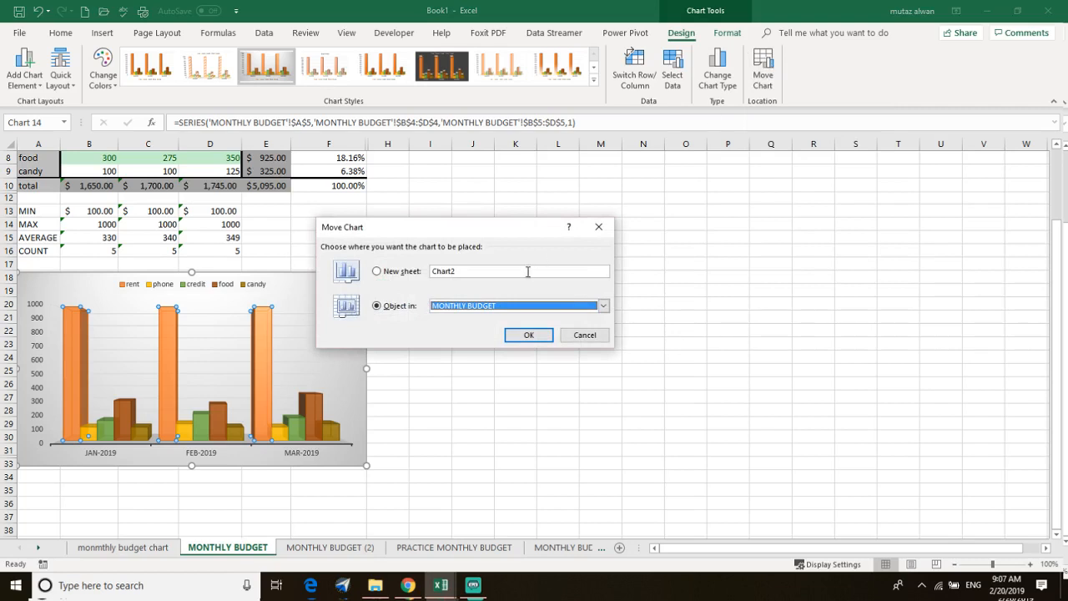
click(490, 306)
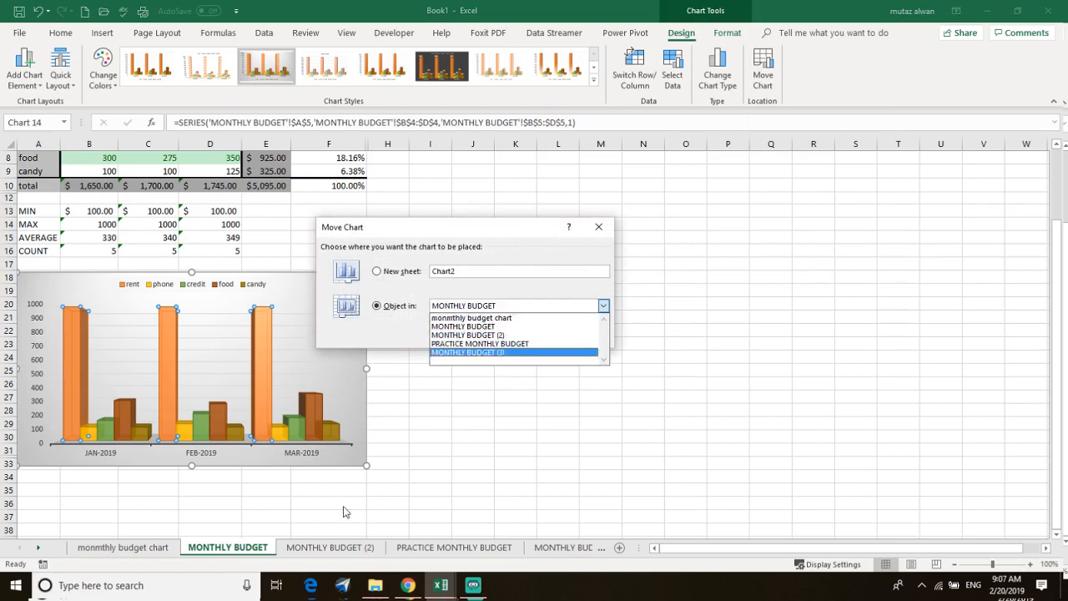
click(530, 344)
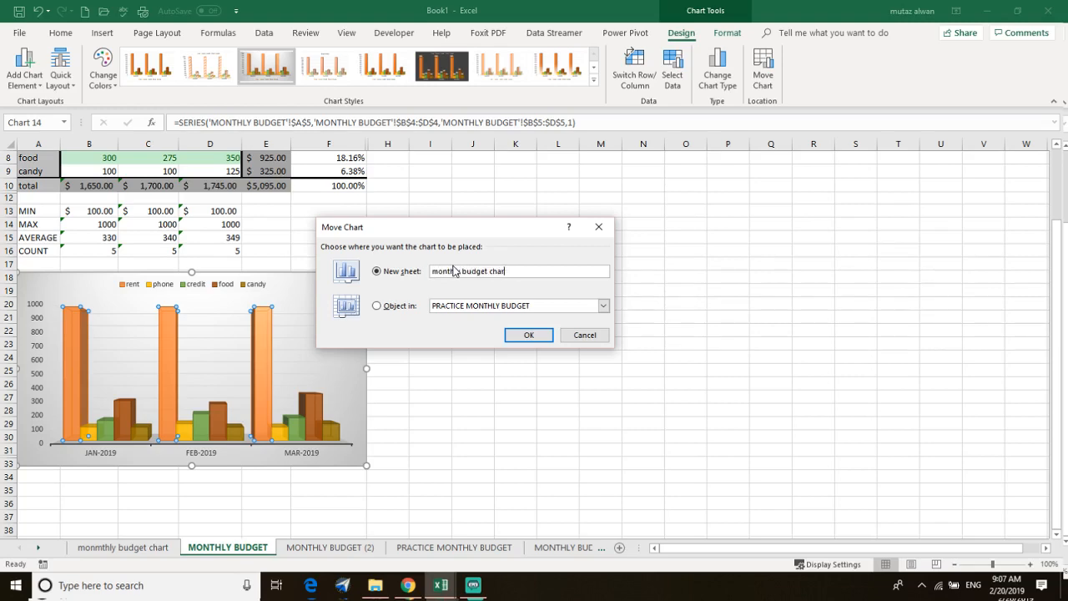
text(t)
key(Return)
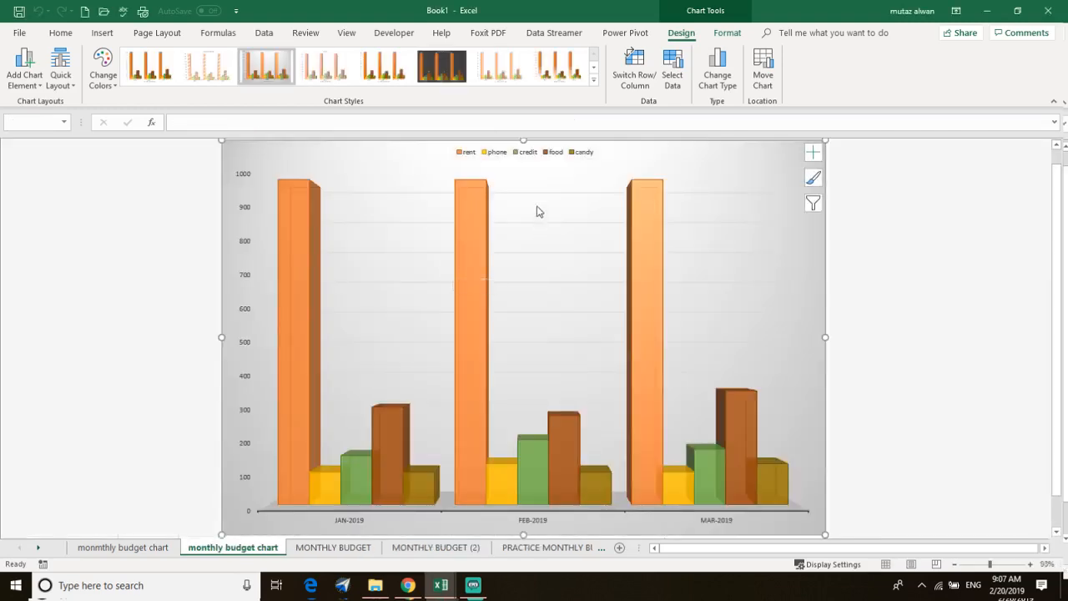
Step: Apply the dark-background chart style with data labels to the moved chart and look over the result
click(441, 66)
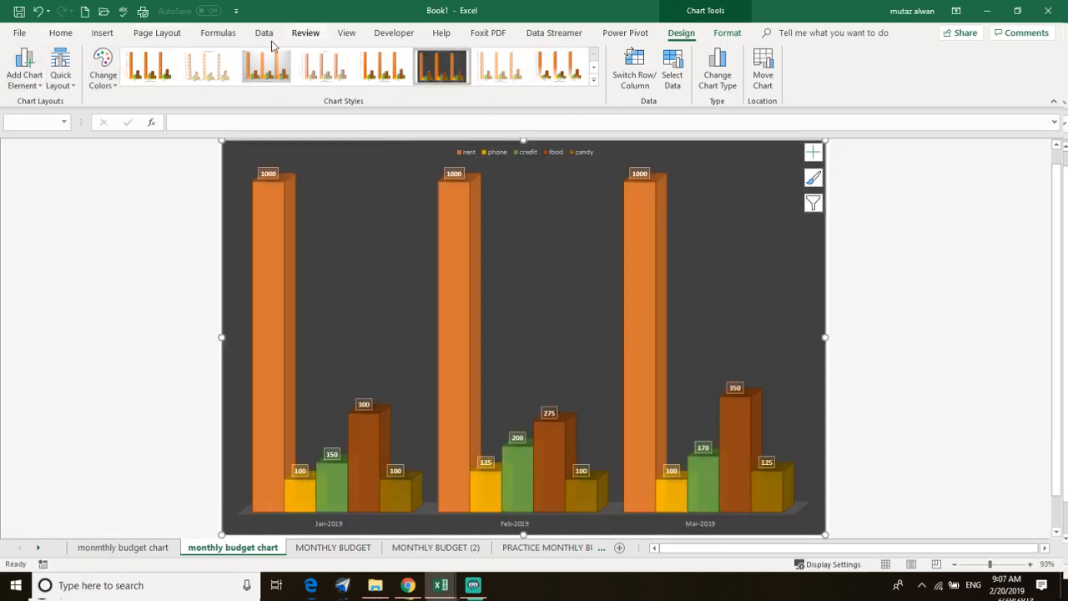
click(103, 34)
scroll(632, 247, down, 1)
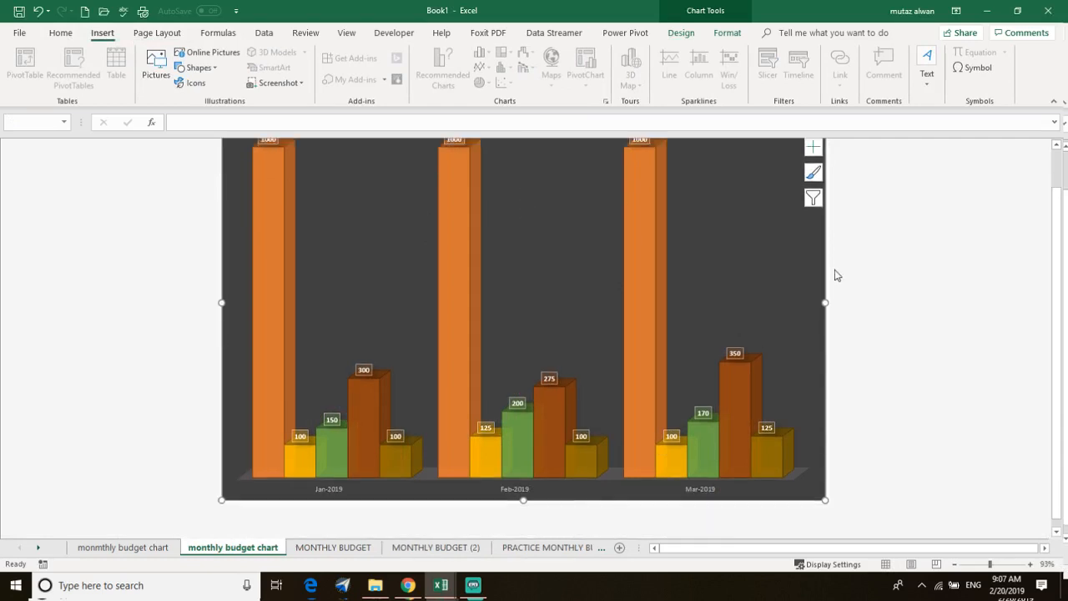
scroll(763, 293, up, 1)
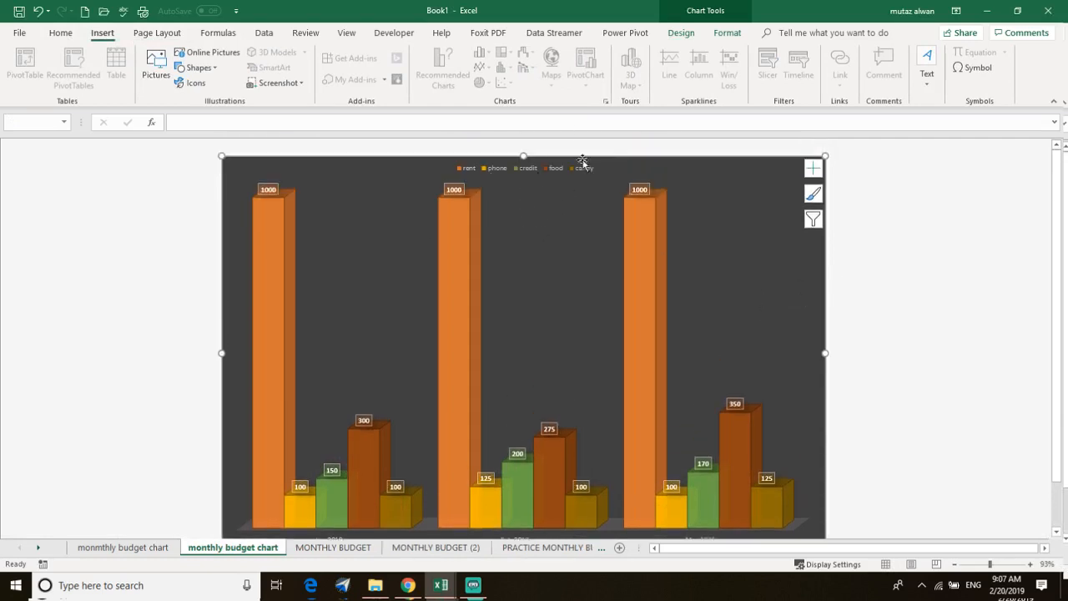
scroll(699, 198, down, 1)
scroll(511, 300, up, 1)
scroll(443, 426, down, 1)
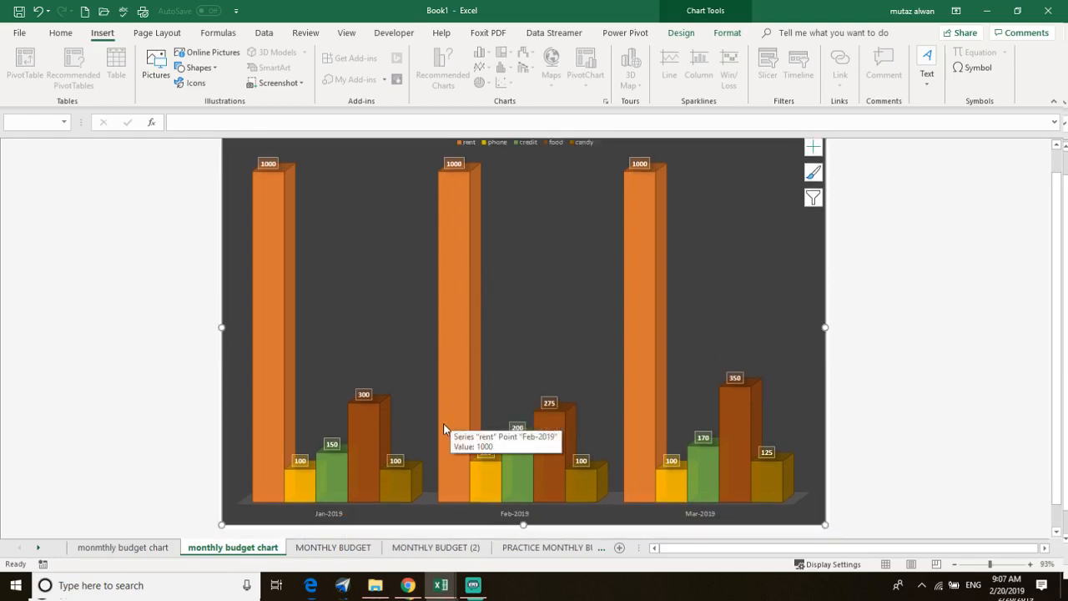
scroll(413, 312, up, 1)
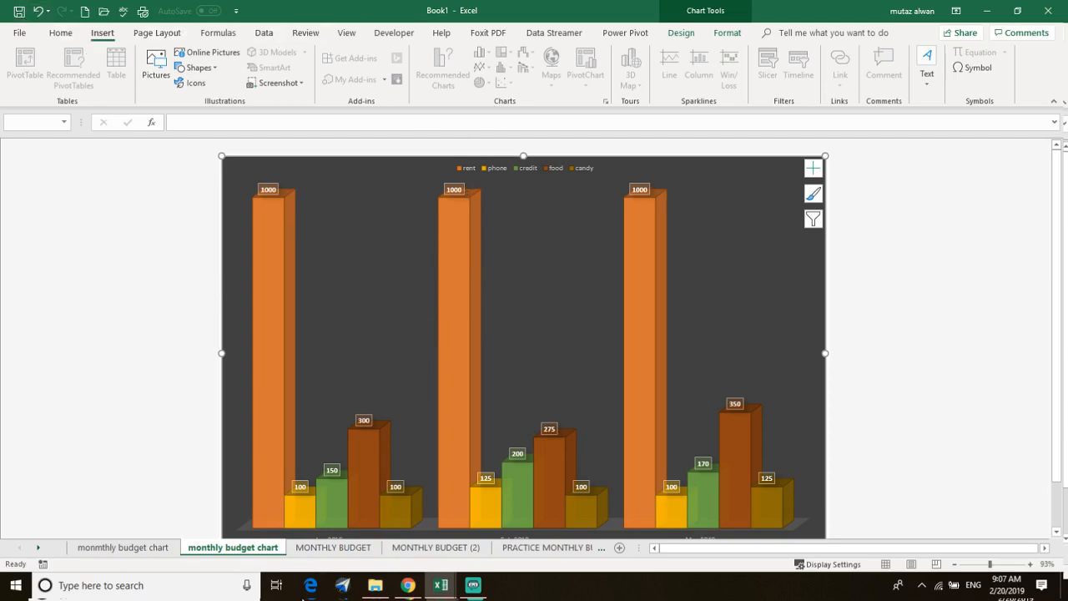
Step: Compare the two chart sheets with the MONTHLY BUDGET and MONTHLY BUDGET (2) sheets, checking the area below the budget table
click(151, 551)
scroll(112, 550, down, 1)
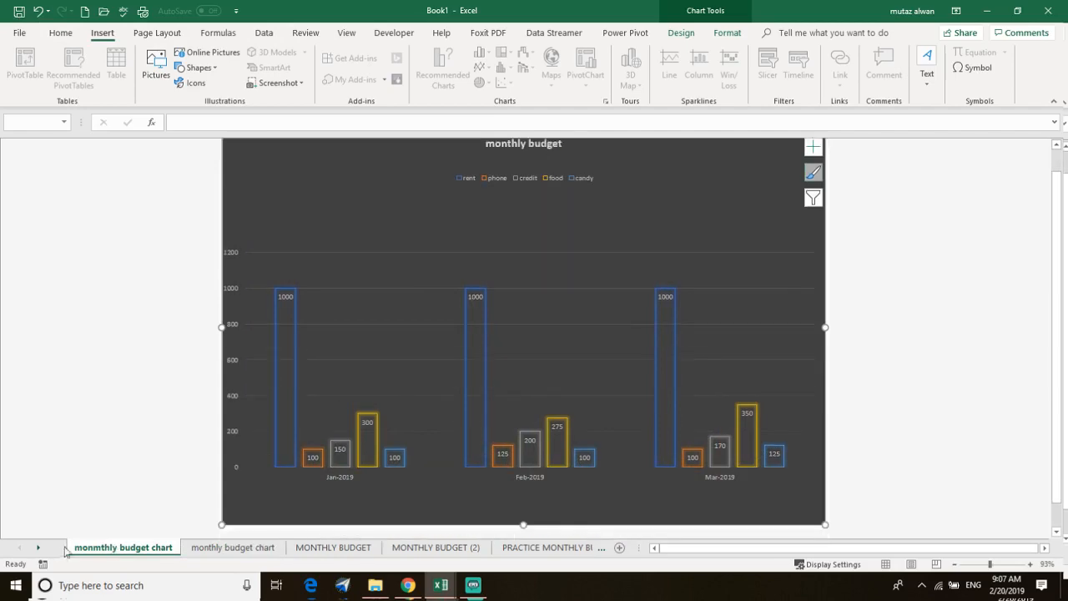
click(227, 546)
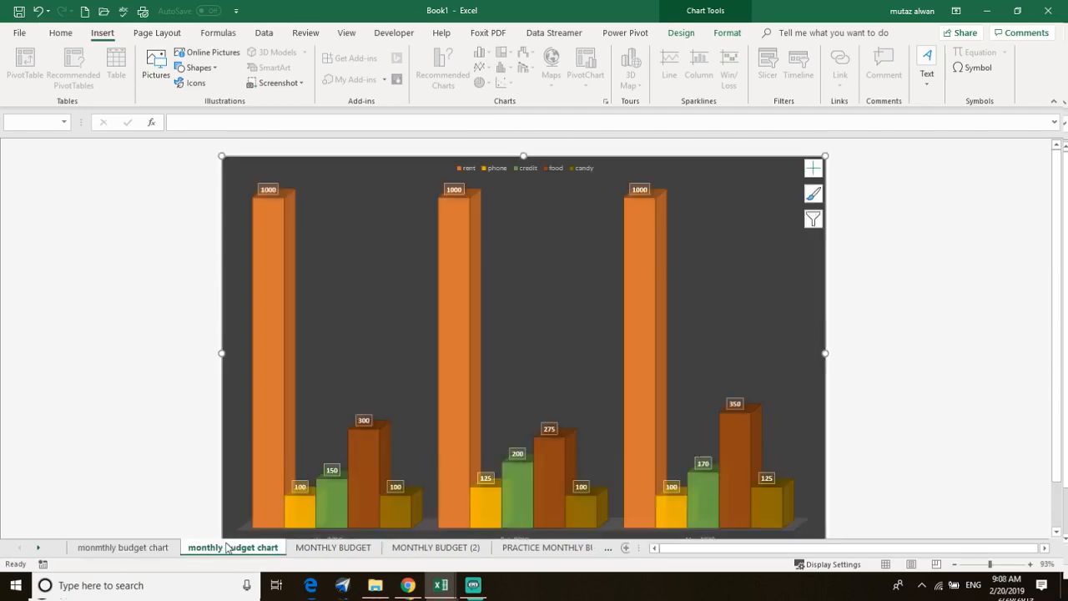
click(350, 549)
scroll(146, 359, up, 2)
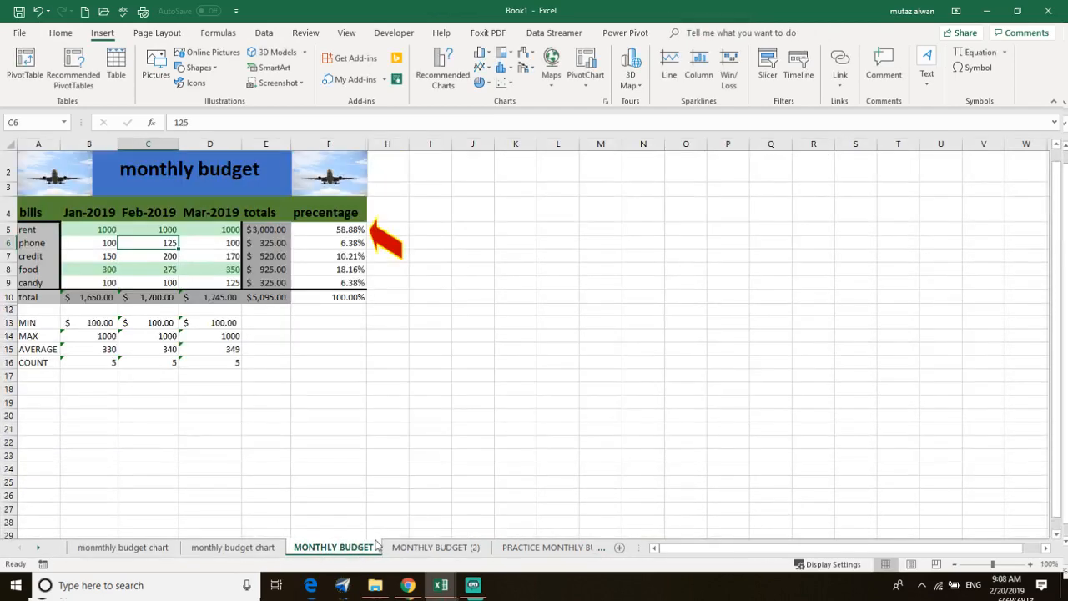
click(415, 549)
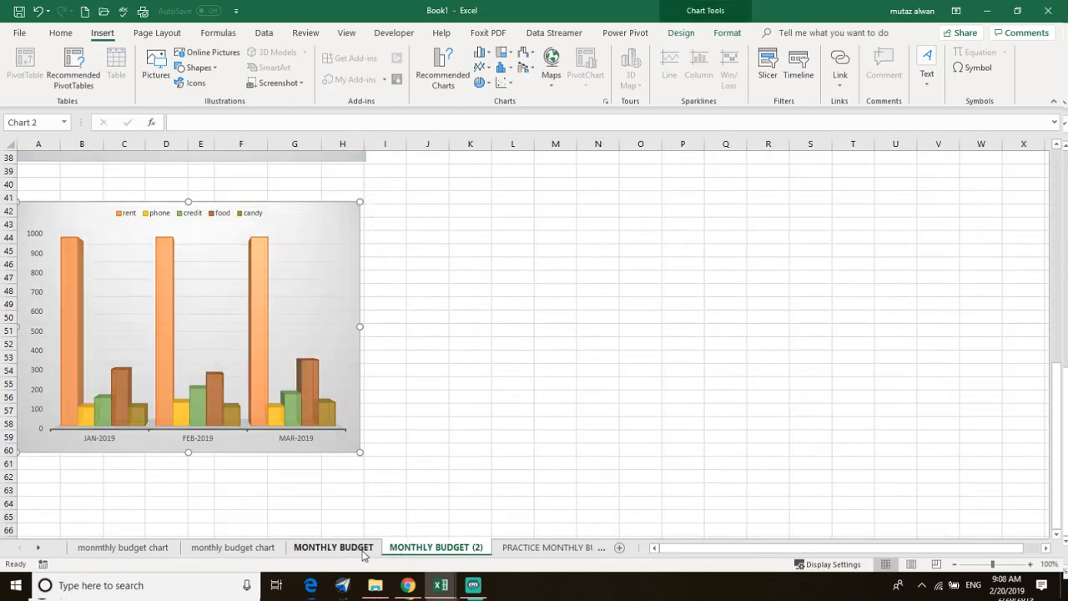
click(334, 548)
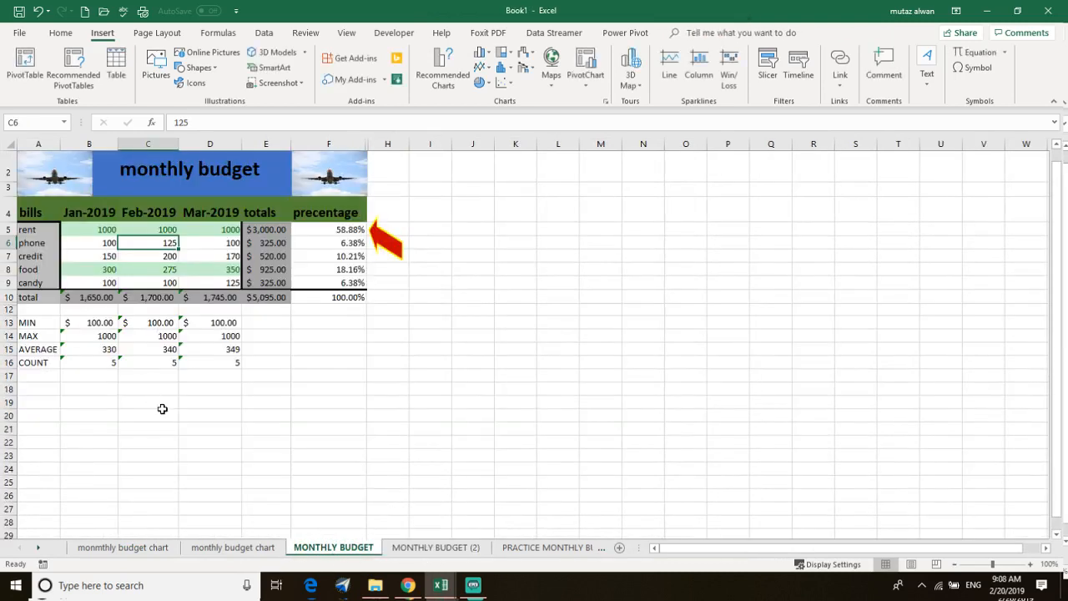
scroll(162, 409, down, 2)
click(160, 370)
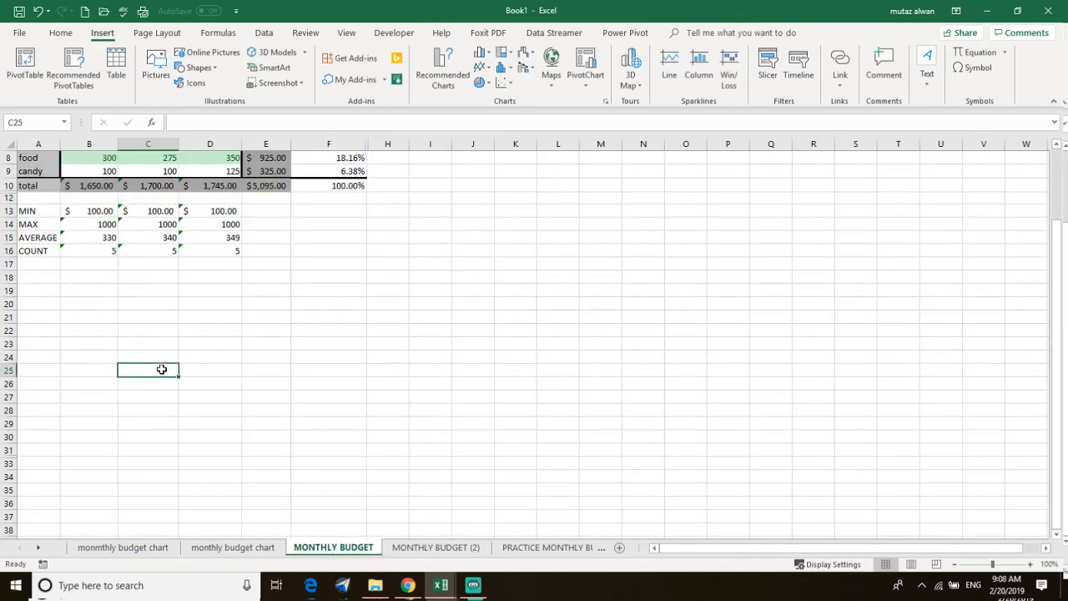
Step: Paste the copied 3-D column chart into the MONTHLY BUDGET sheet and place it directly below the COUNT row
key(ctrl+v)
drag(210, 393, 99, 283)
click(72, 327)
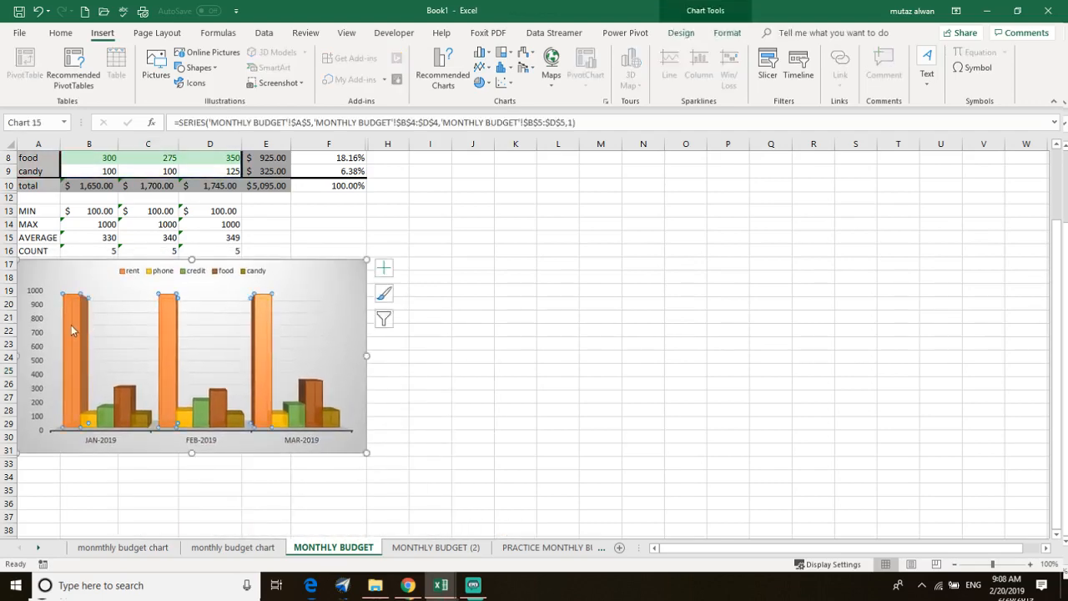
Step: Examine which budget table rows feed the rent and food columns of the pasted chart
scroll(71, 324, up, 2)
scroll(71, 324, up, 1)
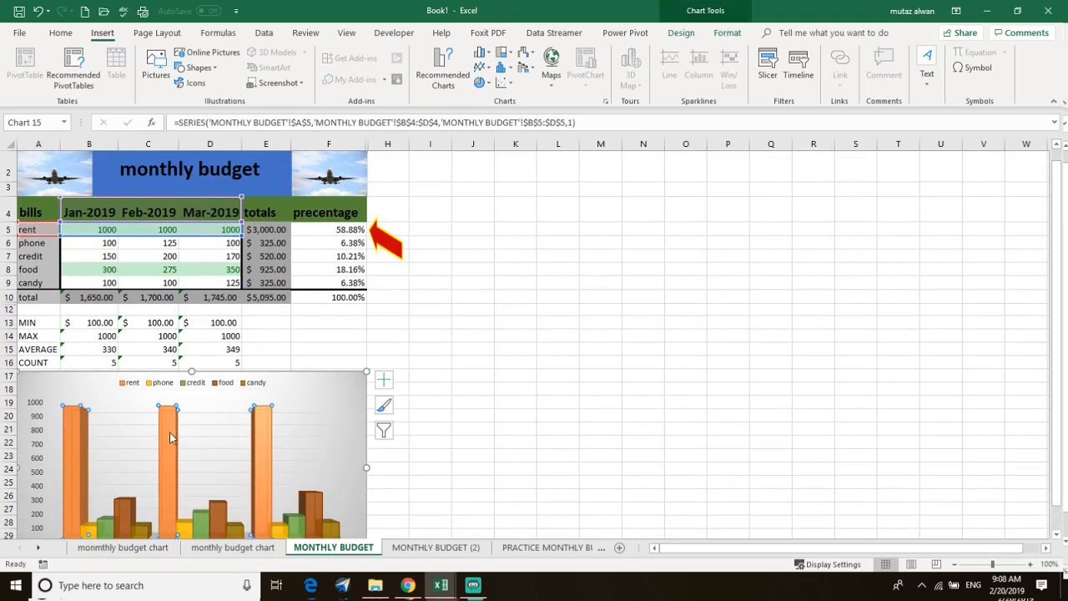
click(221, 505)
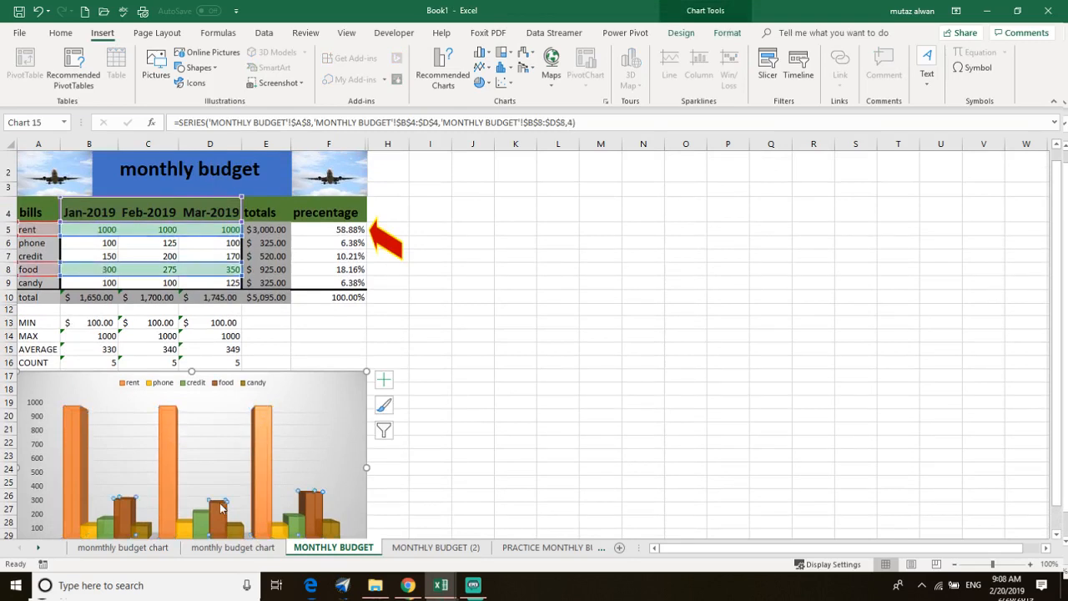
click(453, 424)
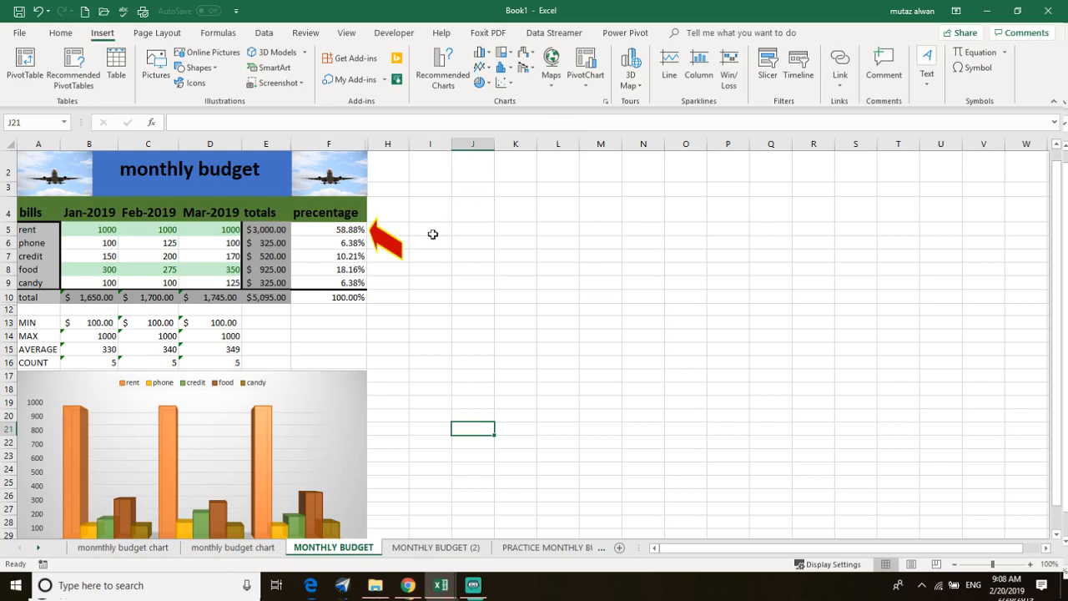
click(267, 425)
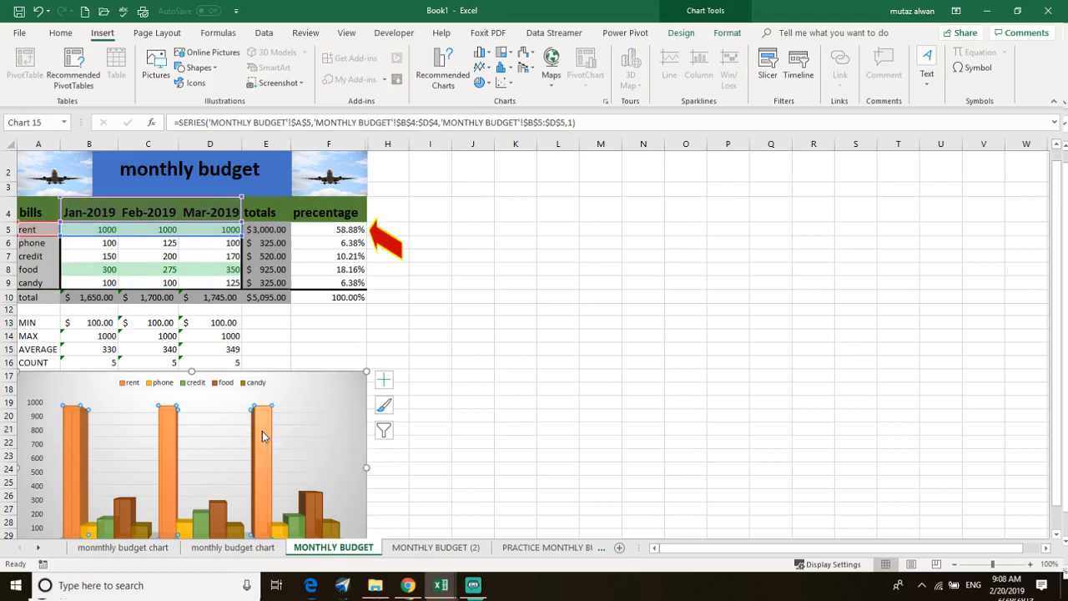
click(169, 441)
click(235, 437)
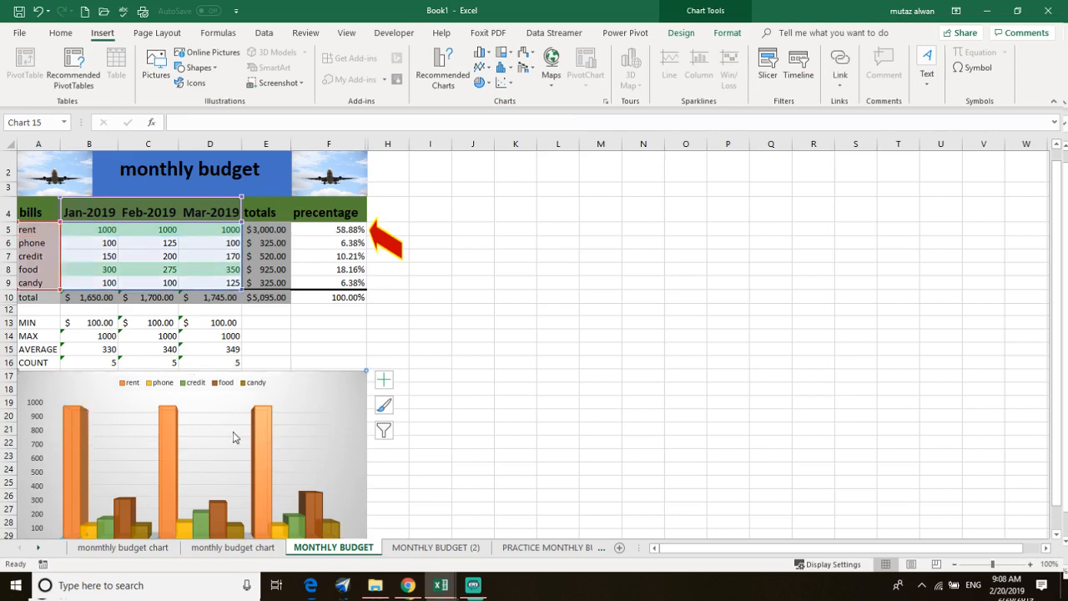
Step: Fill the rent columns of the chart with Blue, Accent 1, Darker 50% and look over the chart
click(166, 428)
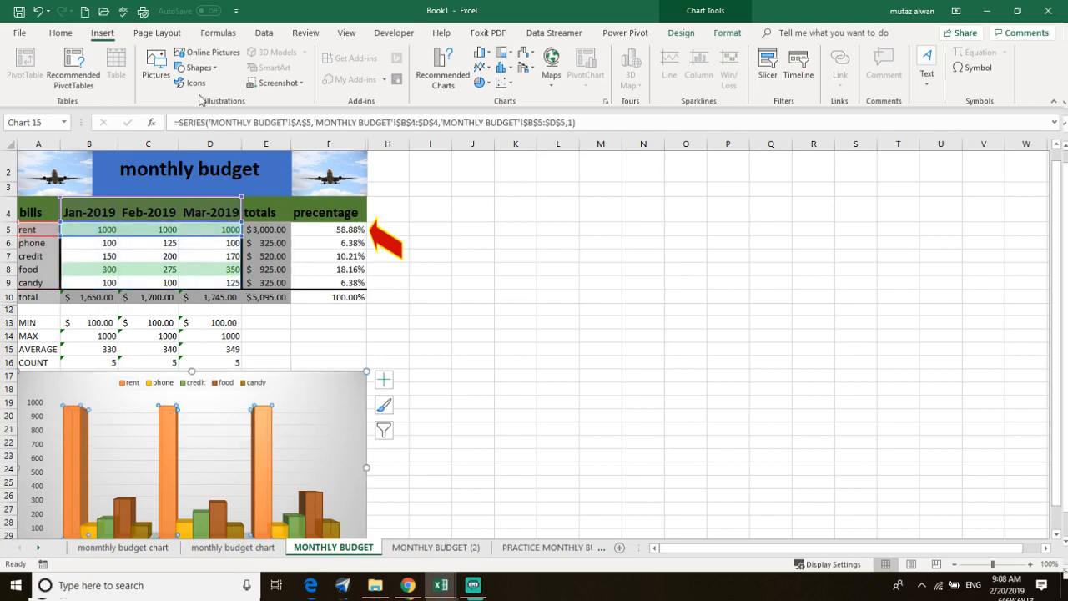
click(55, 39)
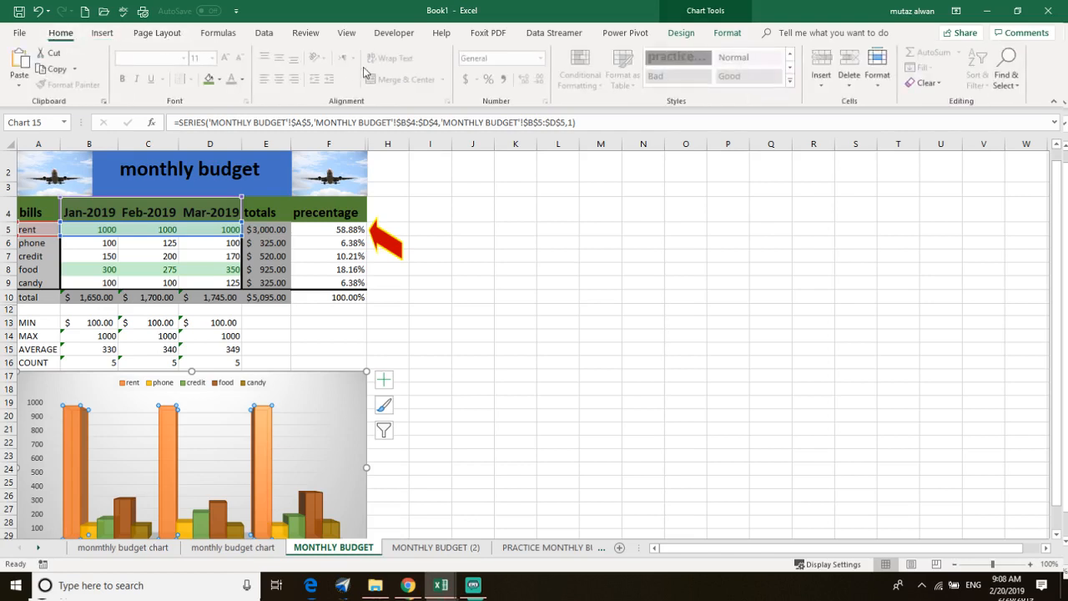
click(157, 33)
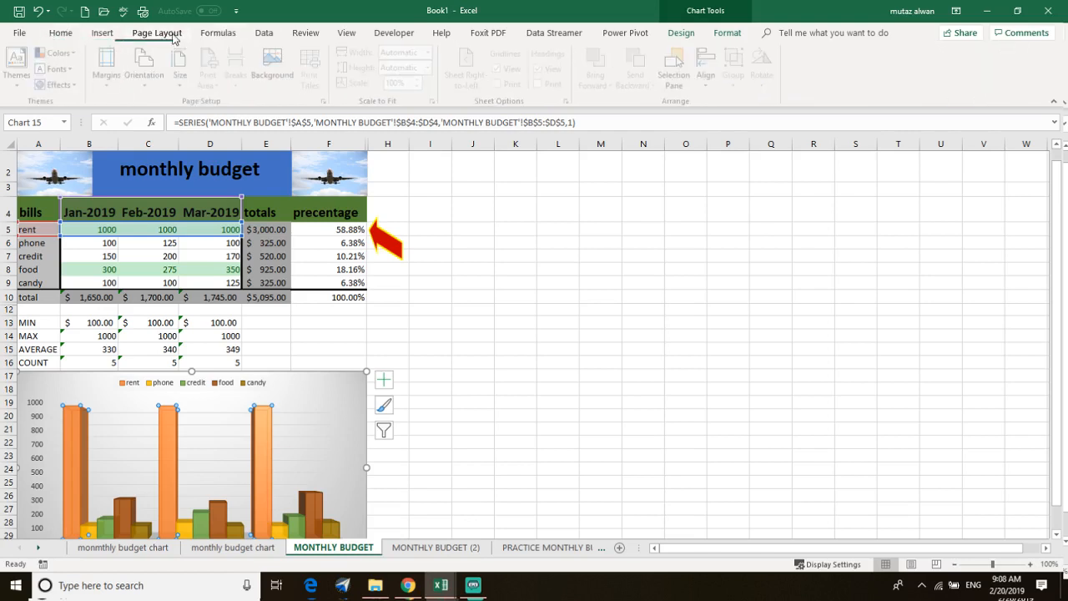
click(681, 33)
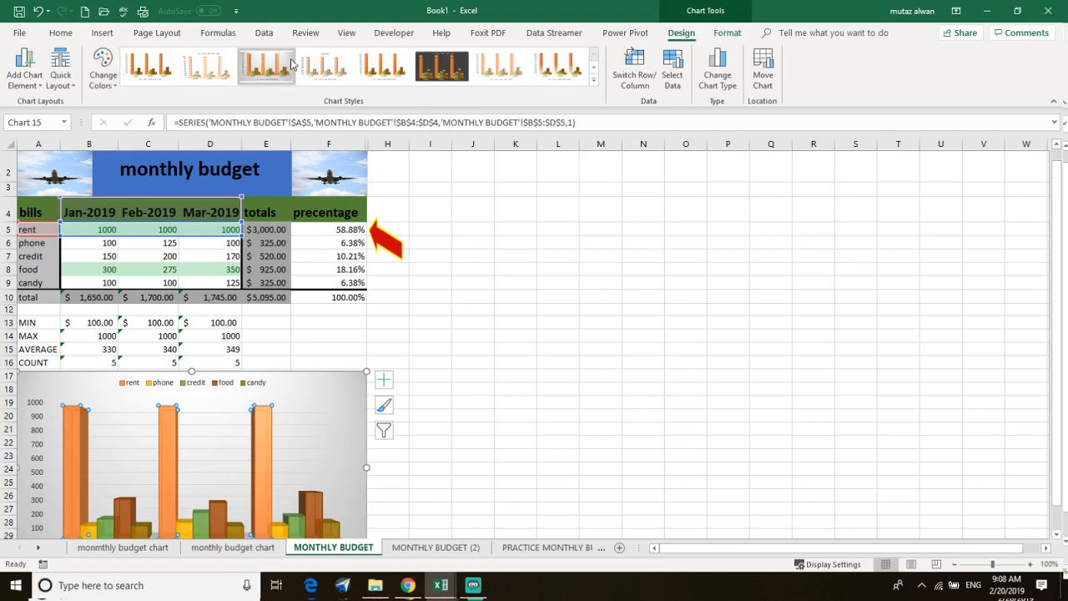
click(727, 34)
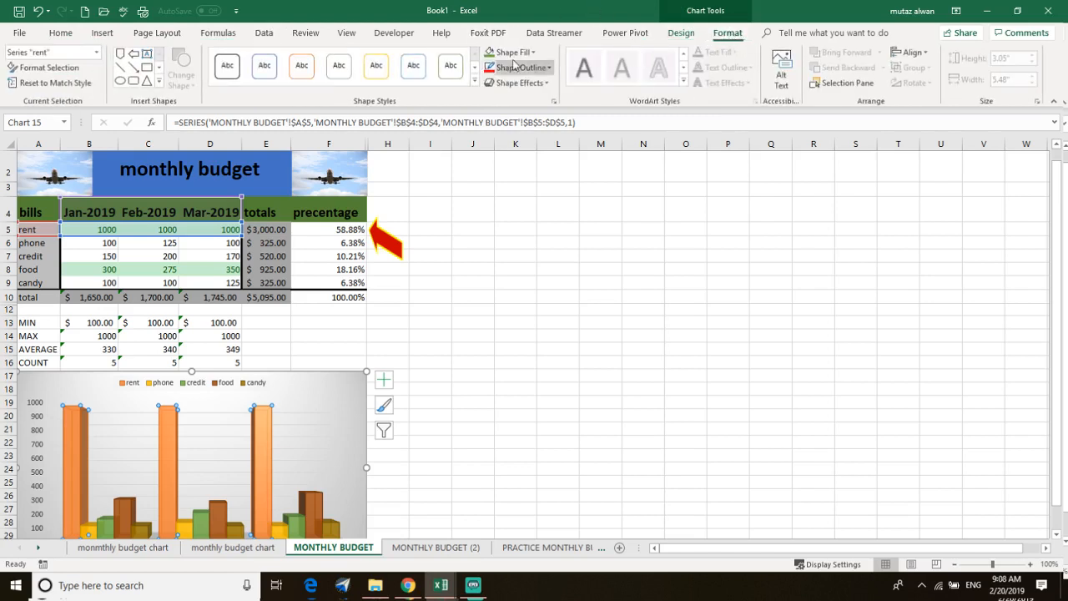
click(536, 53)
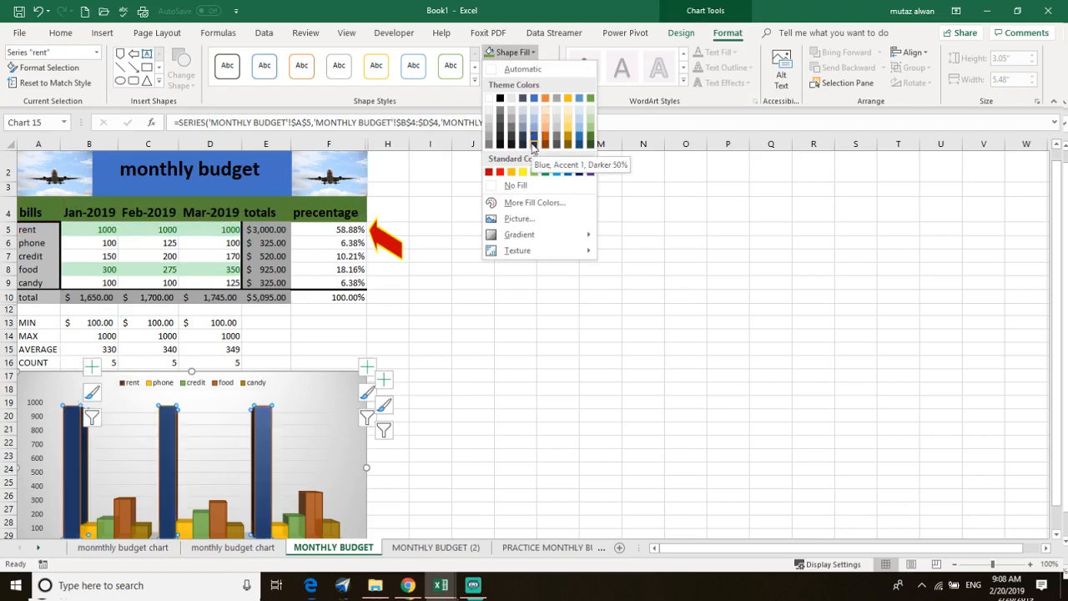
click(534, 148)
click(442, 294)
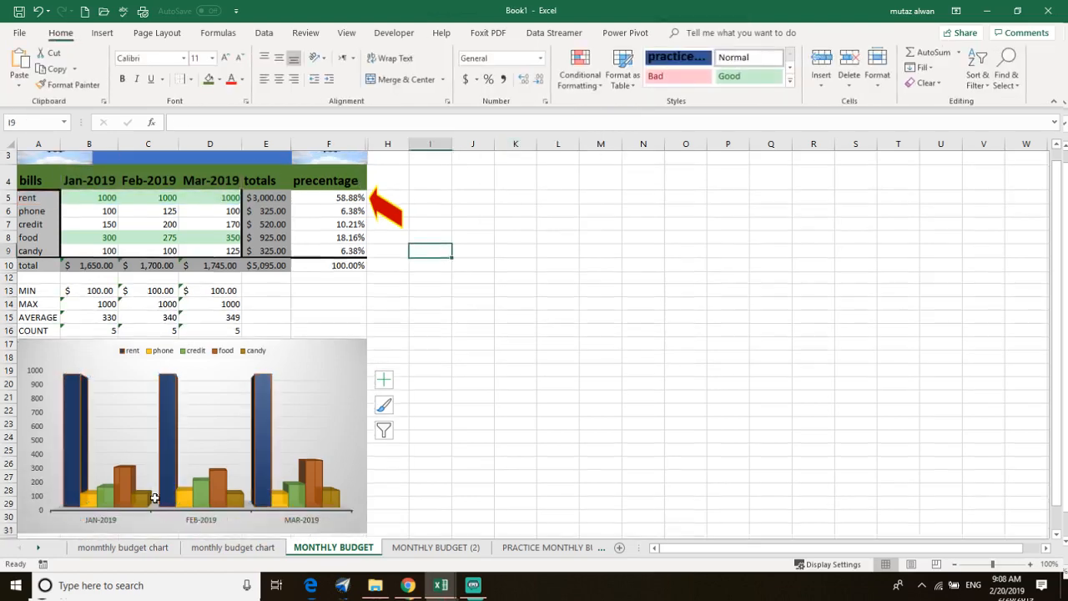
scroll(209, 393, down, 5)
scroll(245, 395, up, 1)
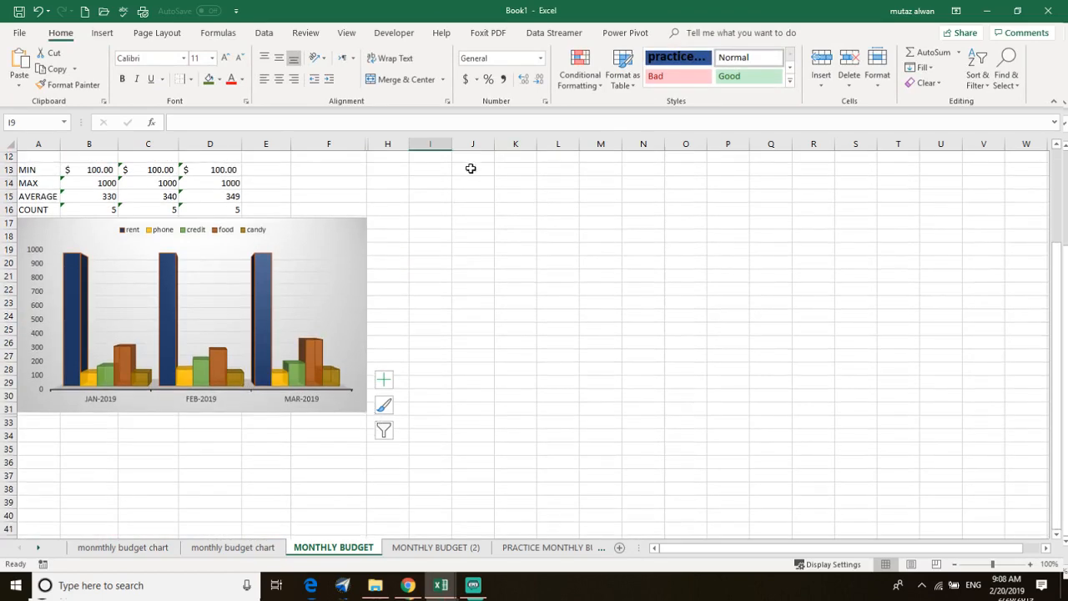
Step: Preview shadow and 3-D rotation shape effects for the food columns without applying any
scroll(470, 167, up, 1)
click(314, 381)
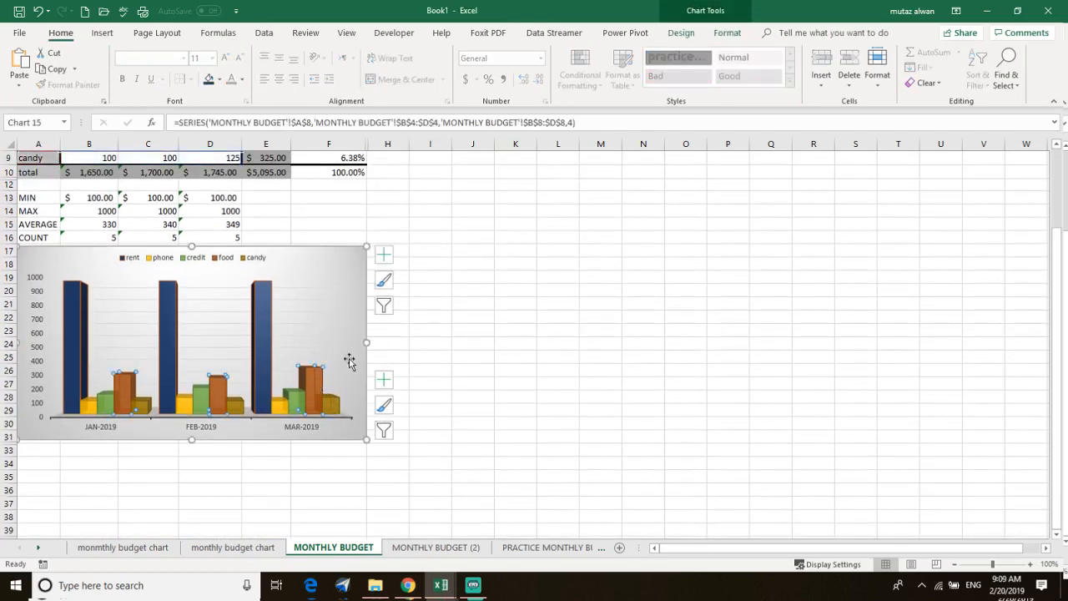
scroll(350, 333, up, 3)
click(729, 33)
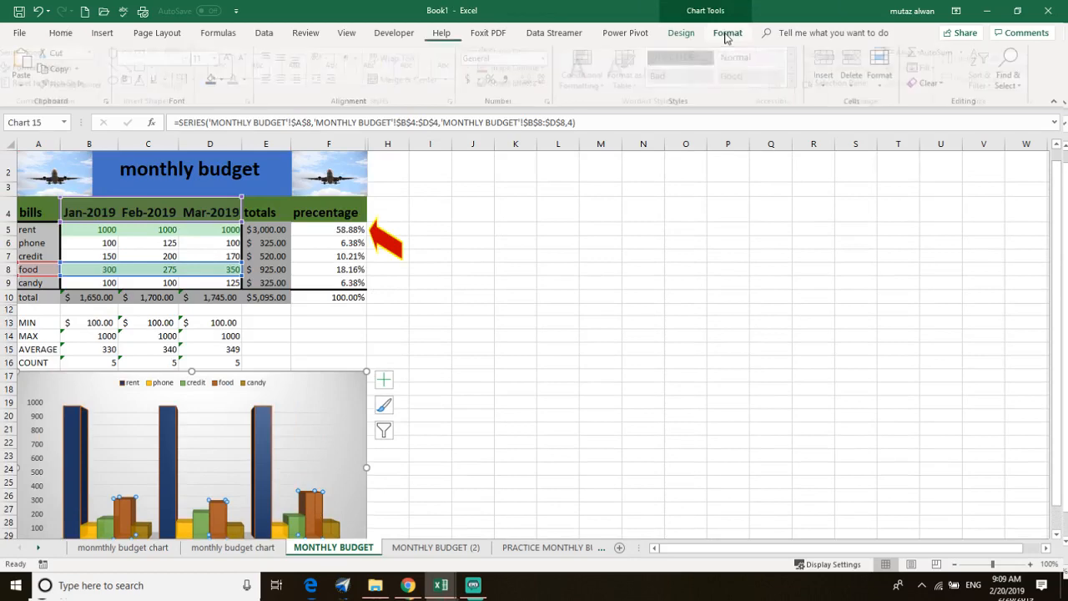
click(686, 36)
click(722, 33)
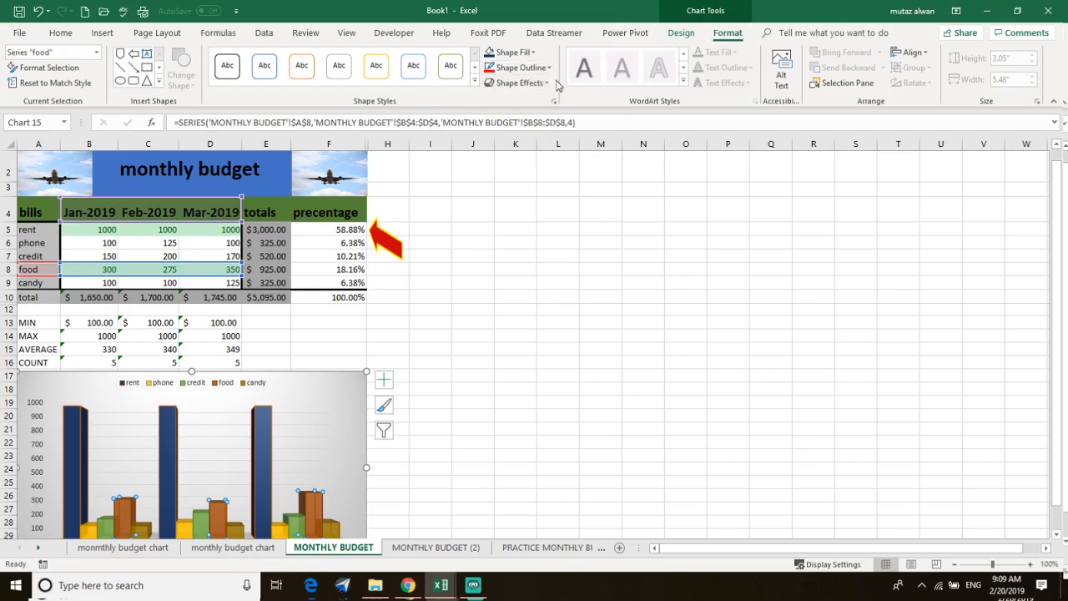
click(517, 82)
mouse_move(530, 138)
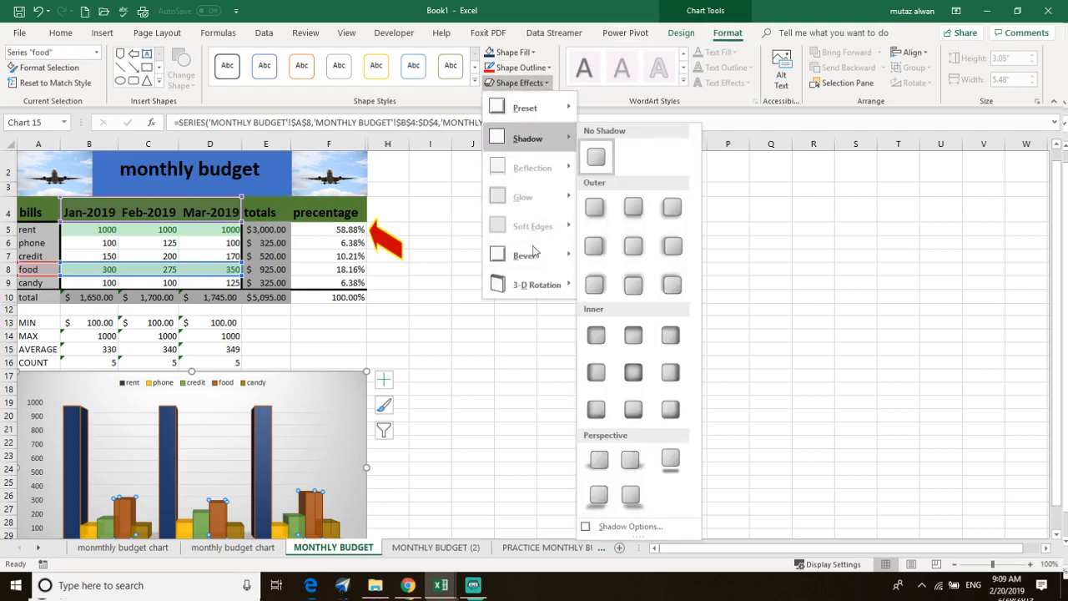
mouse_move(538, 284)
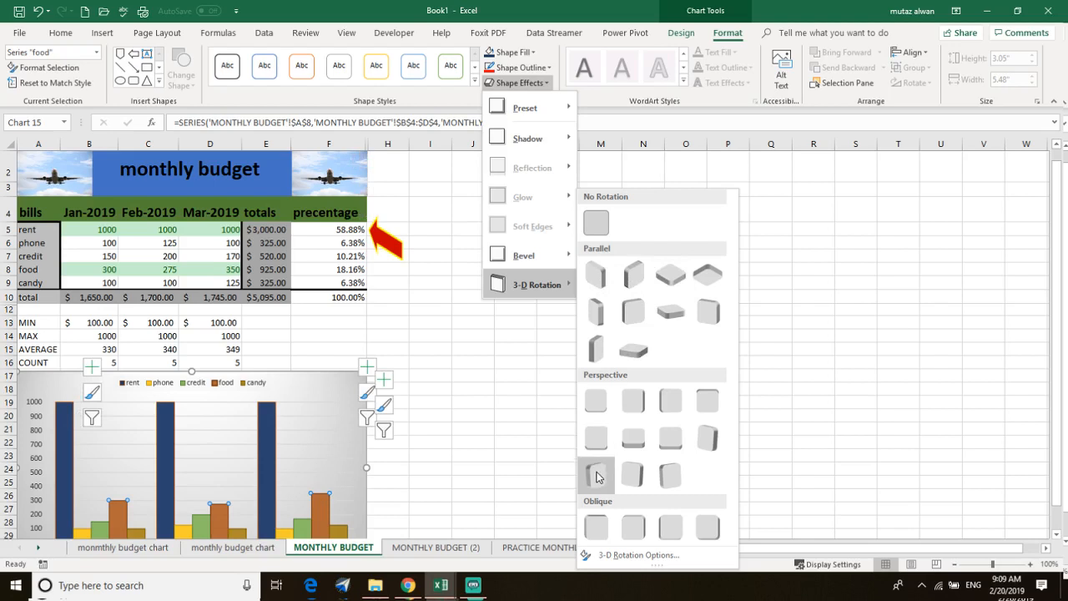
click(521, 355)
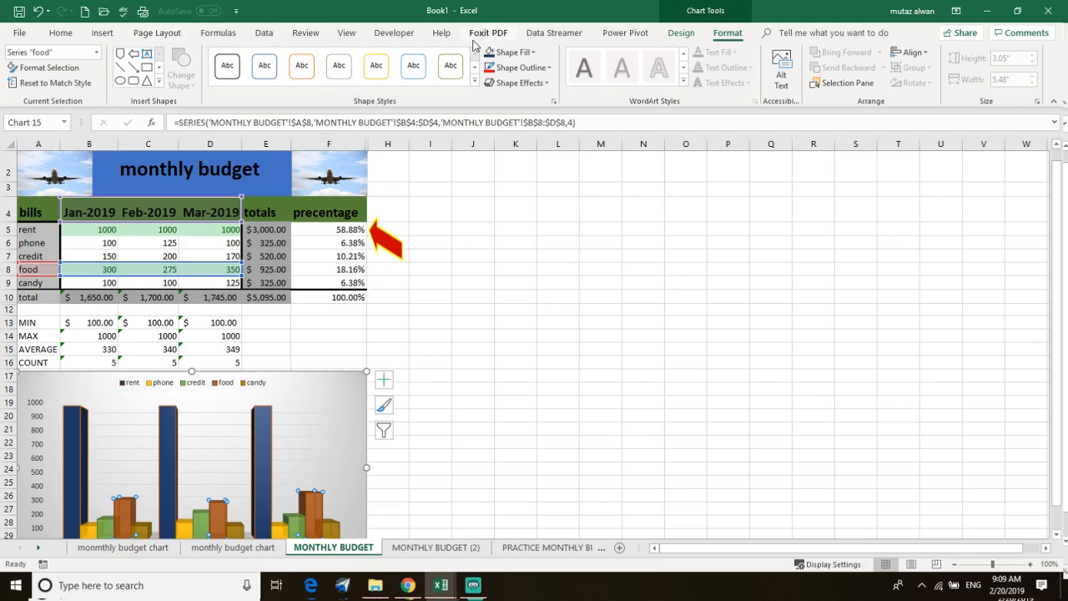
click(60, 35)
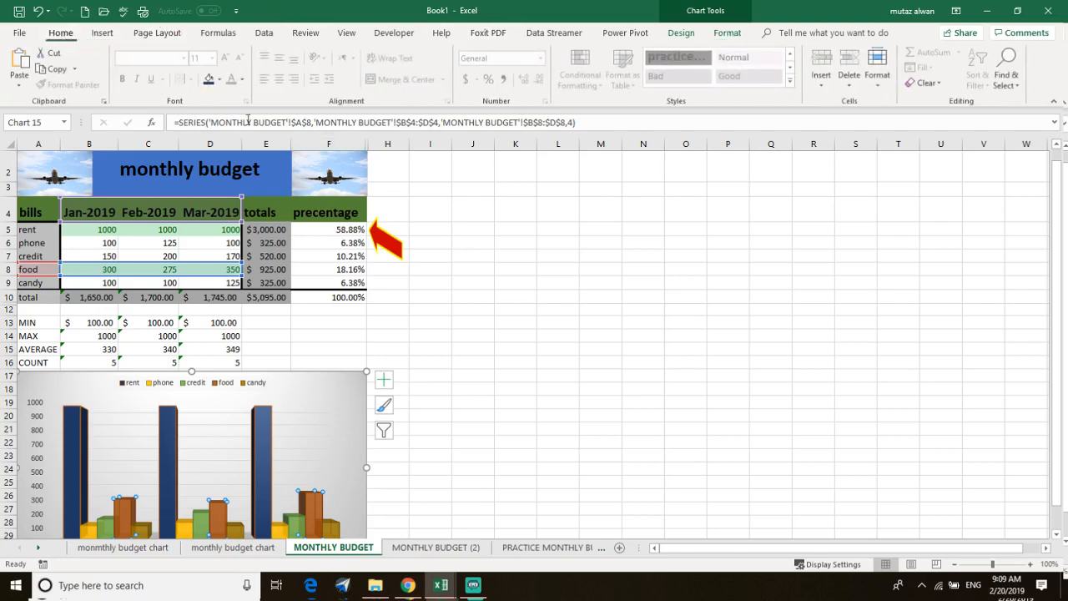
click(103, 33)
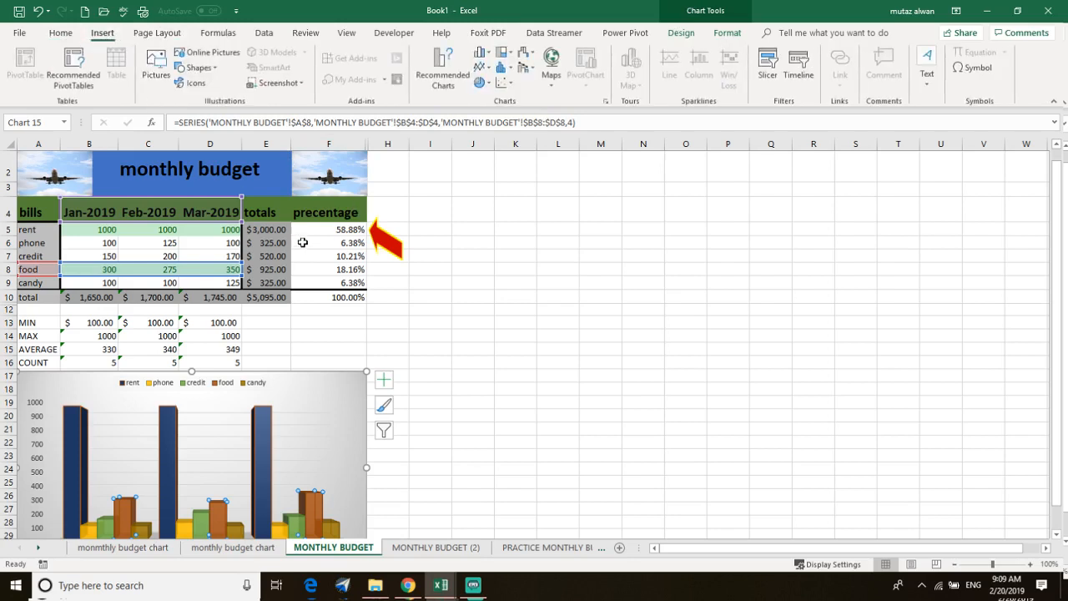
click(599, 360)
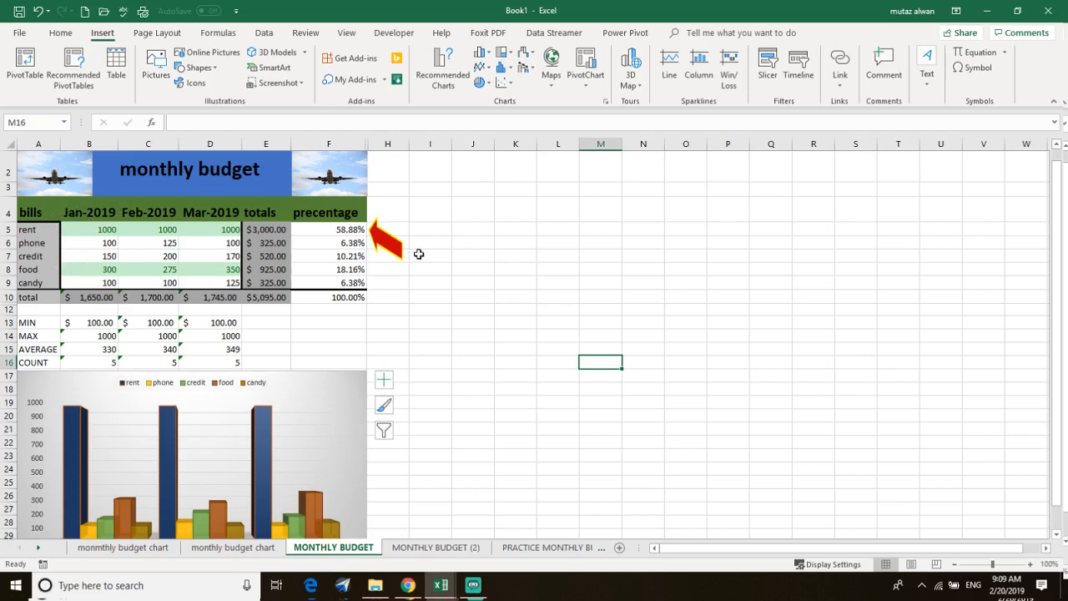
click(489, 85)
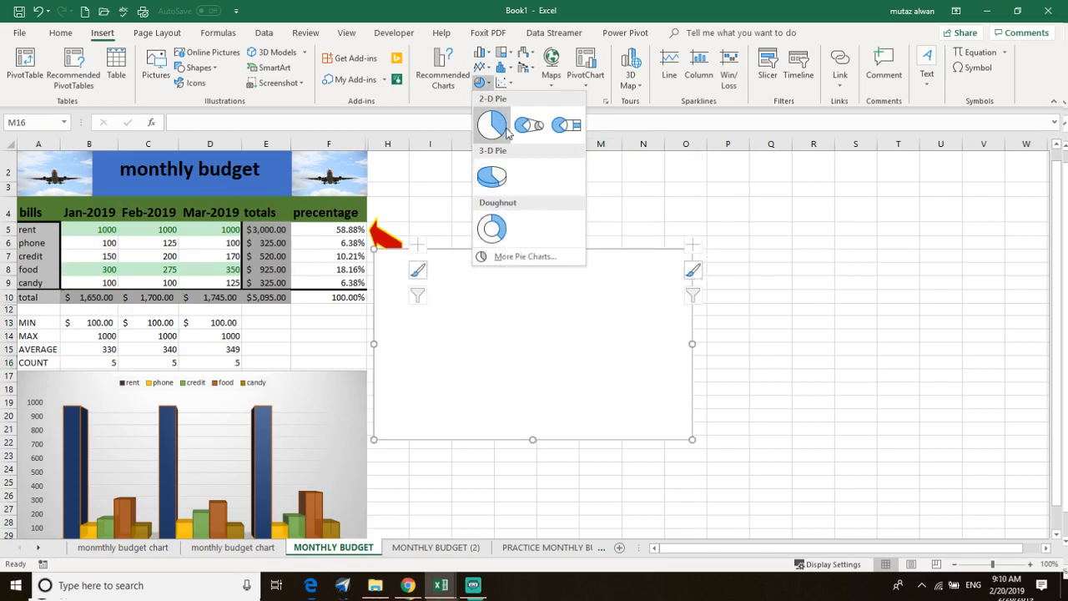
click(382, 122)
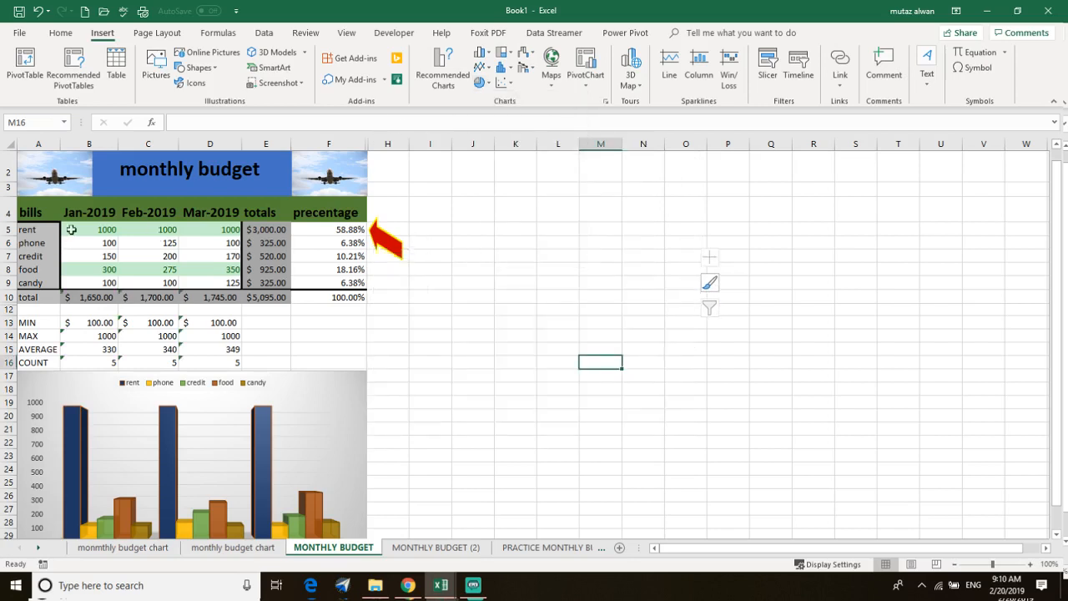
Step: Insert a 2-D pie chart from A4:D9 and apply the hatched light-background style with the legend beside the pie
drag(26, 211, 110, 269)
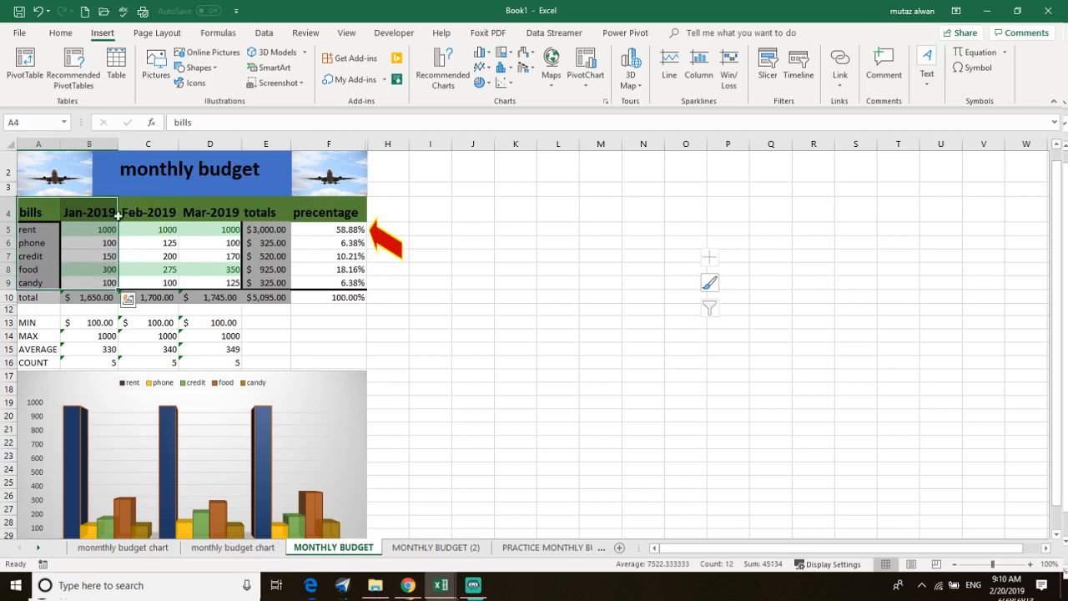
click(91, 232)
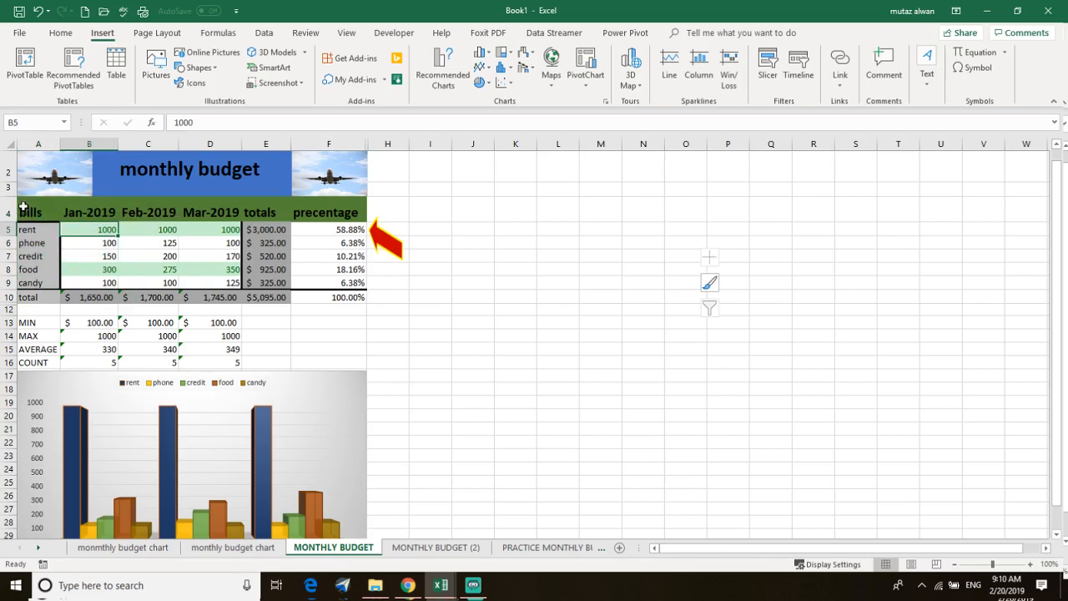
drag(24, 207, 209, 279)
click(479, 81)
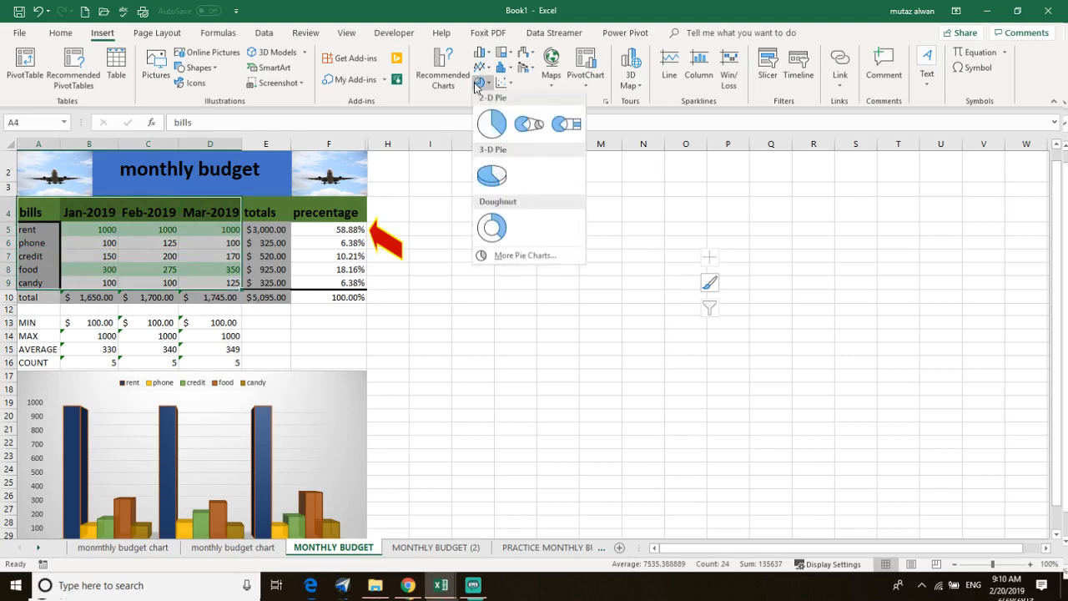
click(489, 120)
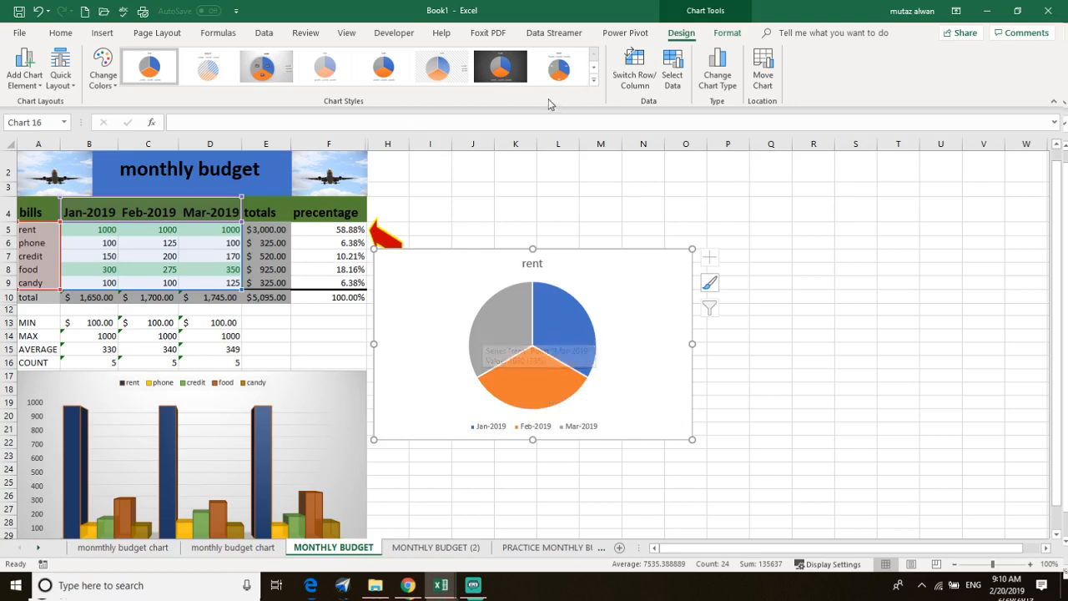
click(448, 70)
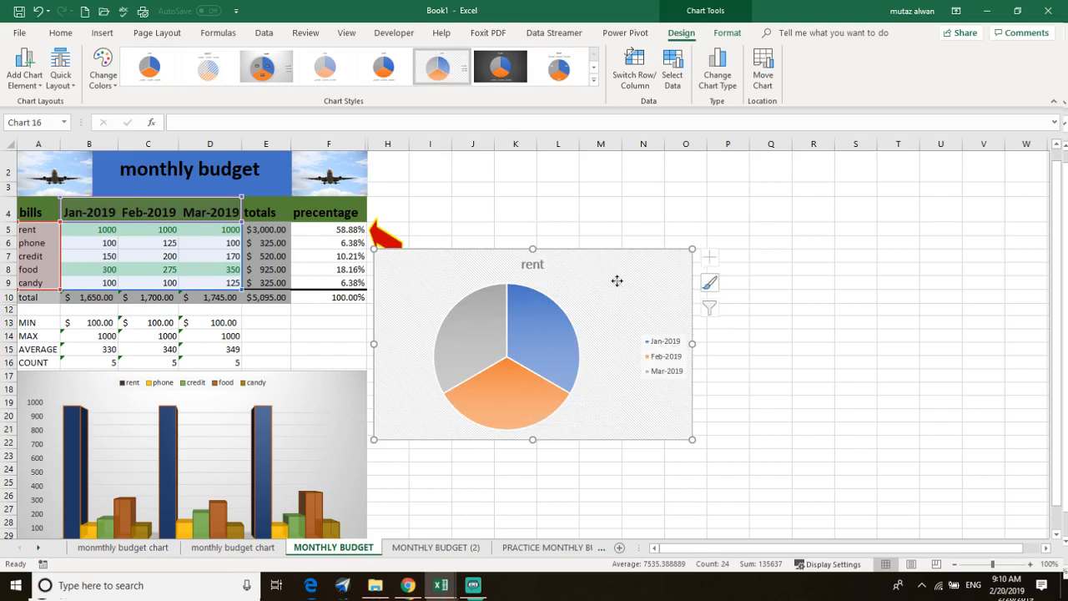
Step: Compare the pie chart's slices with the bills and monthly amounts in the budget table
click(203, 253)
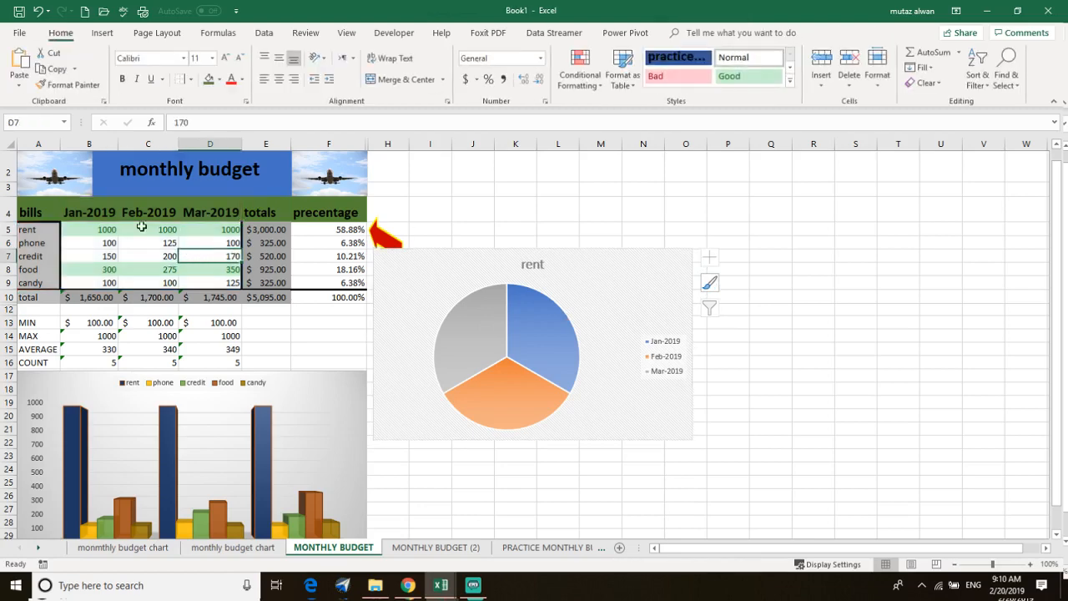
click(35, 241)
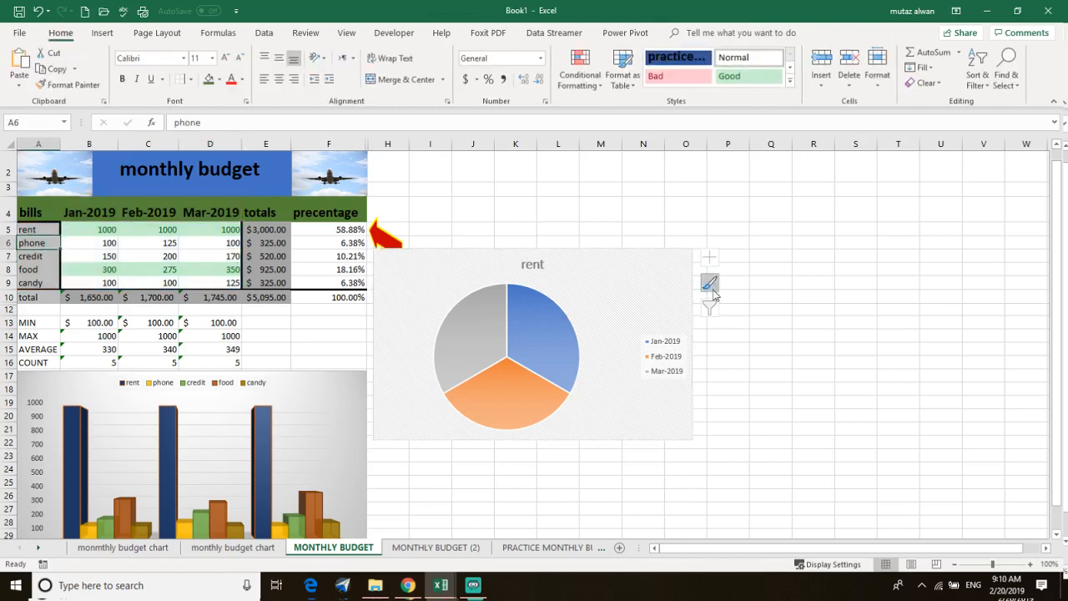
click(561, 302)
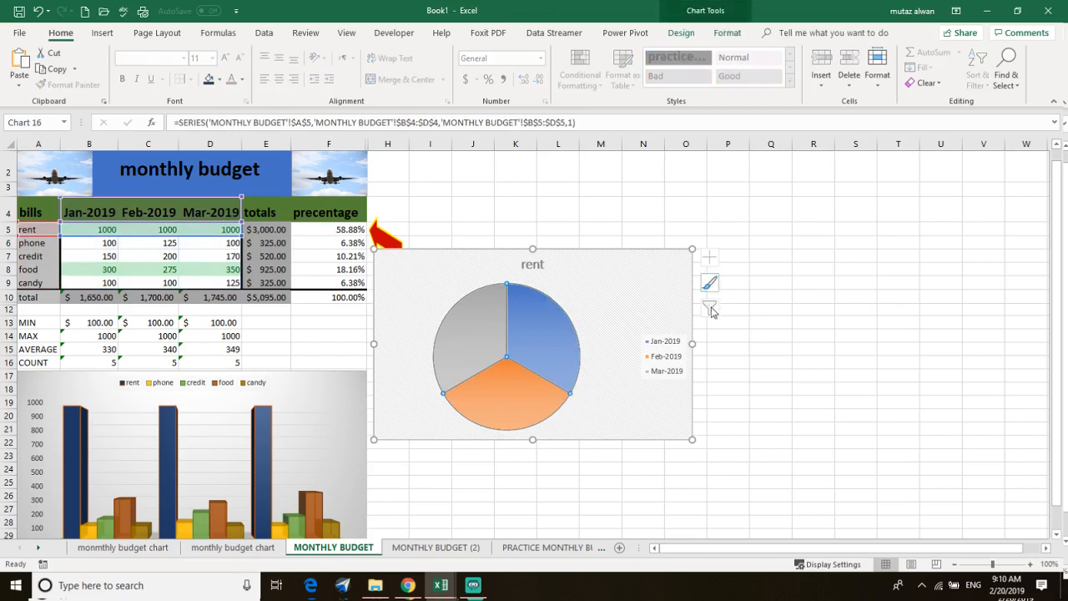
click(703, 268)
click(579, 268)
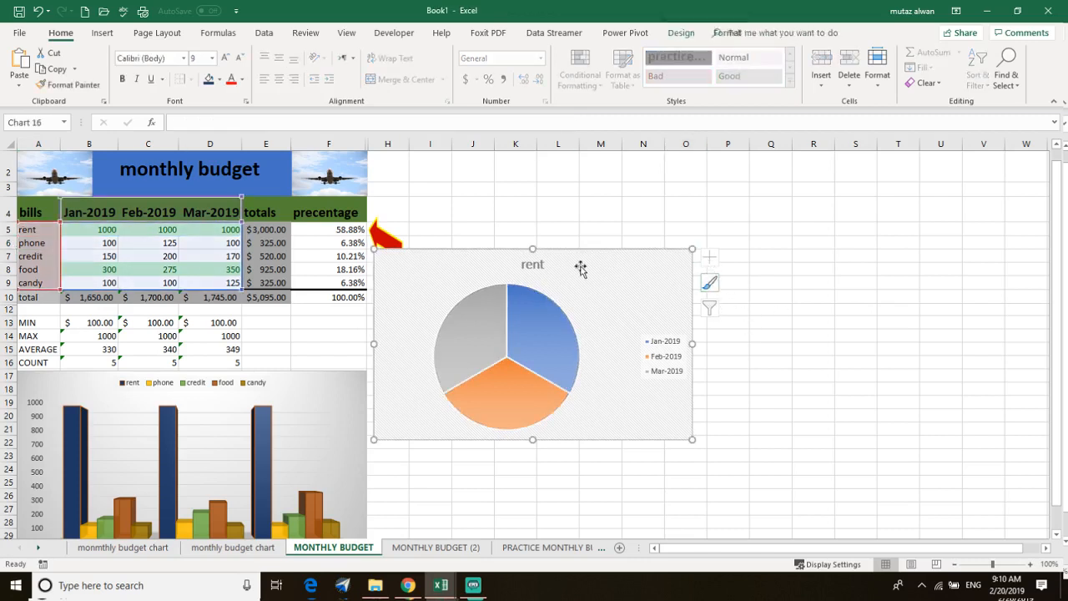
click(529, 262)
double_click(529, 262)
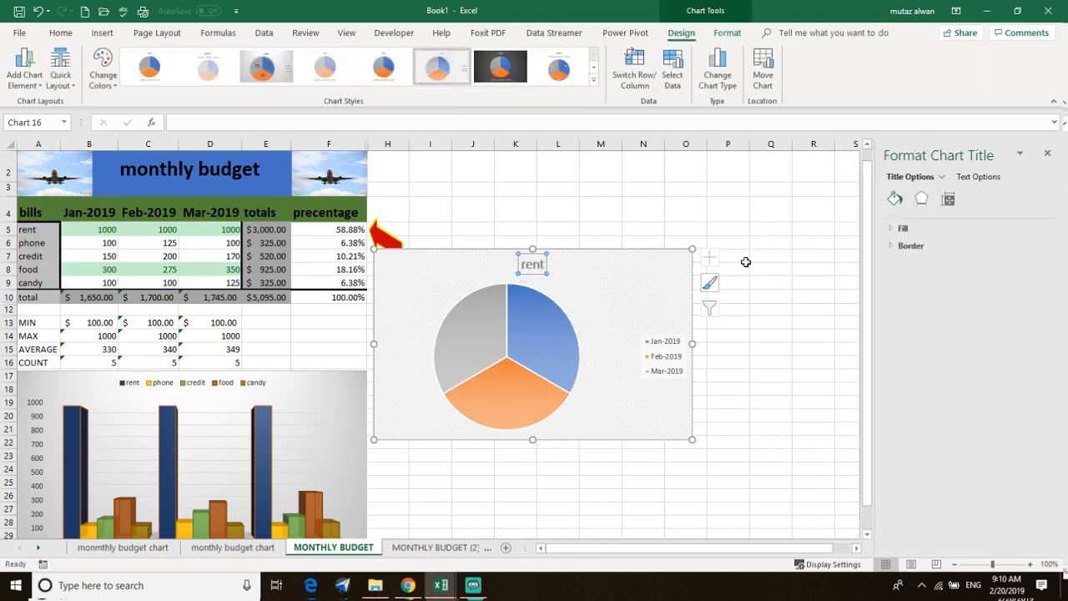
click(1047, 152)
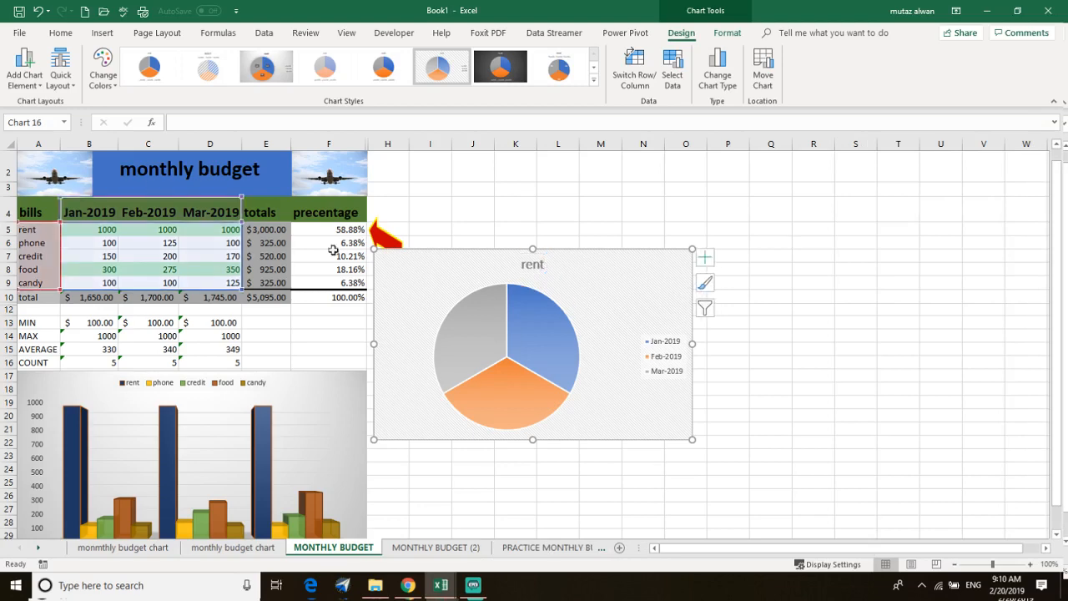
Step: Filter the pie chart to plot the credit series instead of rent
click(94, 213)
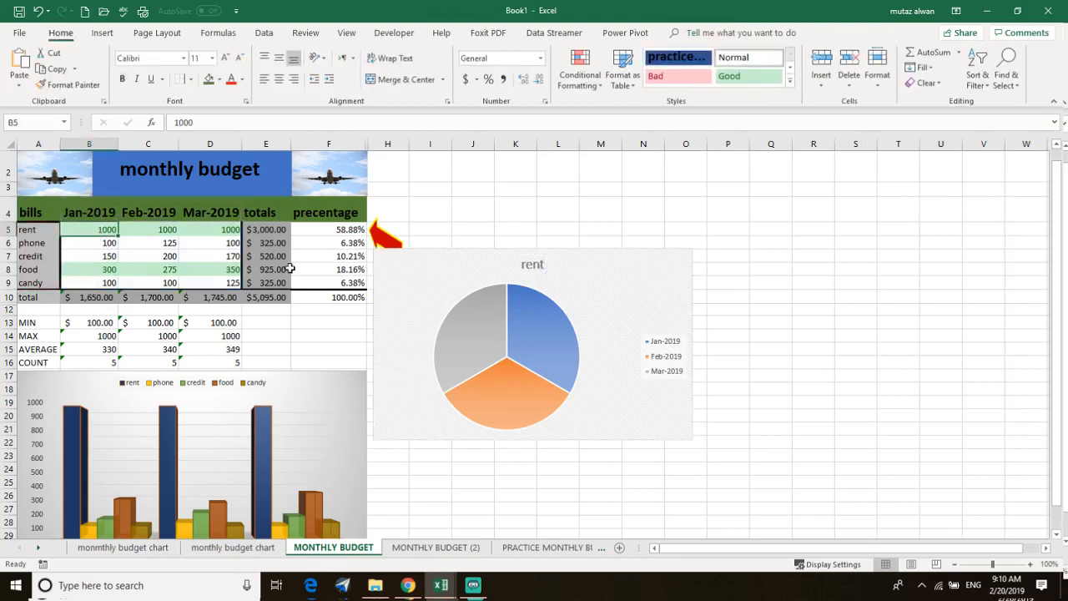
click(489, 310)
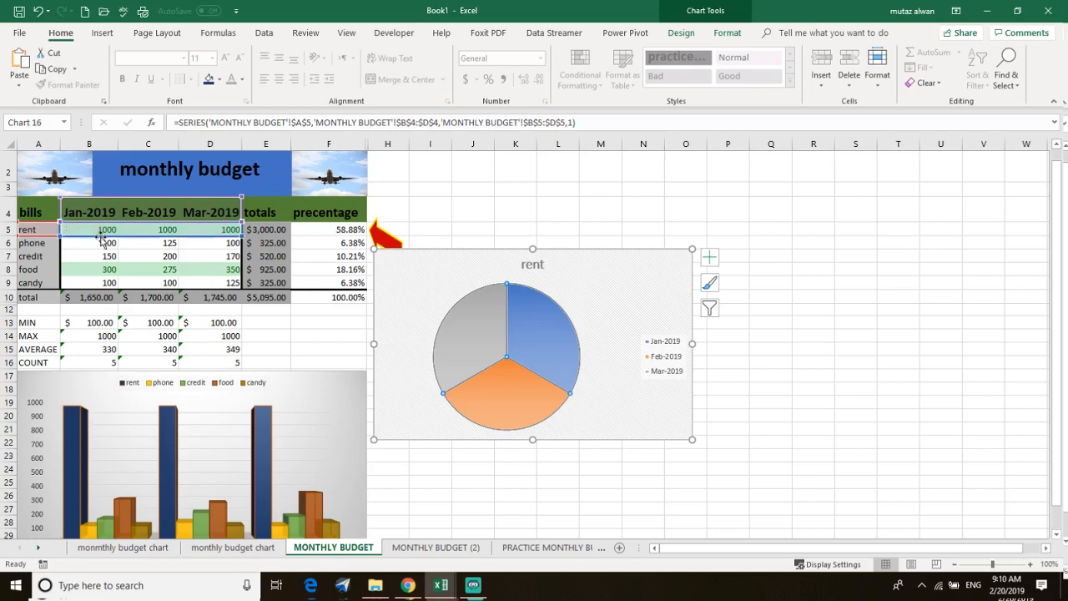
click(708, 314)
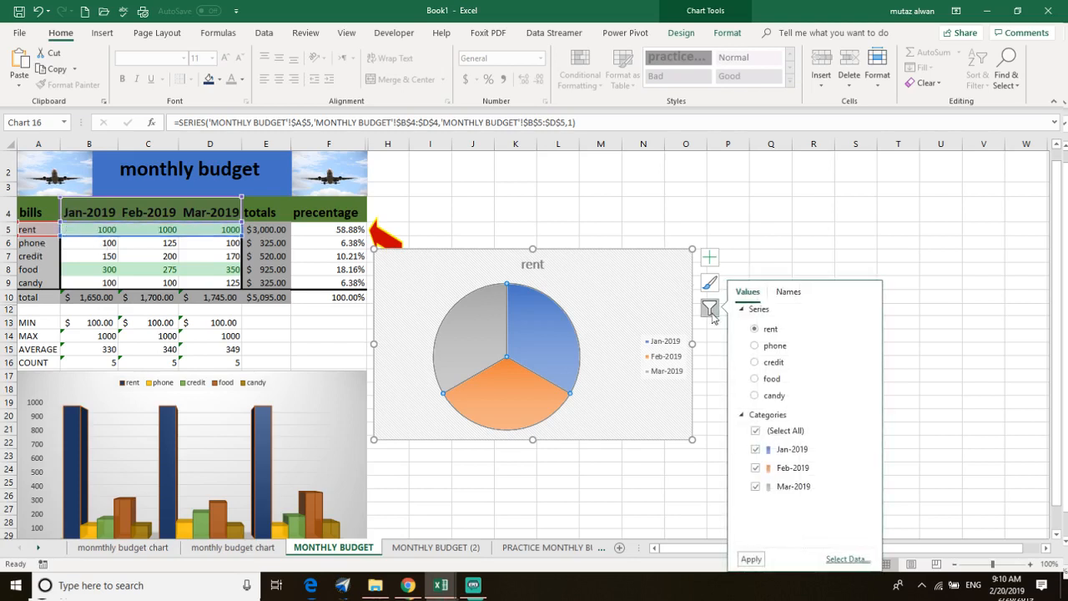
click(773, 364)
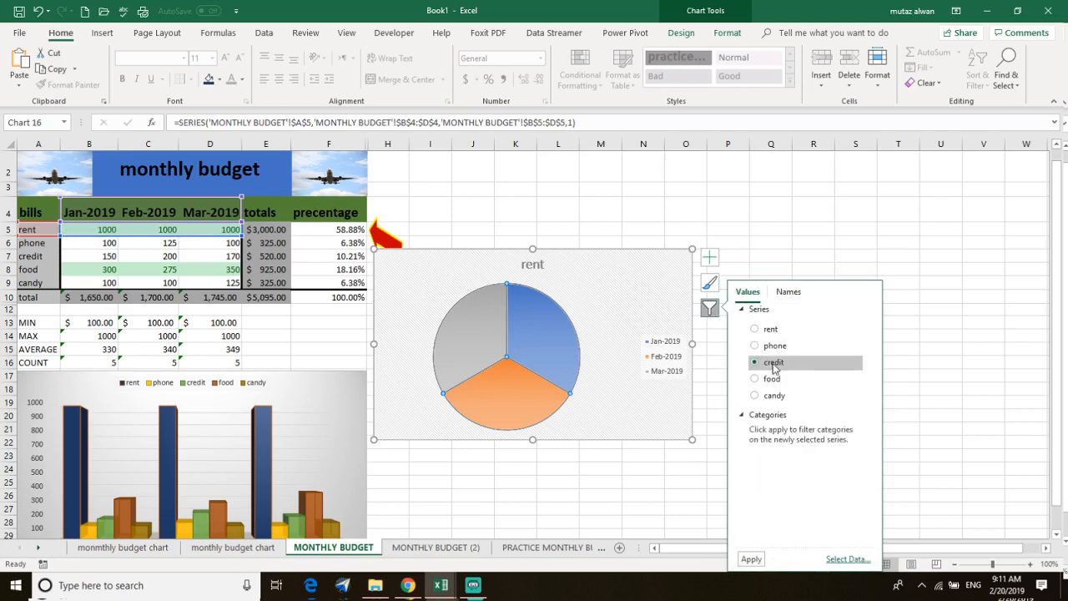
click(750, 559)
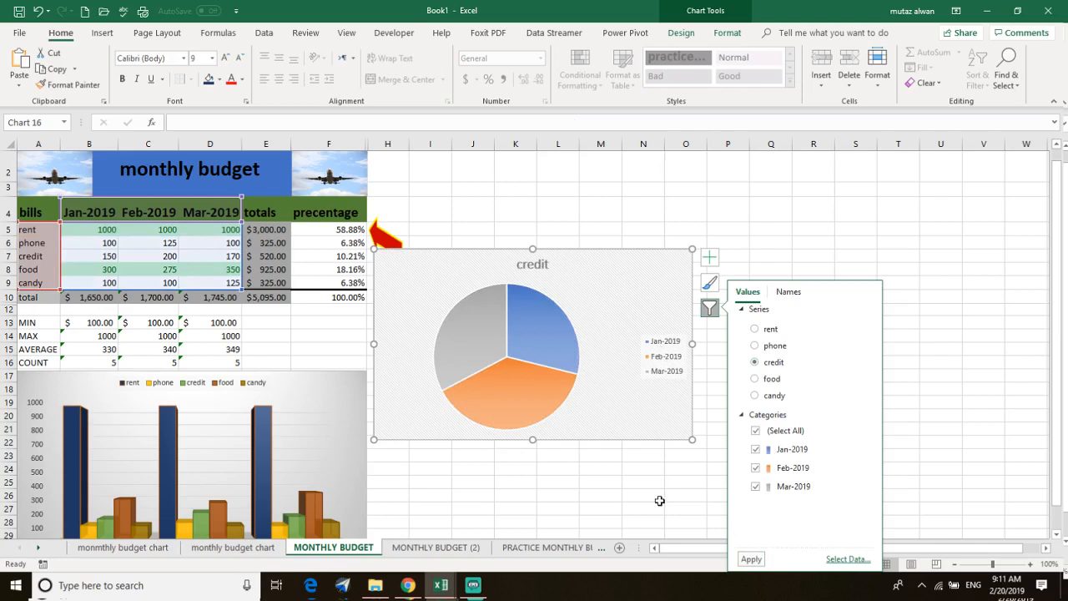
Step: Explore the pie chart's filter options for series, categories and names without applying any
click(756, 431)
click(753, 451)
click(756, 378)
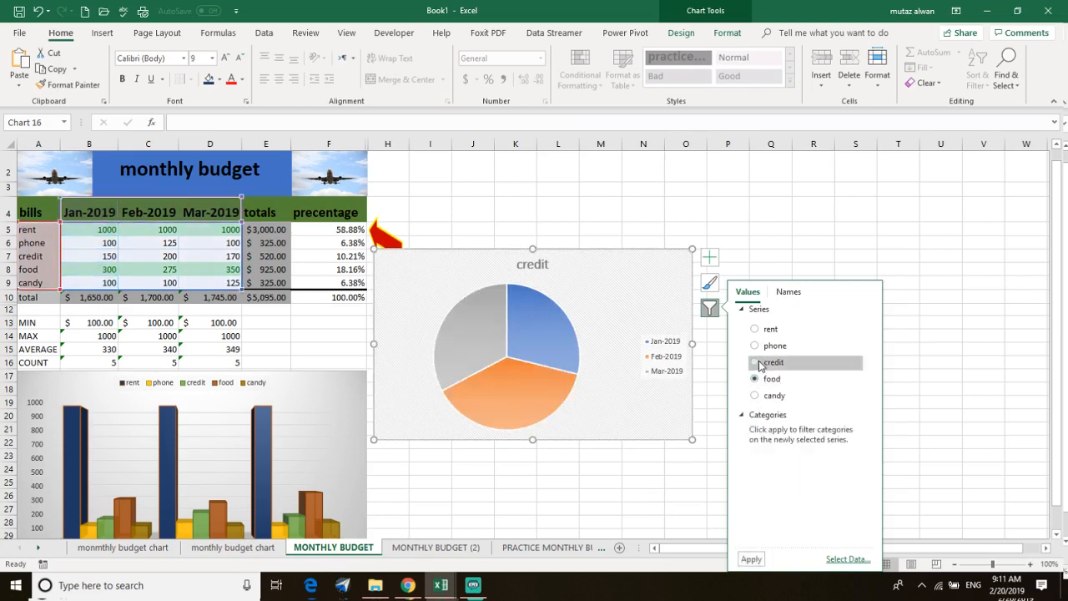
click(742, 417)
click(747, 419)
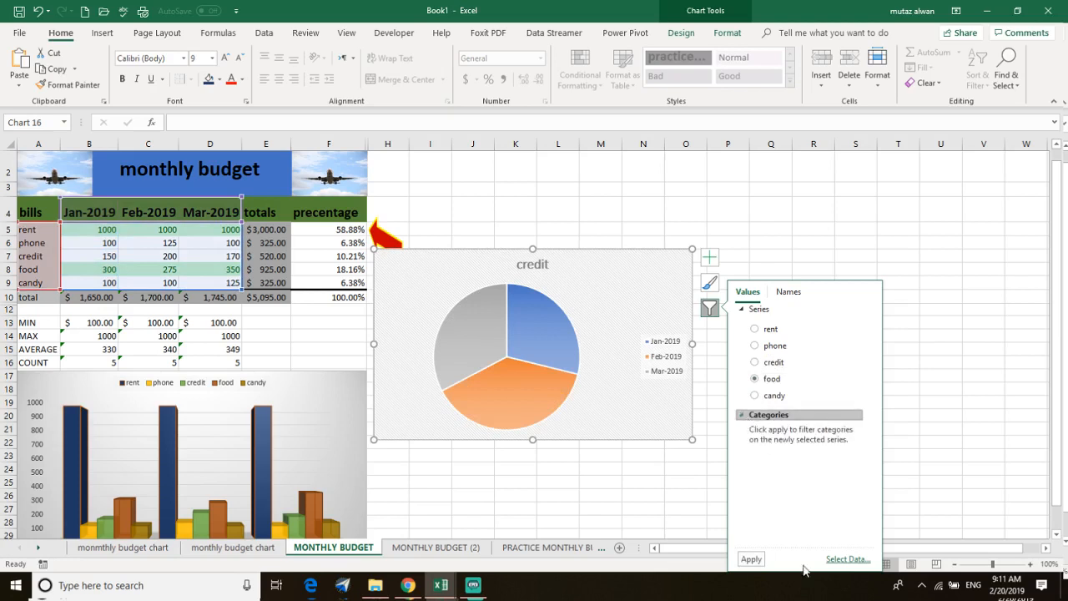
click(758, 330)
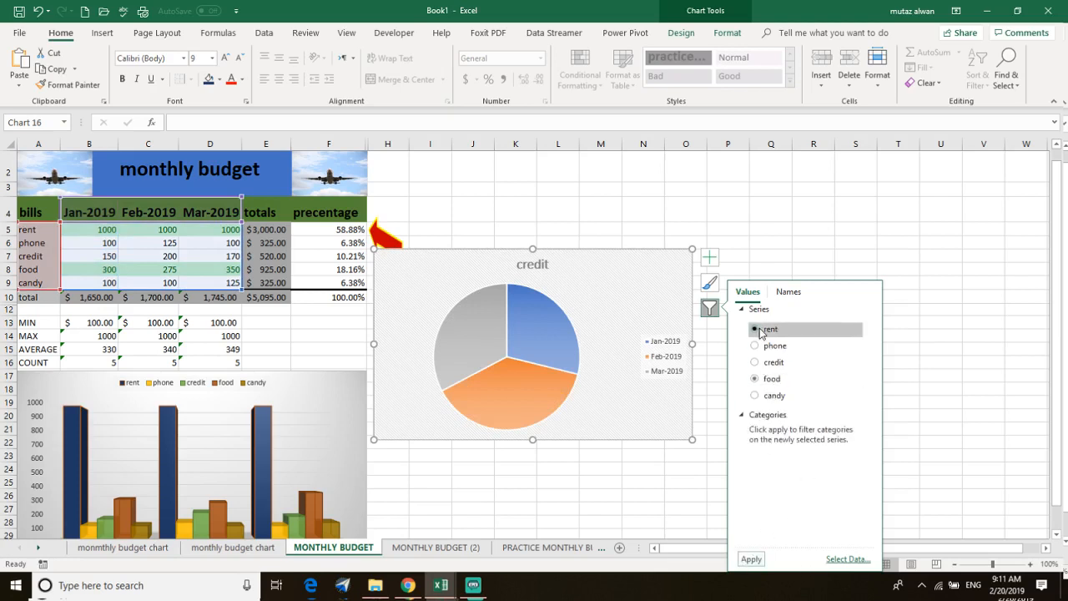
click(756, 345)
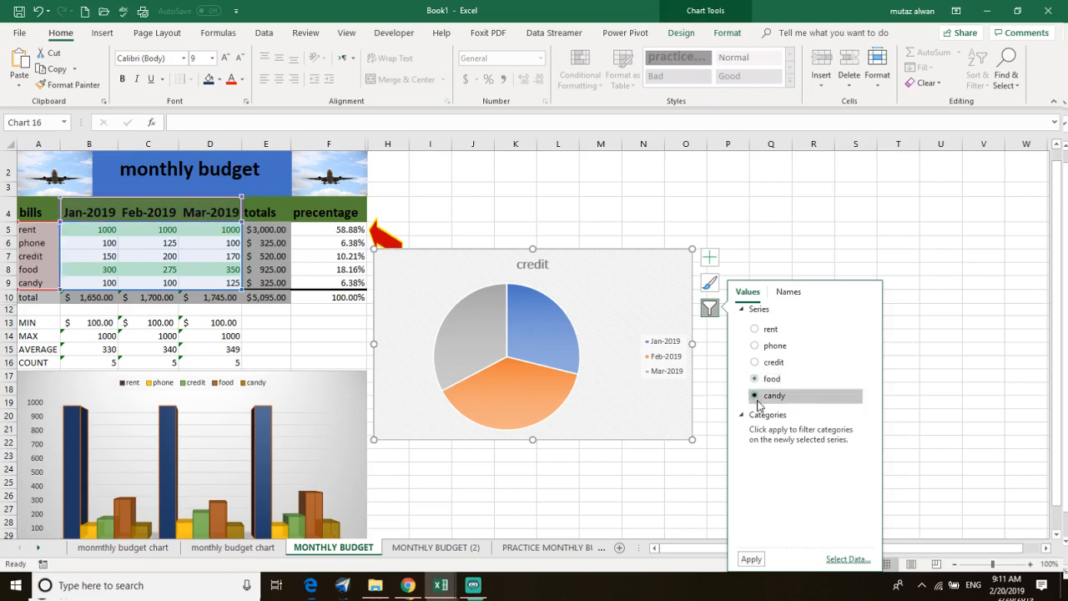
click(789, 291)
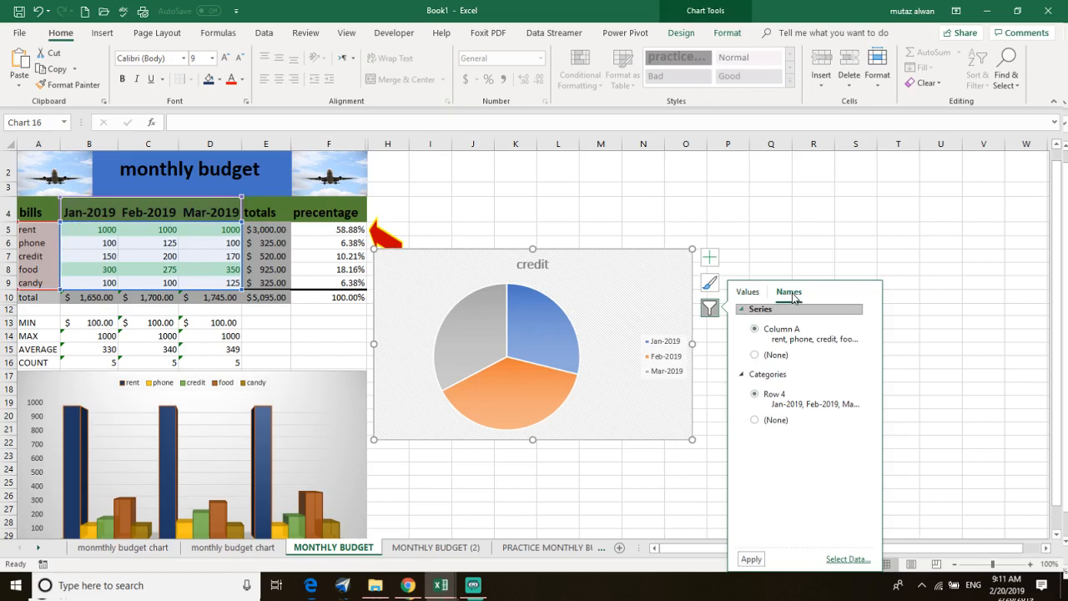
click(744, 292)
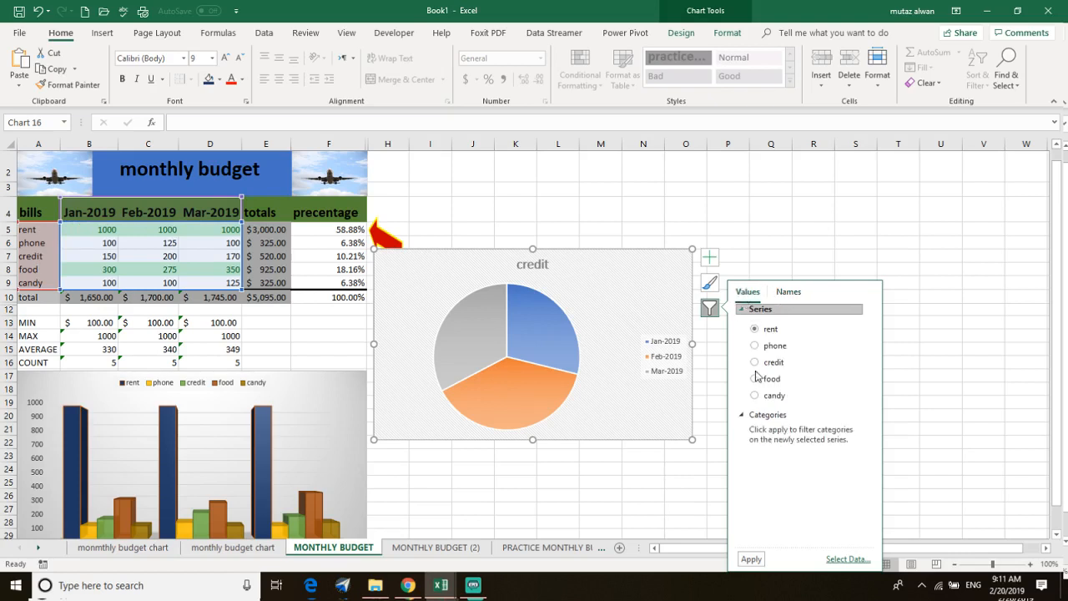
Step: Try the other series in the pie chart's filter and apply the phone series
click(756, 364)
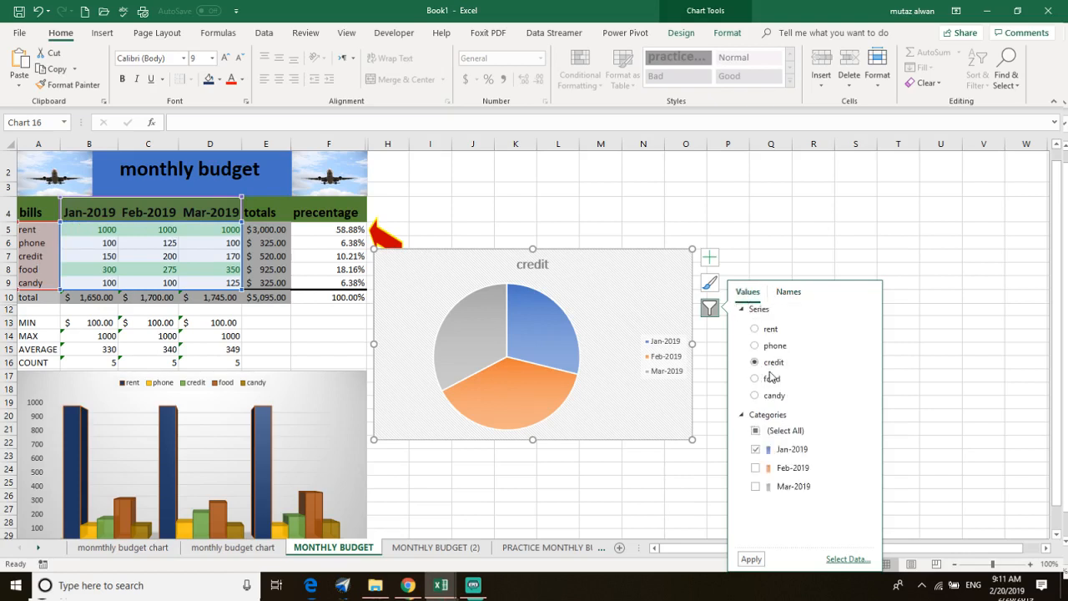
click(756, 430)
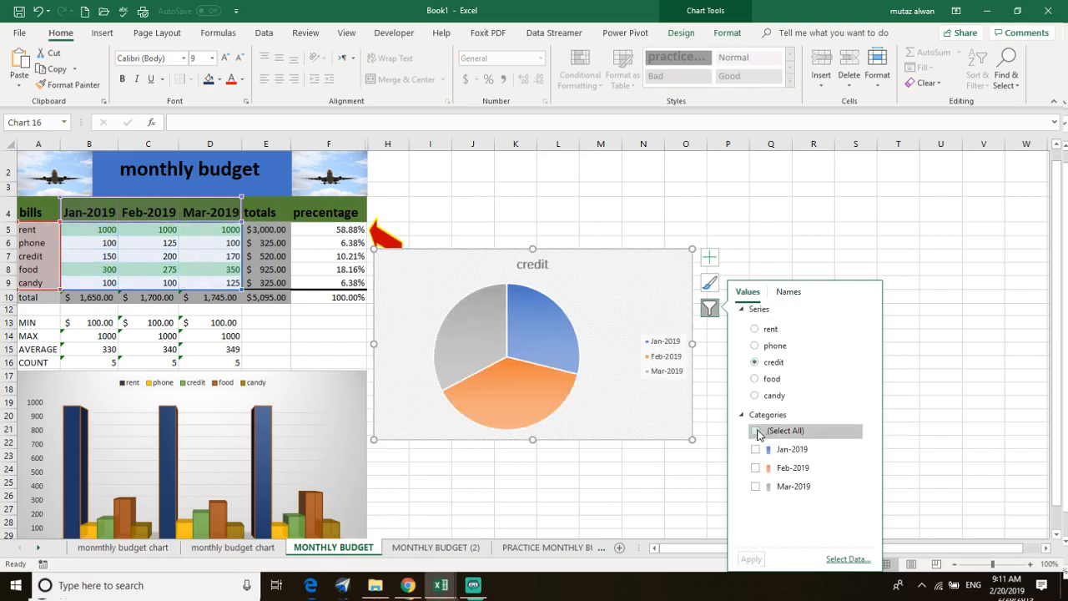
click(760, 379)
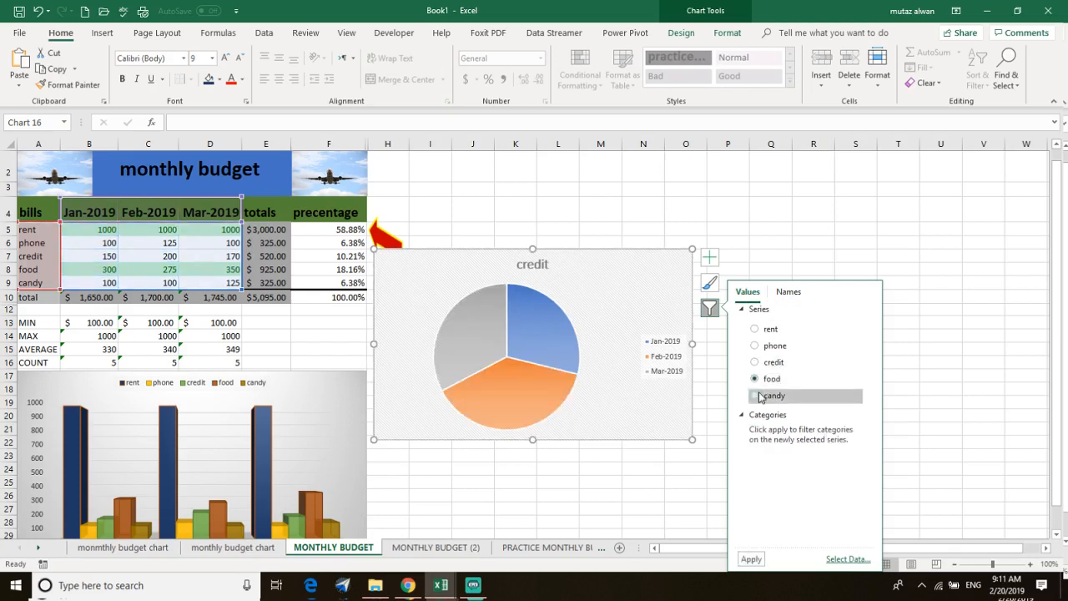
click(759, 395)
click(760, 331)
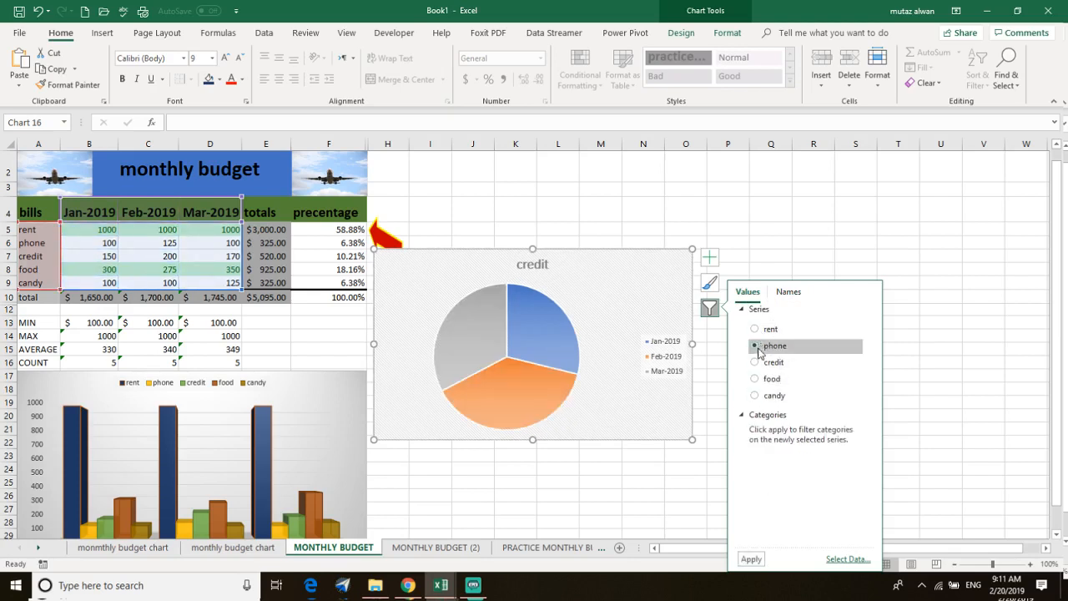
click(751, 557)
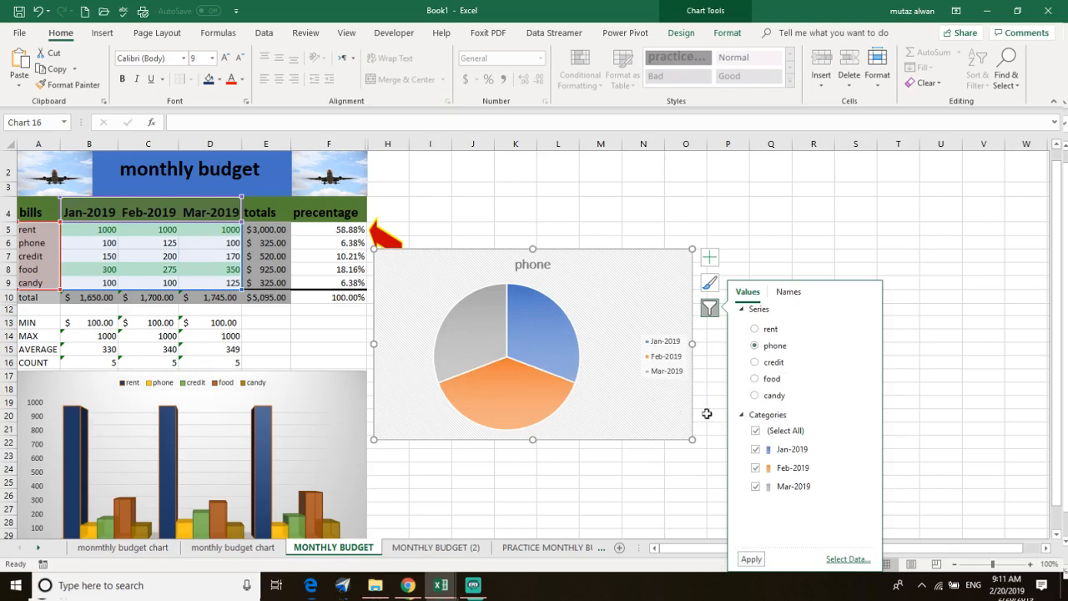
Step: Filter the pie chart to plot the food series and compare its monthly slices with the food row of the table
click(767, 378)
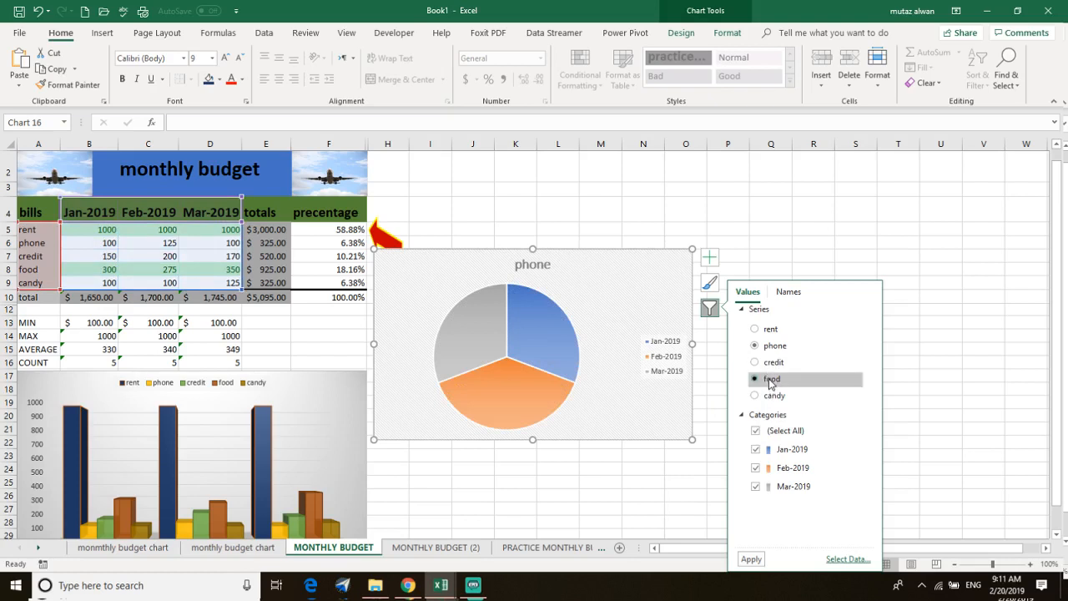
click(751, 559)
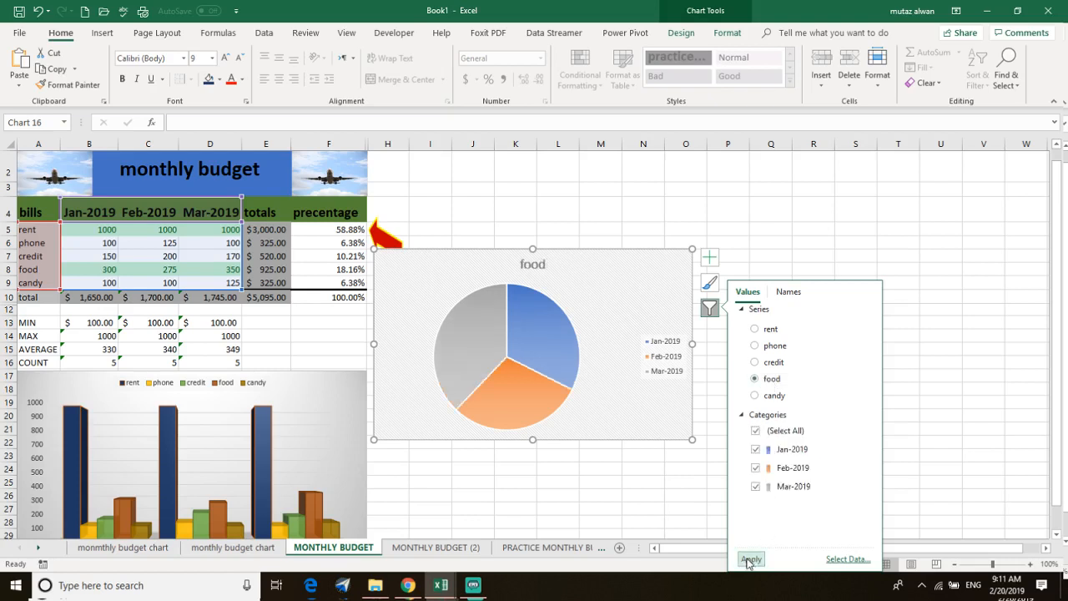
click(474, 345)
click(473, 345)
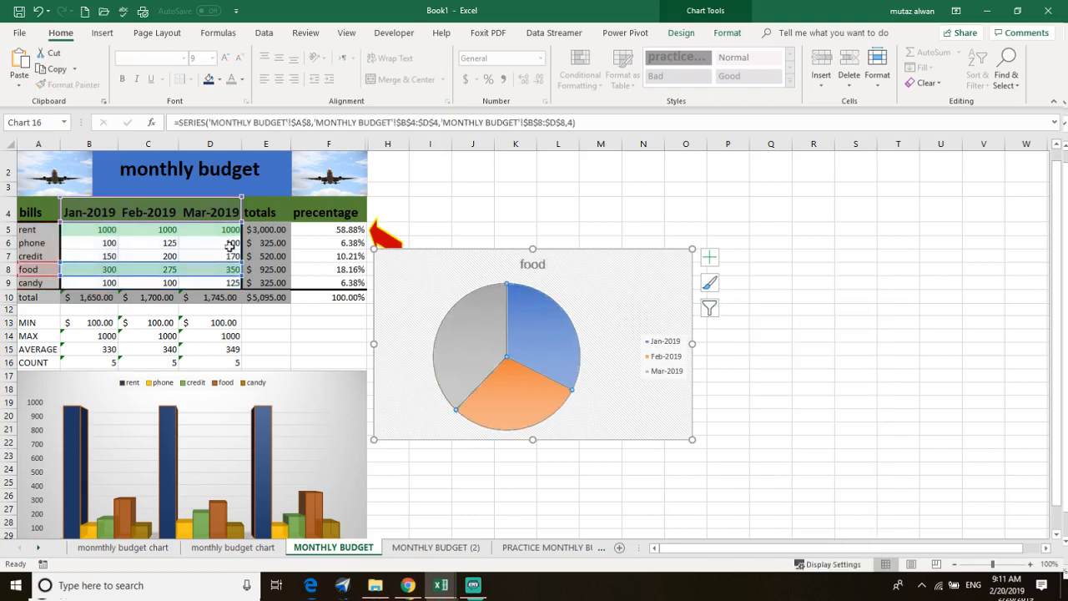
mouse_move(460, 337)
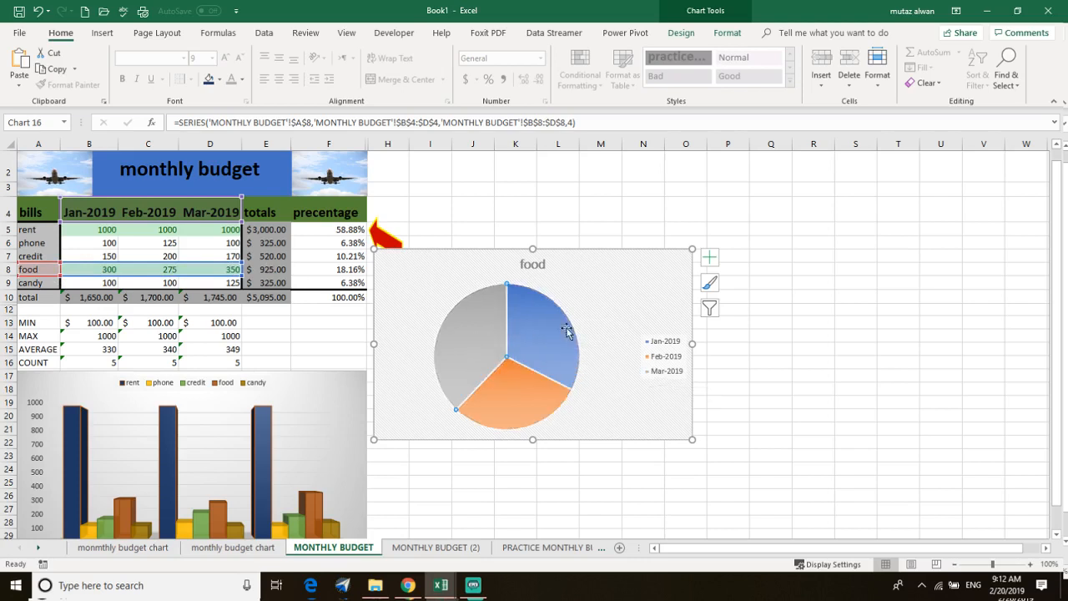
mouse_move(545, 341)
Step: Move the 3-D column chart down to begin at about row 19, below the MIN, MAX, AVERAGE and COUNT rows
click(589, 258)
scroll(564, 305, down, 9)
scroll(209, 383, up, 5)
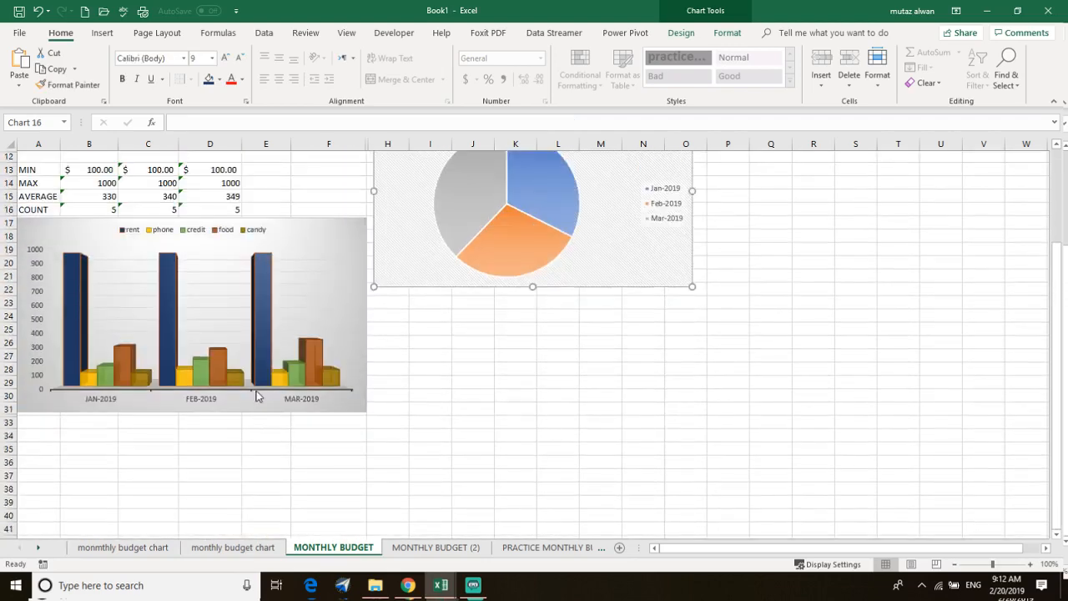
scroll(257, 397, up, 4)
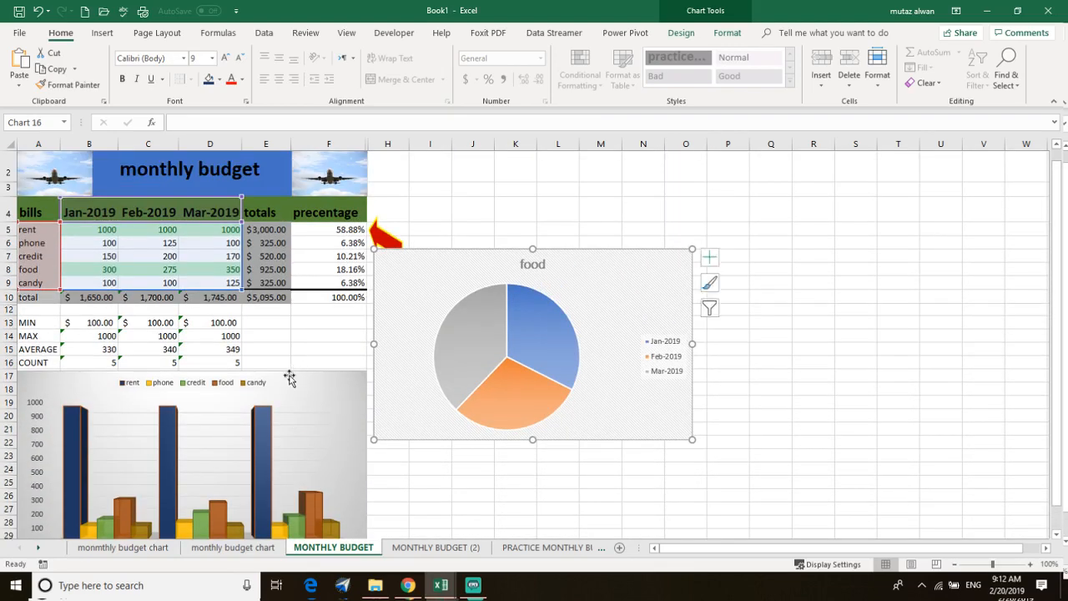
drag(289, 378, 279, 402)
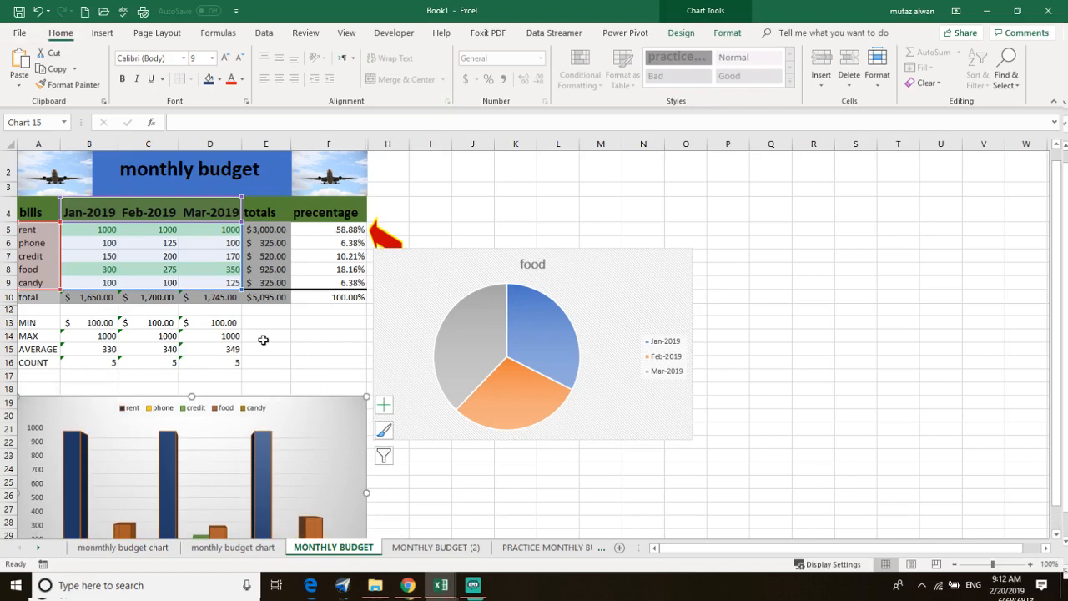
click(473, 584)
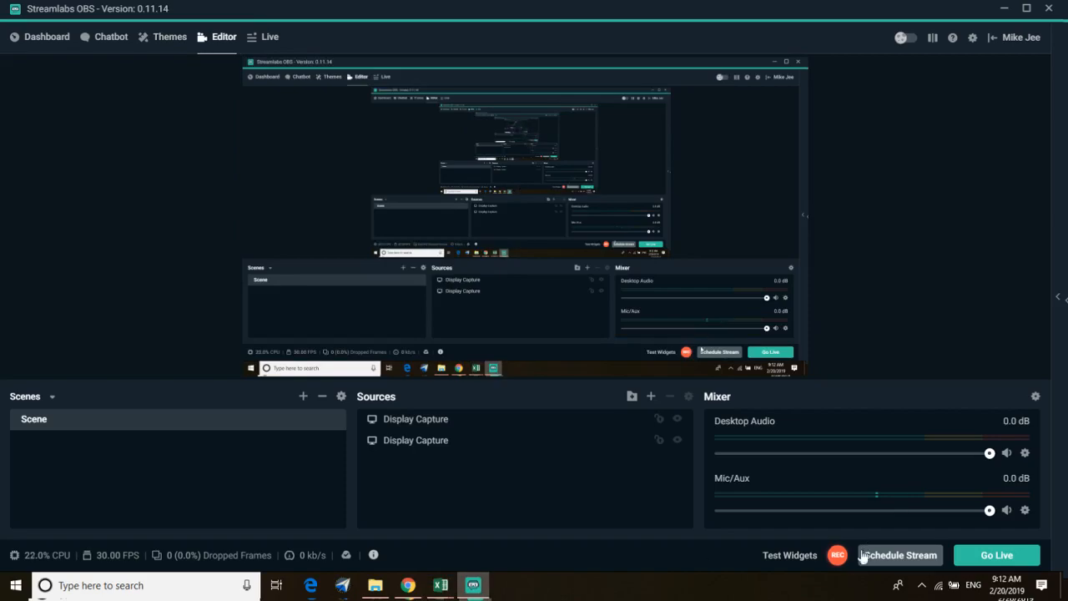